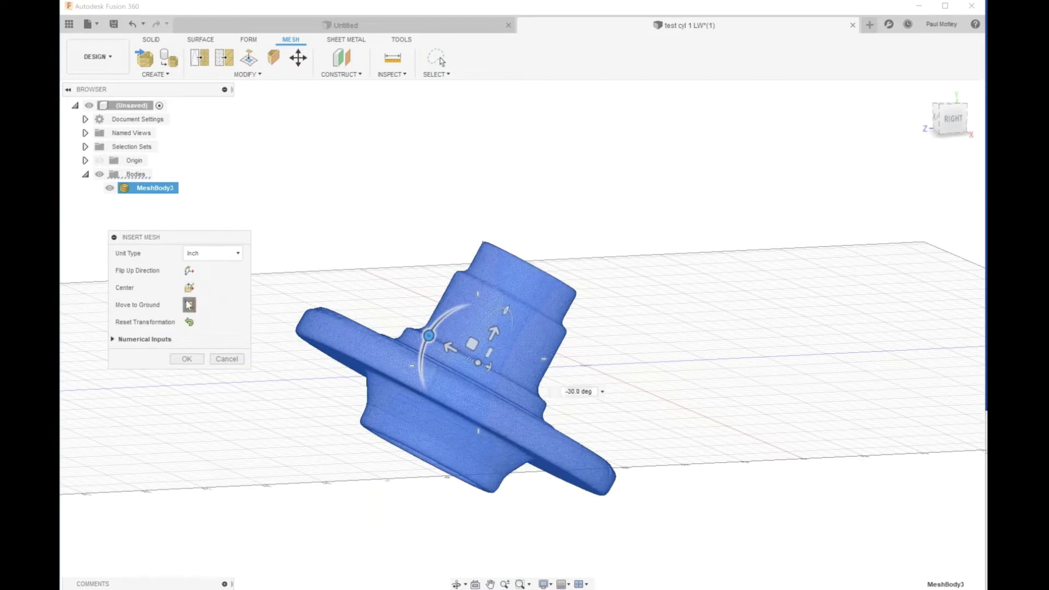
Rotate the imported mesh 30 degrees so the part stands upright, and move it to the ground.
{"action": "left_click", "coordinate": [189, 305]}
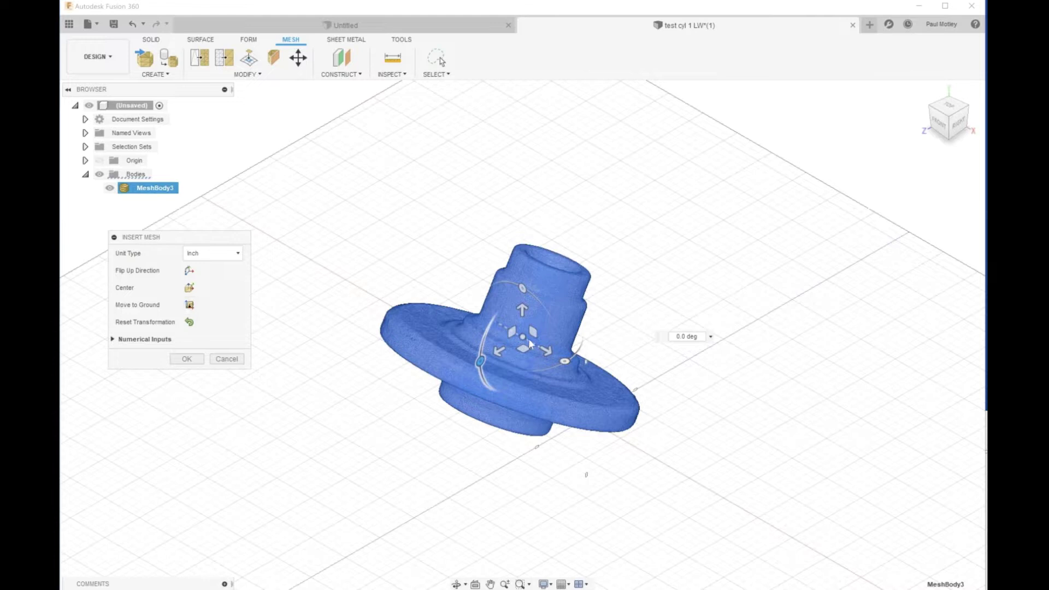
{"action": "middle_click_drag", "start_coordinate": [498, 337], "coordinate": [490, 303], "text": "shift"}
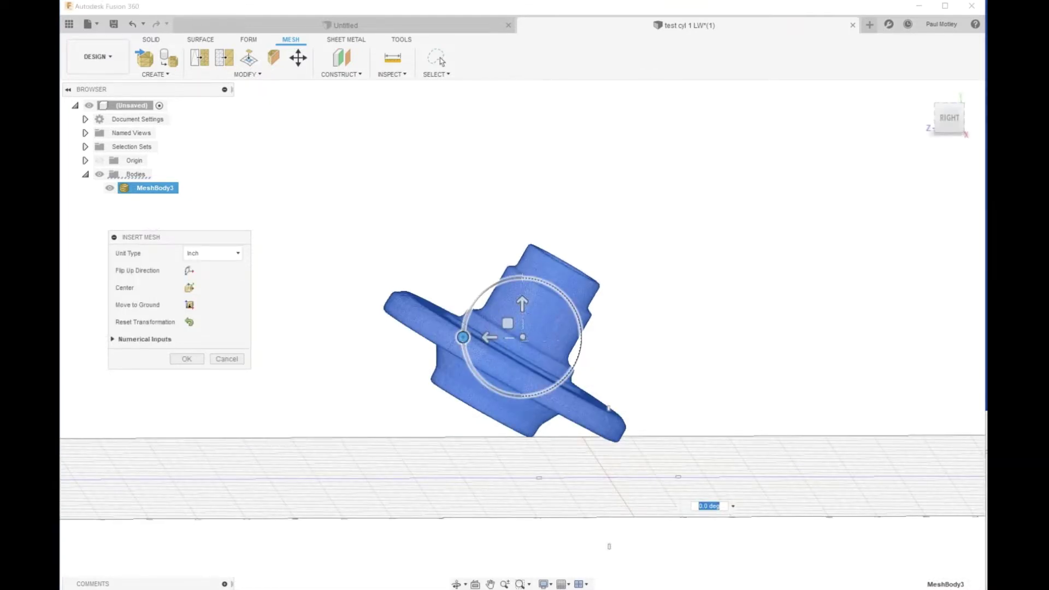
{"action": "left_click_drag", "start_coordinate": [463, 337], "coordinate": [469, 370]}
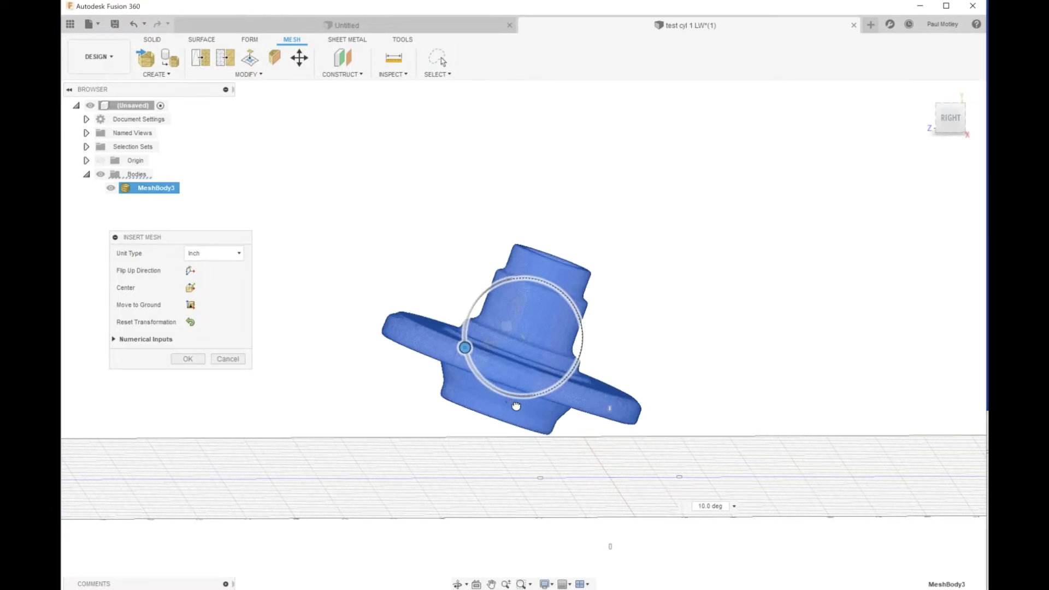
{"action": "left_click_drag", "start_coordinate": [466, 350], "coordinate": [519, 428]}
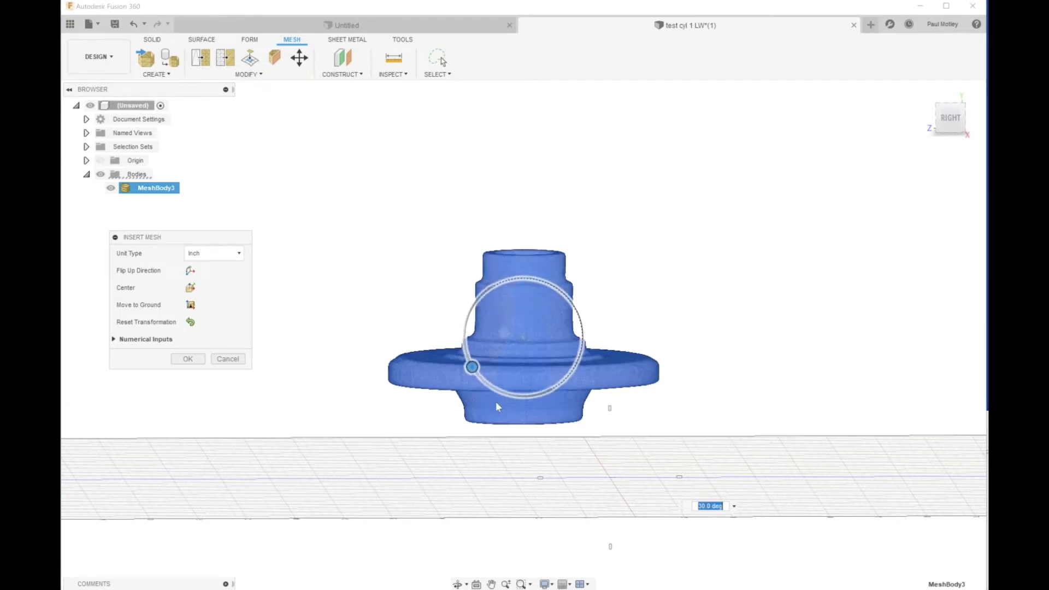
{"action": "left_click", "coordinate": [190, 310]}
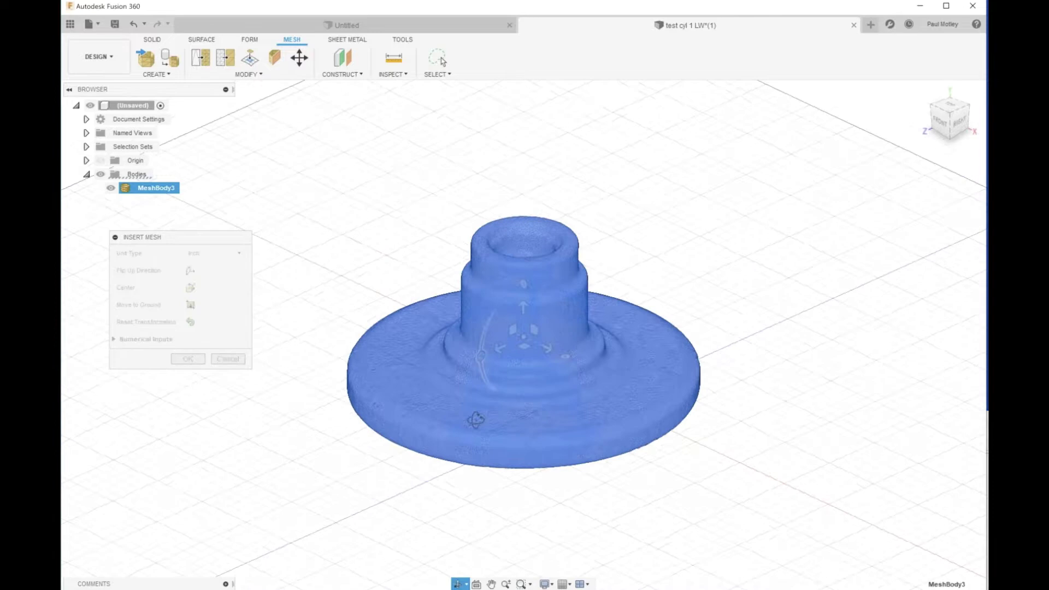
Center the mesh on the origin and complete the mesh insertion.
{"action": "middle_click_drag", "start_coordinate": [488, 396], "coordinate": [491, 502], "text": "shift"}
{"action": "left_click", "coordinate": [194, 292]}
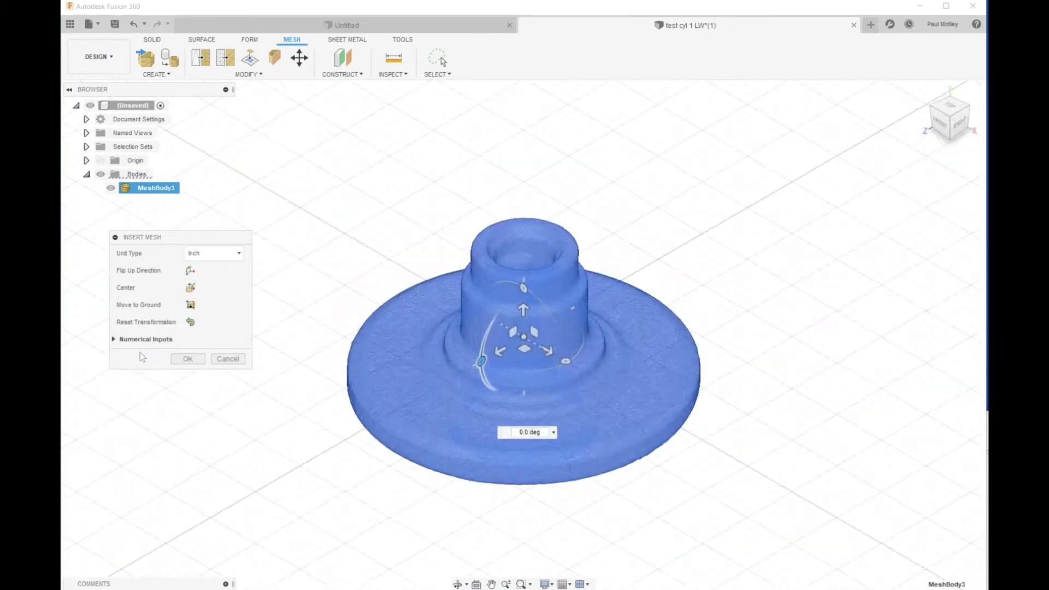
{"action": "middle_click_drag", "start_coordinate": [459, 257], "coordinate": [435, 232], "text": "shift"}
{"action": "middle_click_drag", "start_coordinate": [455, 354], "coordinate": [437, 343], "text": "shift"}
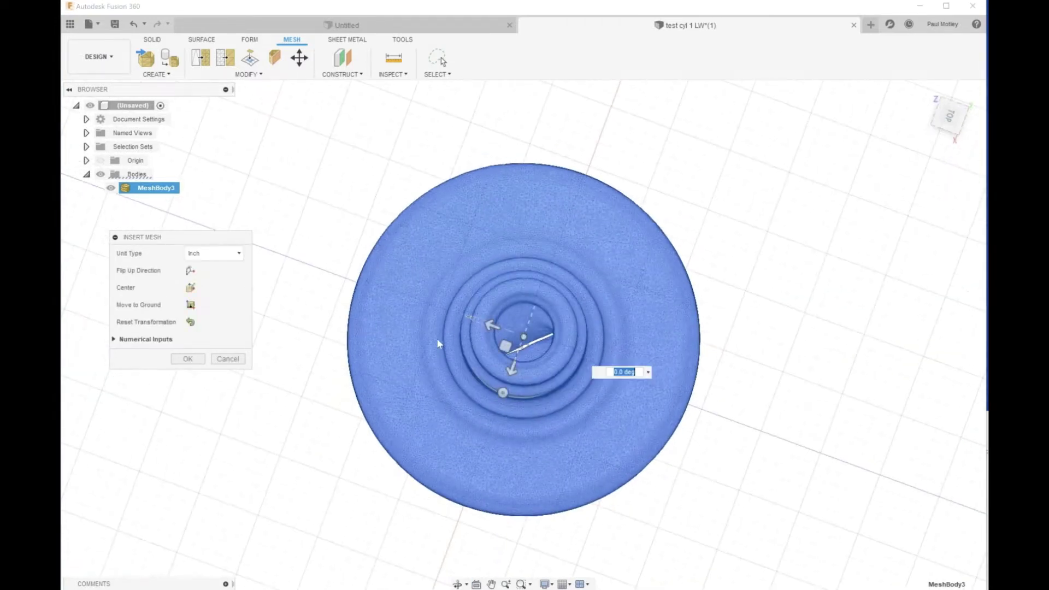
{"action": "left_click", "coordinate": [189, 359]}
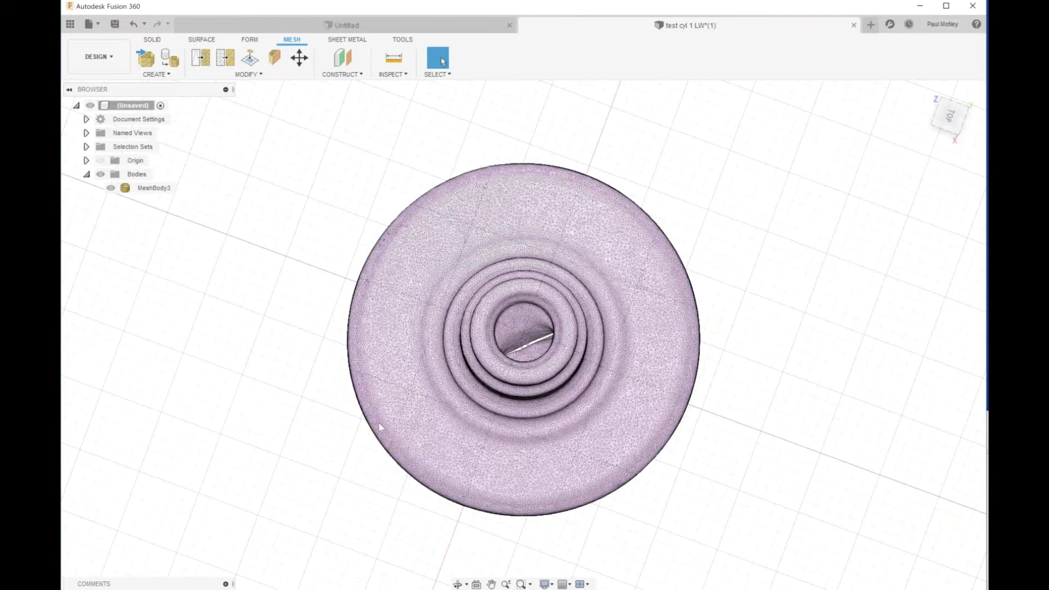
Examine the inserted mesh body from above and from the side.
{"action": "middle_click_drag", "start_coordinate": [403, 375], "coordinate": [326, 439], "text": "shift"}
{"action": "left_click", "coordinate": [381, 244]}
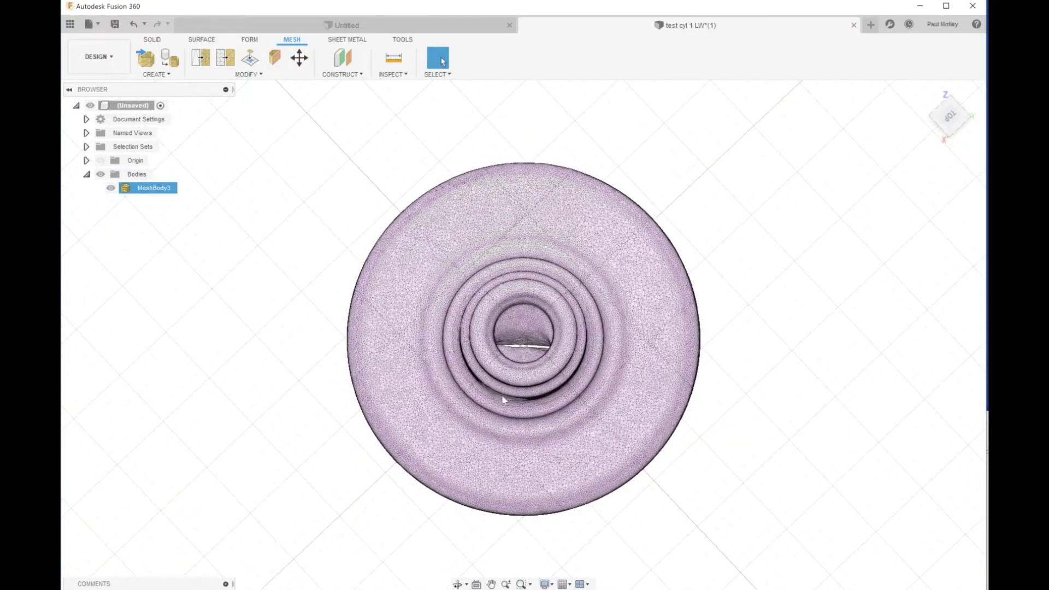
{"action": "middle_click_drag", "start_coordinate": [583, 401], "coordinate": [486, 439], "text": "shift"}
{"action": "key", "text": "Escape"}
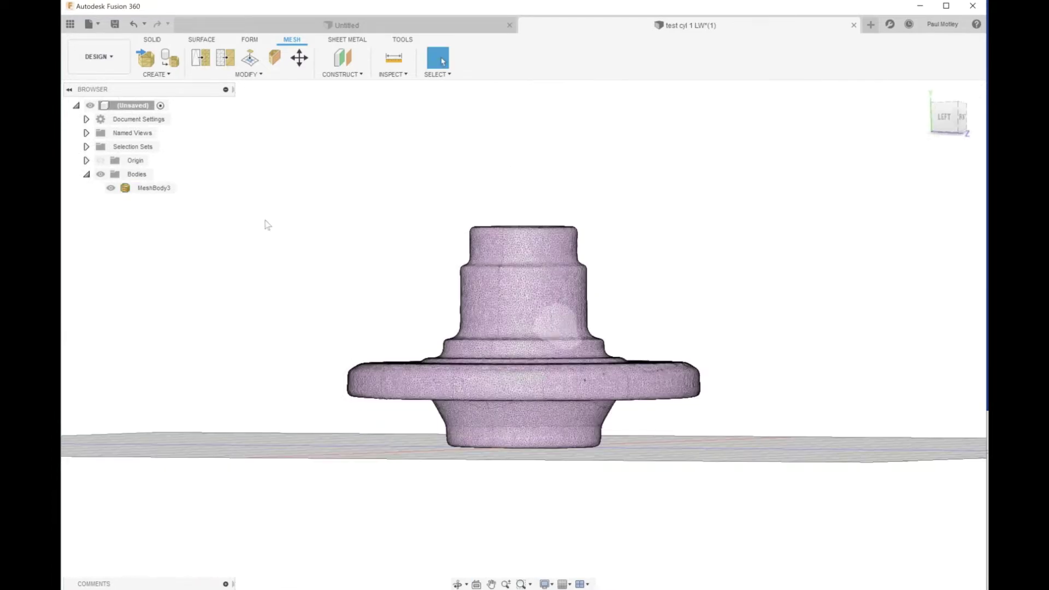
{"action": "middle_click_drag", "start_coordinate": [293, 330], "coordinate": [535, 300], "text": "shift"}
{"action": "left_click", "coordinate": [478, 352]}
{"action": "key", "text": "Escape"}
Start a construction plane through three points on the mesh.
{"action": "left_click", "coordinate": [358, 75]}
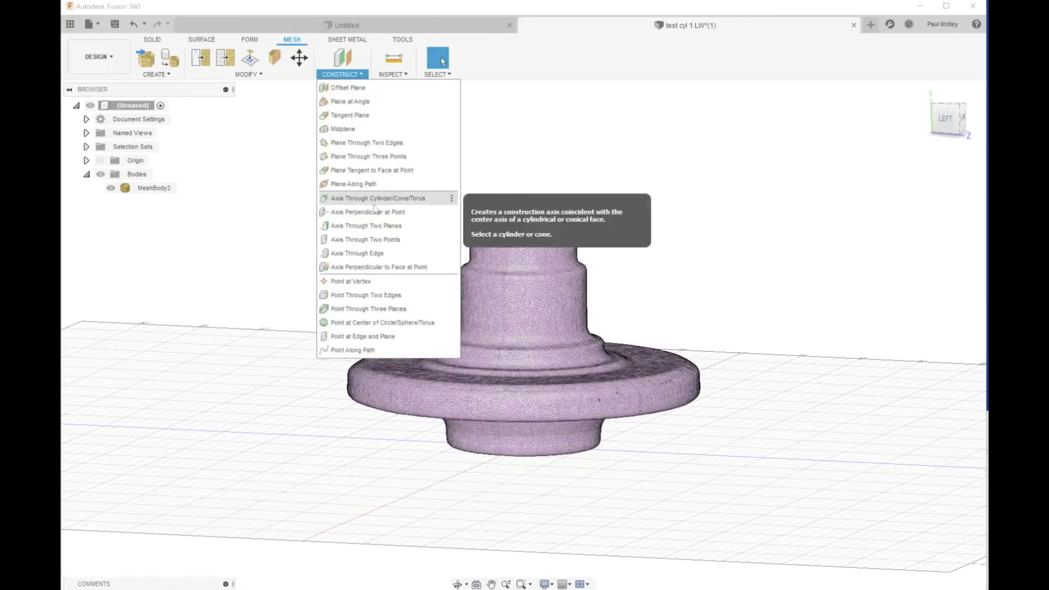
{"action": "left_click", "coordinate": [371, 157]}
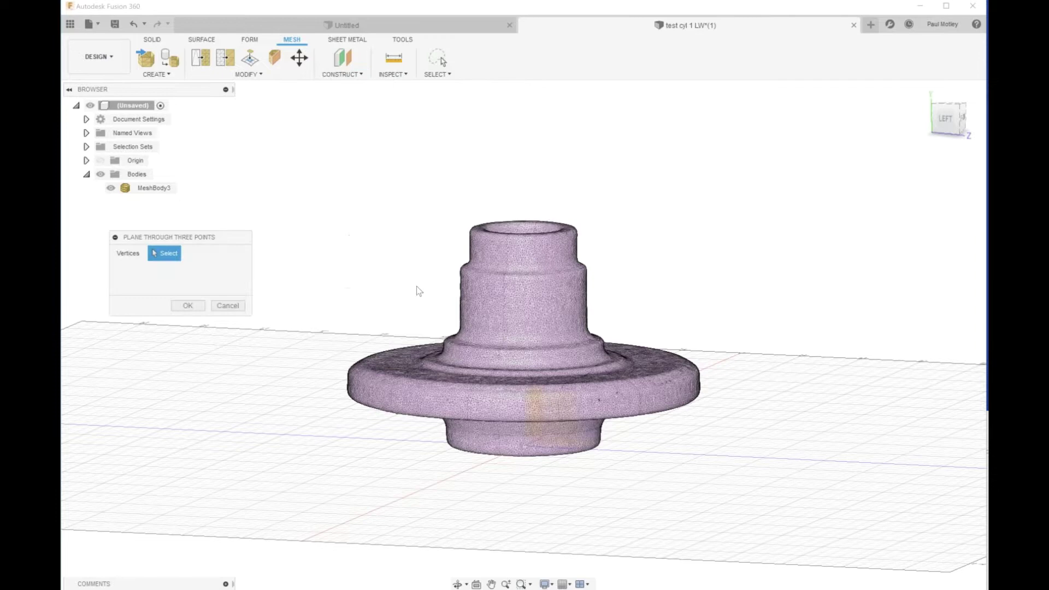
{"action": "middle_click_drag", "start_coordinate": [421, 287], "coordinate": [437, 350], "text": "shift"}
Check the mesh placement from the side and from above, and accept the centered position.
{"action": "left_click", "coordinate": [426, 333]}
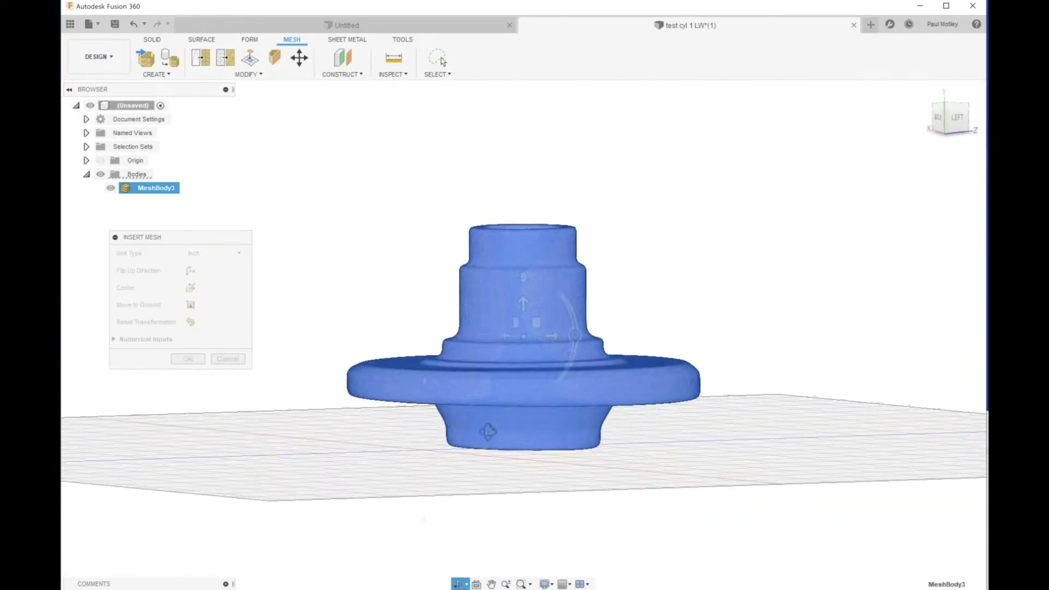
{"action": "middle_click_drag", "start_coordinate": [487, 431], "coordinate": [298, 333], "text": "shift"}
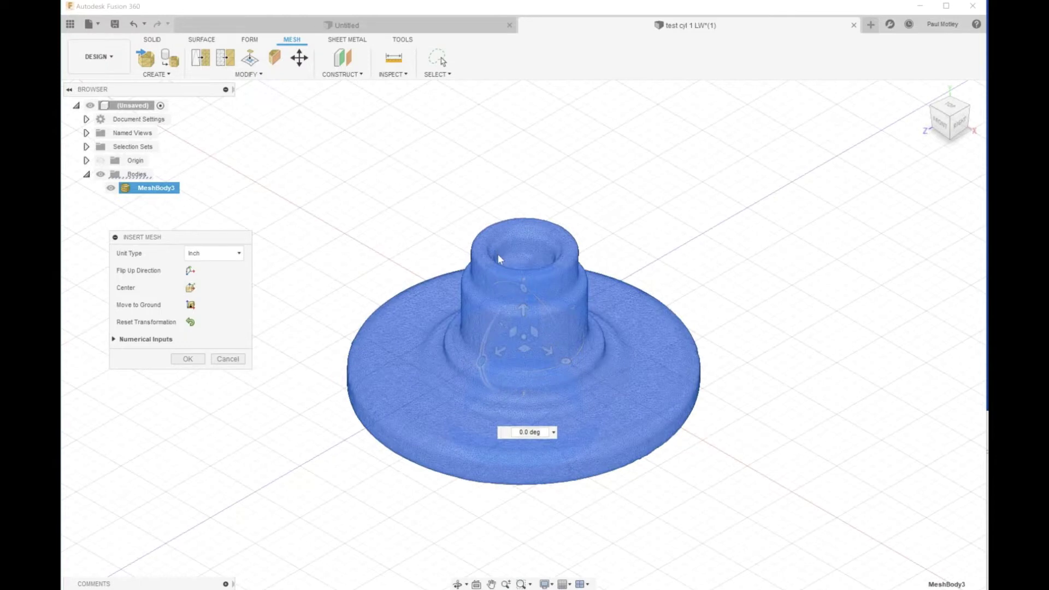
{"action": "middle_click_drag", "start_coordinate": [497, 253], "coordinate": [469, 305], "text": "shift"}
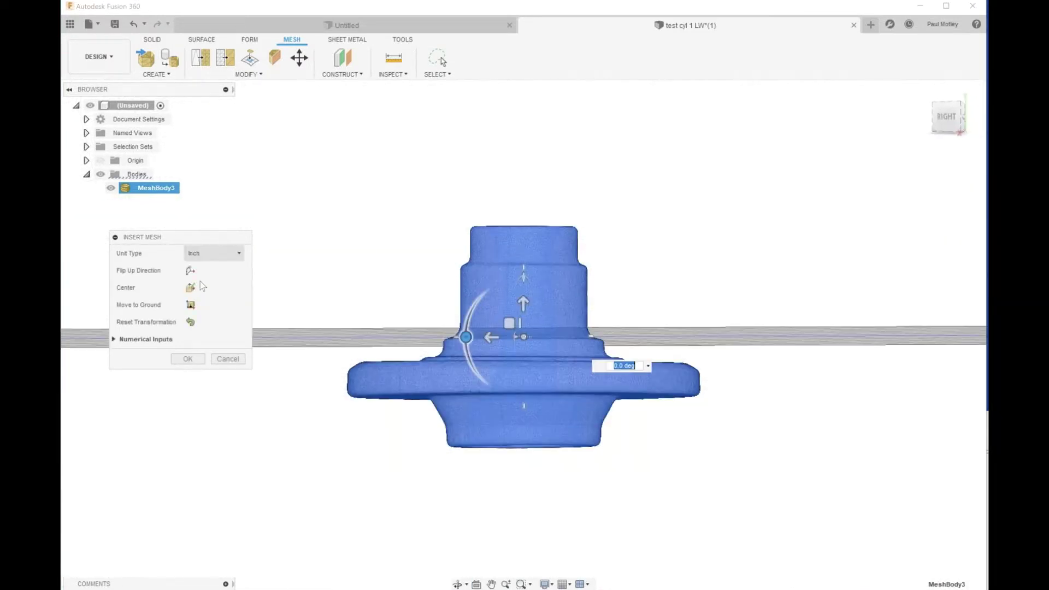
{"action": "middle_click_drag", "start_coordinate": [227, 310], "coordinate": [431, 345], "text": "shift"}
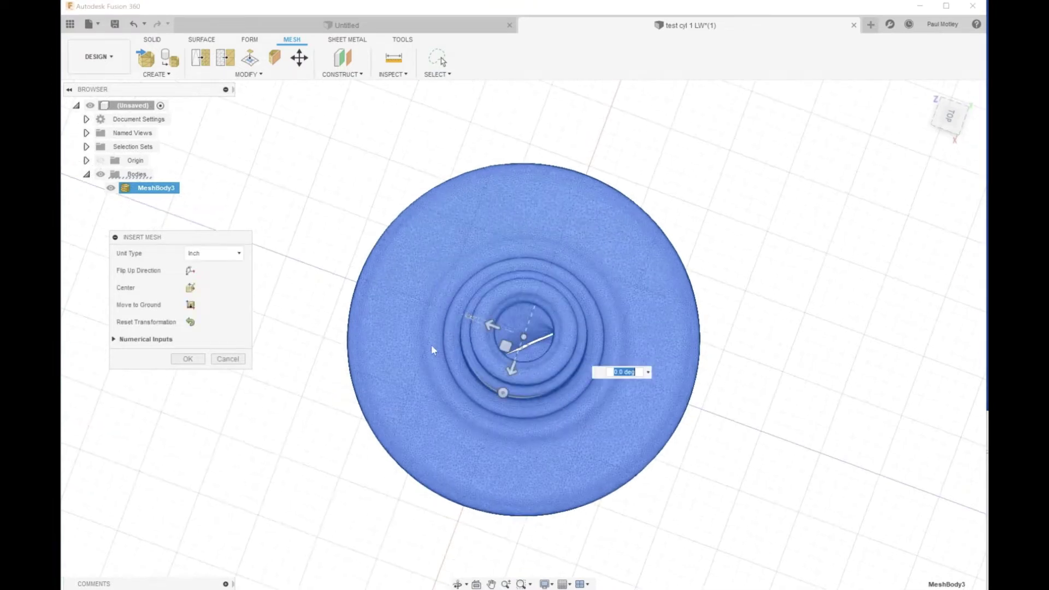
{"action": "left_click", "coordinate": [188, 359]}
{"action": "middle_click_drag", "start_coordinate": [405, 445], "coordinate": [309, 194], "text": "shift"}
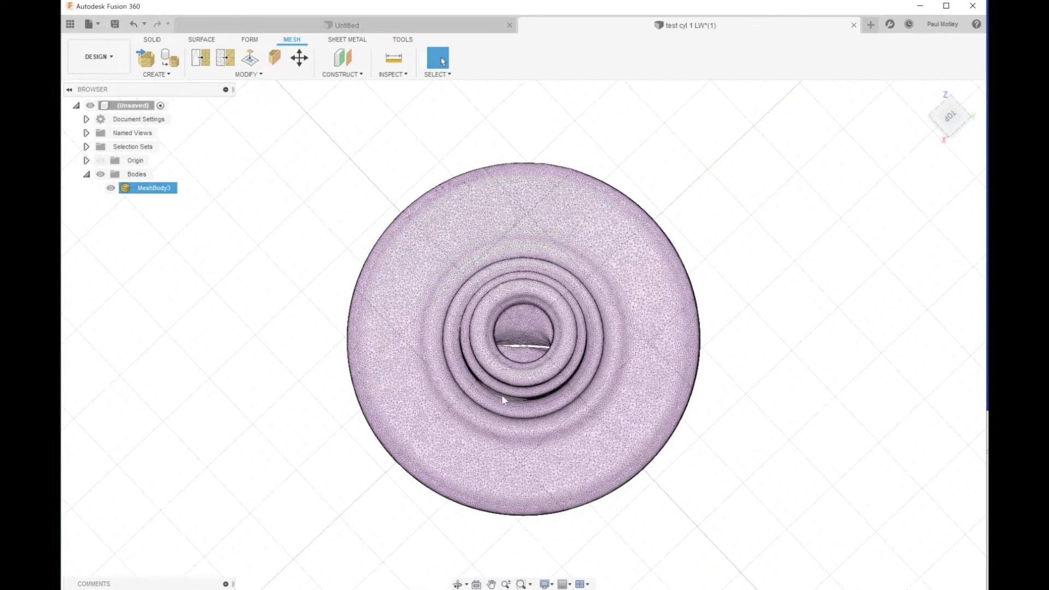
{"action": "middle_click_drag", "start_coordinate": [550, 428], "coordinate": [488, 436], "text": "shift"}
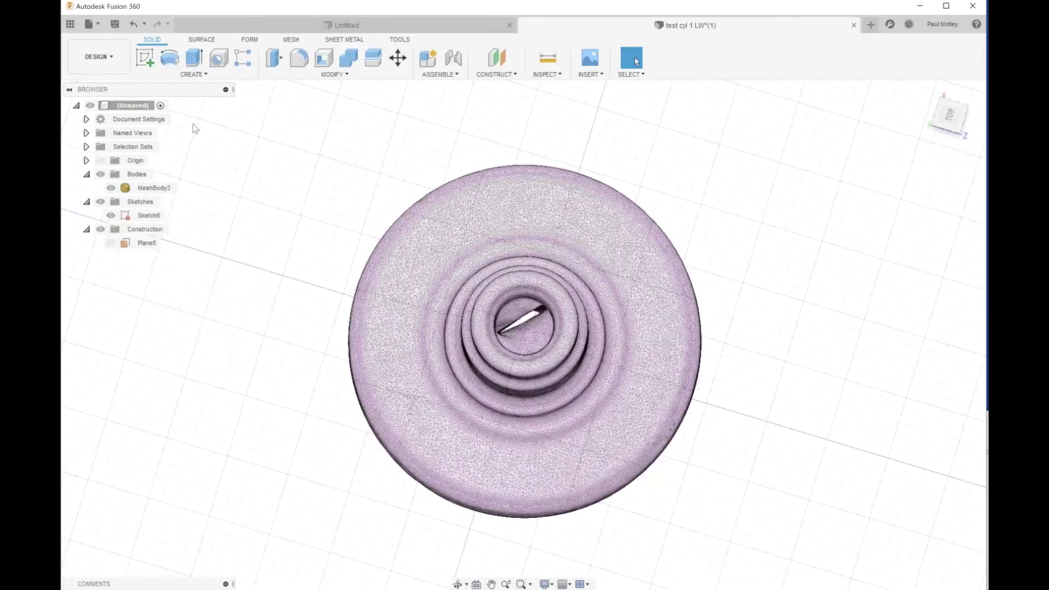
Create a mesh section sketch of MeshBody3 on Plane5, with the cutting plane offset by an X distance of -35 mm.
{"action": "left_click", "coordinate": [195, 74]}
{"action": "left_click", "coordinate": [202, 403]}
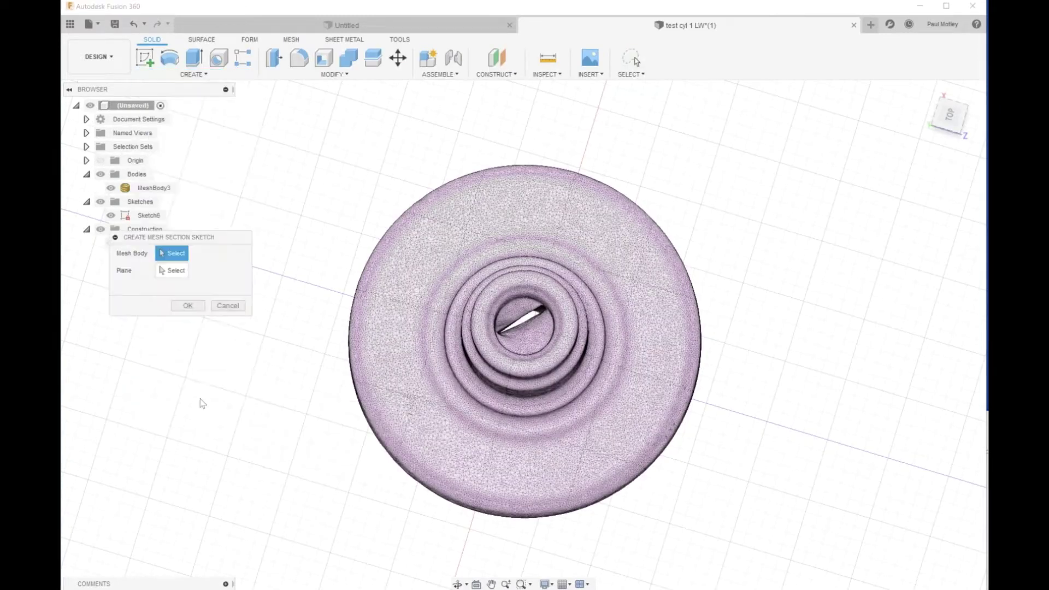
{"action": "left_click", "coordinate": [153, 187]}
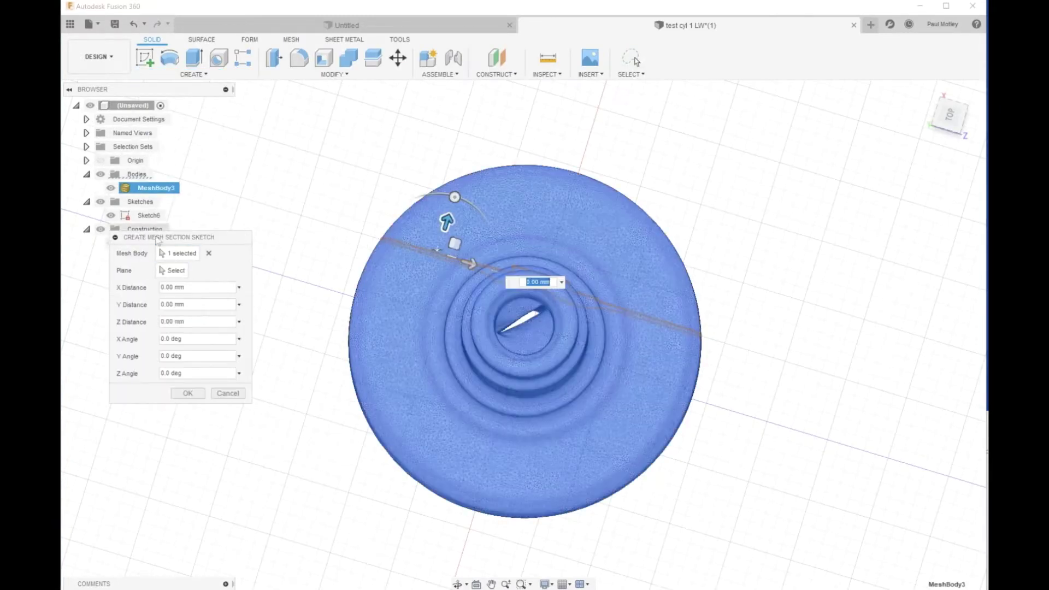
{"action": "left_click_drag", "start_coordinate": [201, 237], "coordinate": [304, 246]}
{"action": "left_click", "coordinate": [145, 242]}
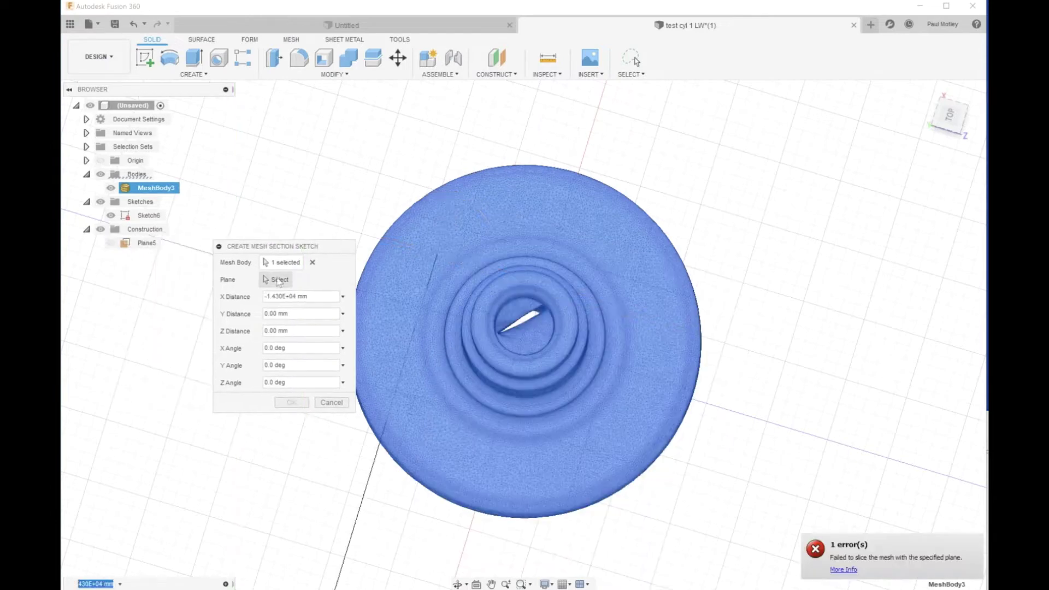
{"action": "left_click", "coordinate": [133, 247]}
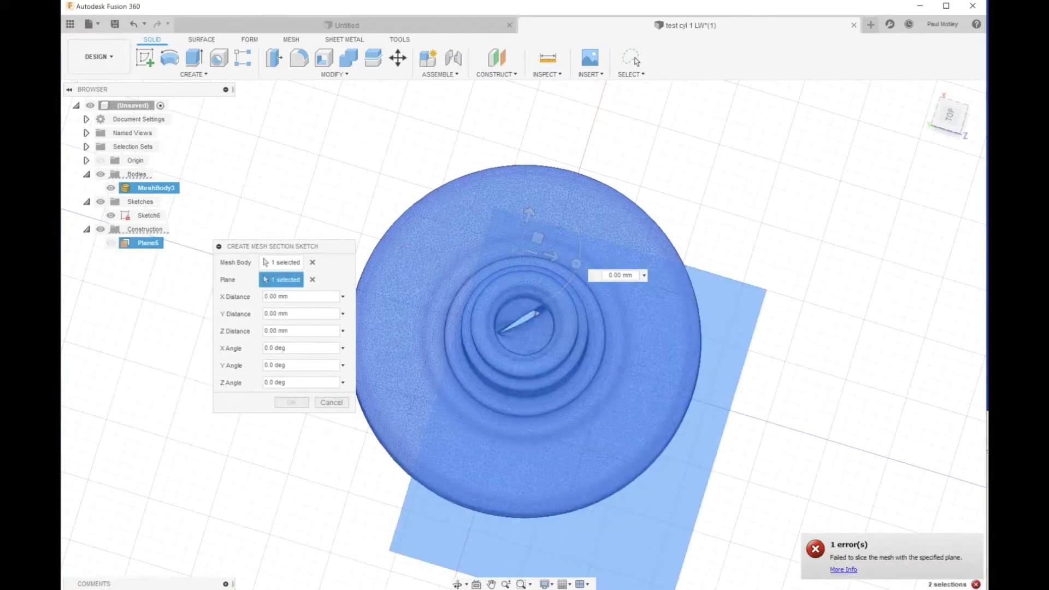
{"action": "left_click_drag", "start_coordinate": [539, 389], "coordinate": [537, 322]}
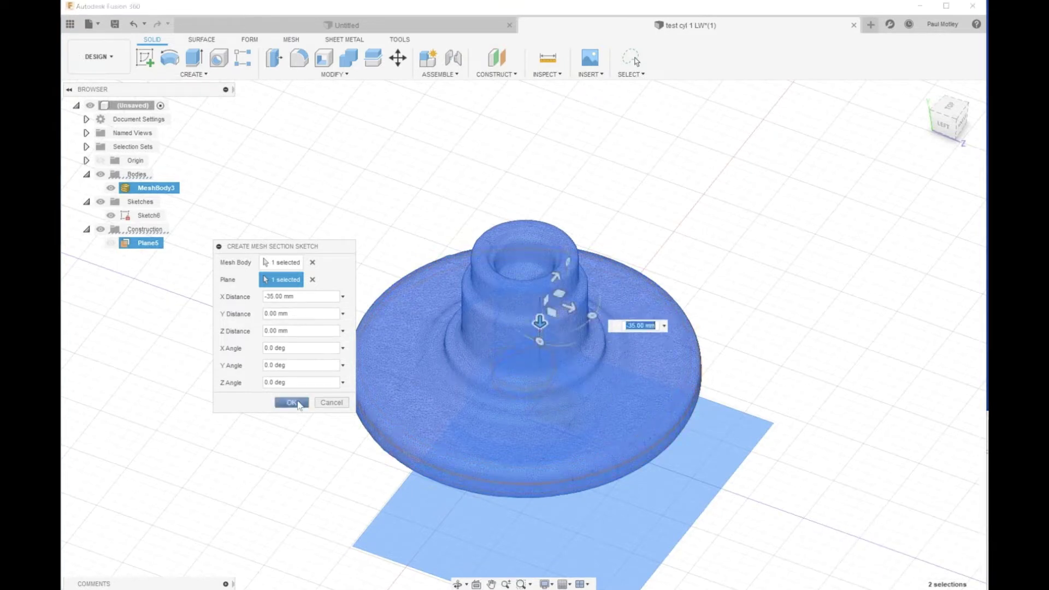
{"action": "left_click", "coordinate": [295, 403]}
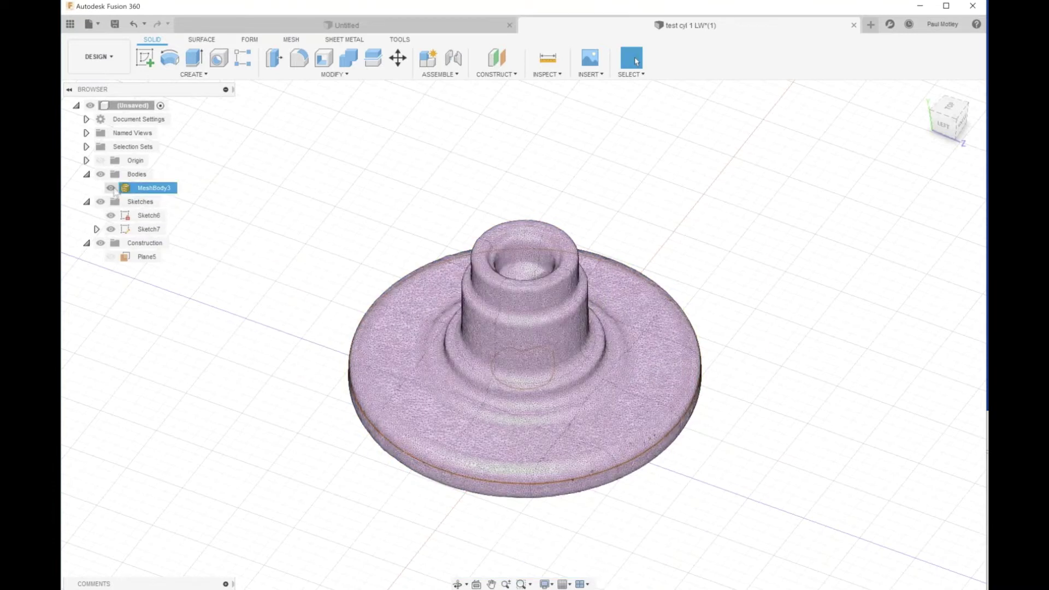
Hide the mesh body, fit a circle to the outer mesh section curve in Sketch7, and finish the sketch.
{"action": "left_click", "coordinate": [111, 187]}
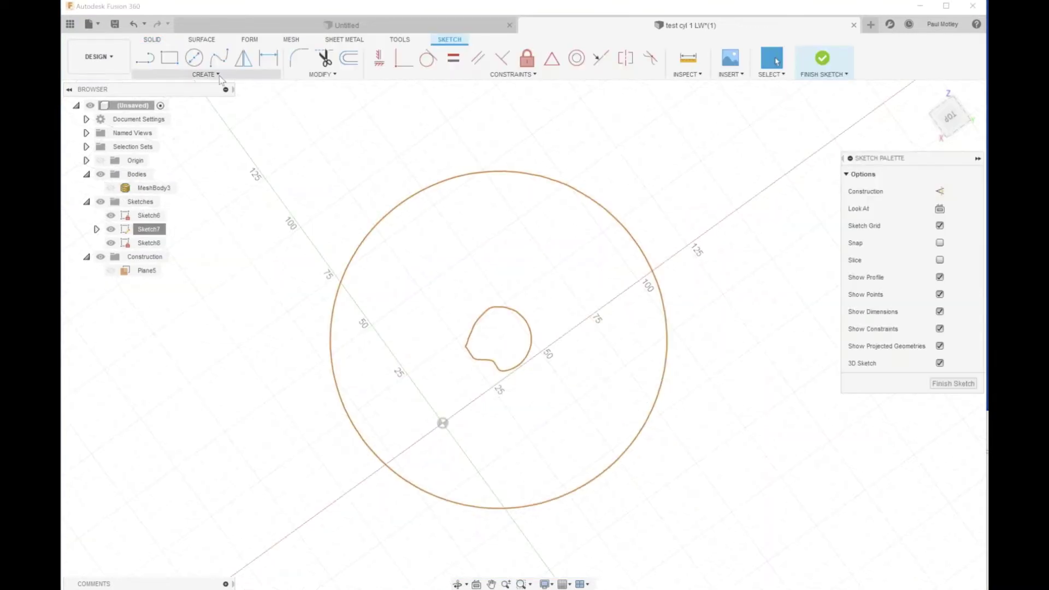
{"action": "left_click", "coordinate": [206, 74]}
{"action": "mouse_move", "coordinate": [180, 277]}
{"action": "left_click", "coordinate": [306, 295]}
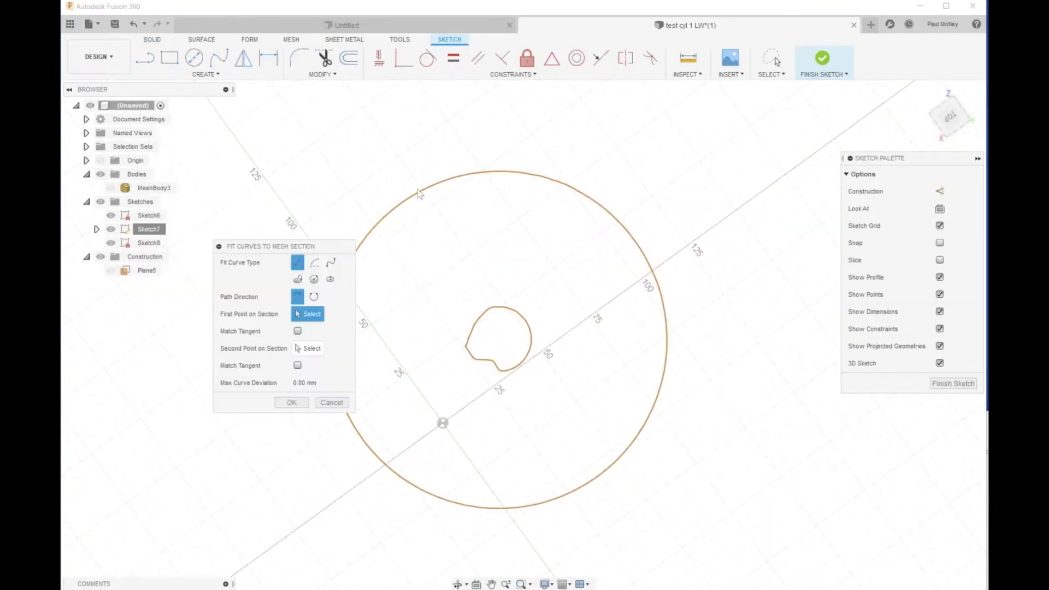
{"action": "left_click", "coordinate": [314, 281]}
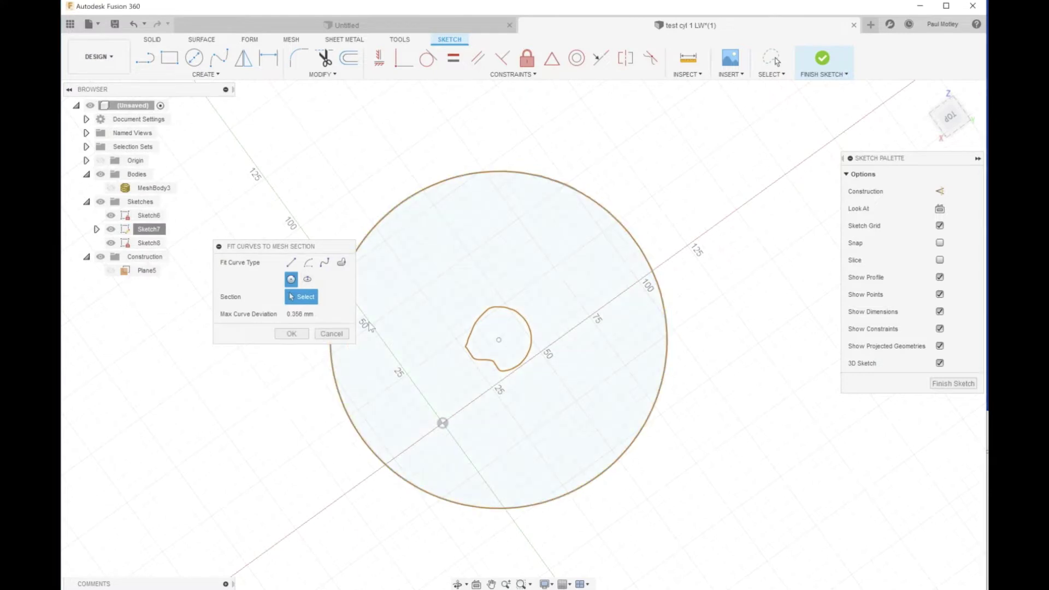
{"action": "left_click", "coordinate": [285, 335]}
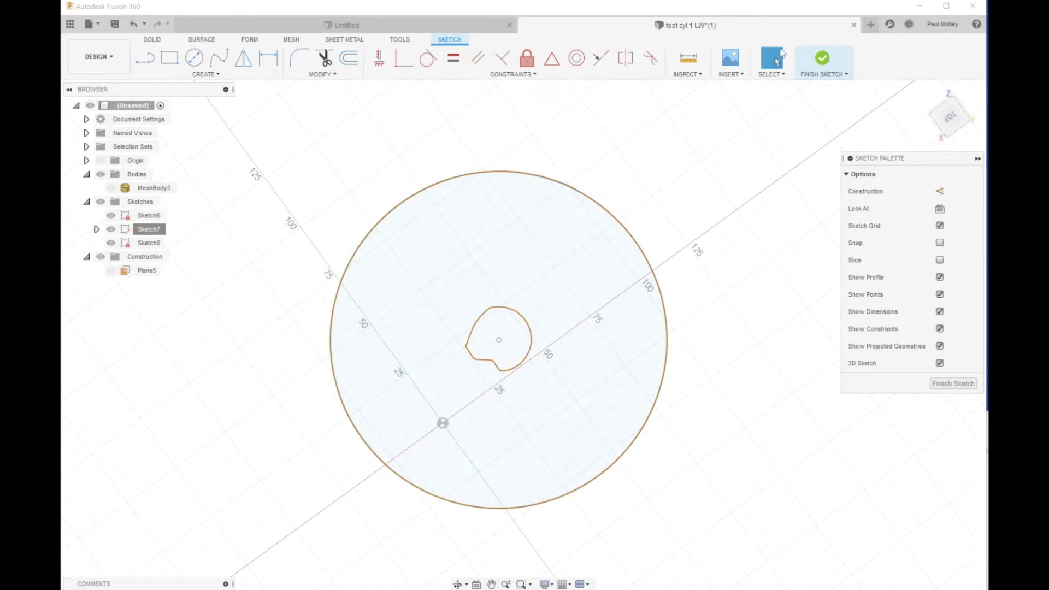
{"action": "left_click", "coordinate": [812, 56]}
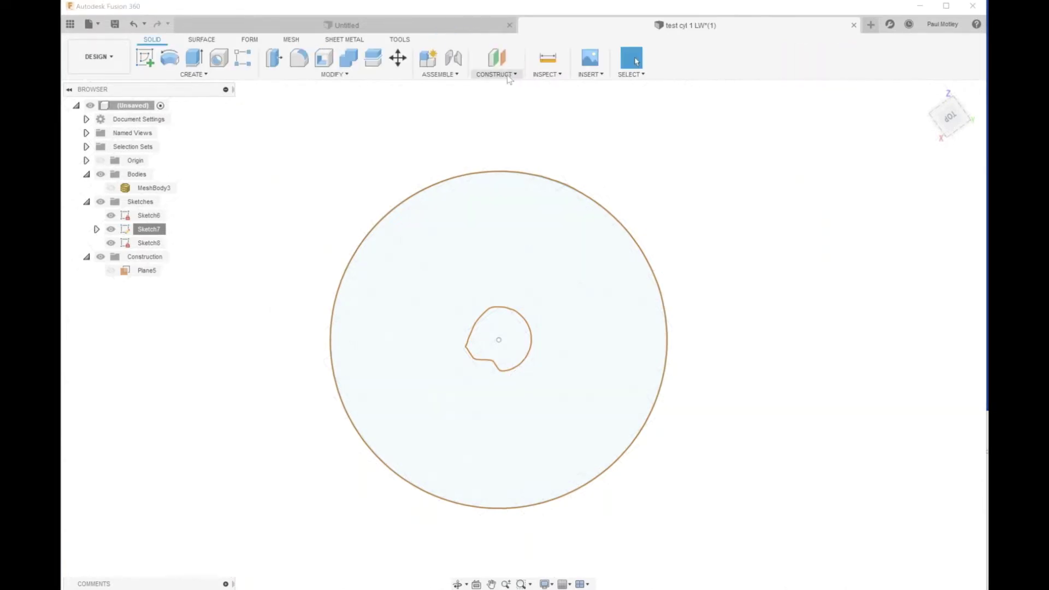
{"action": "left_click", "coordinate": [495, 74]}
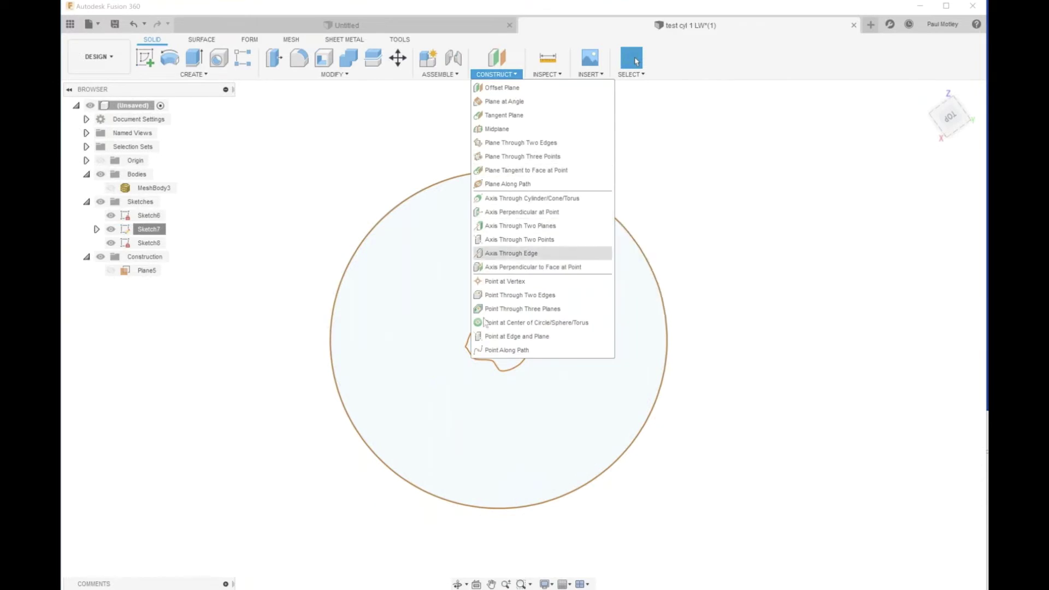
{"action": "left_click", "coordinate": [115, 230]}
{"action": "left_click", "coordinate": [112, 229]}
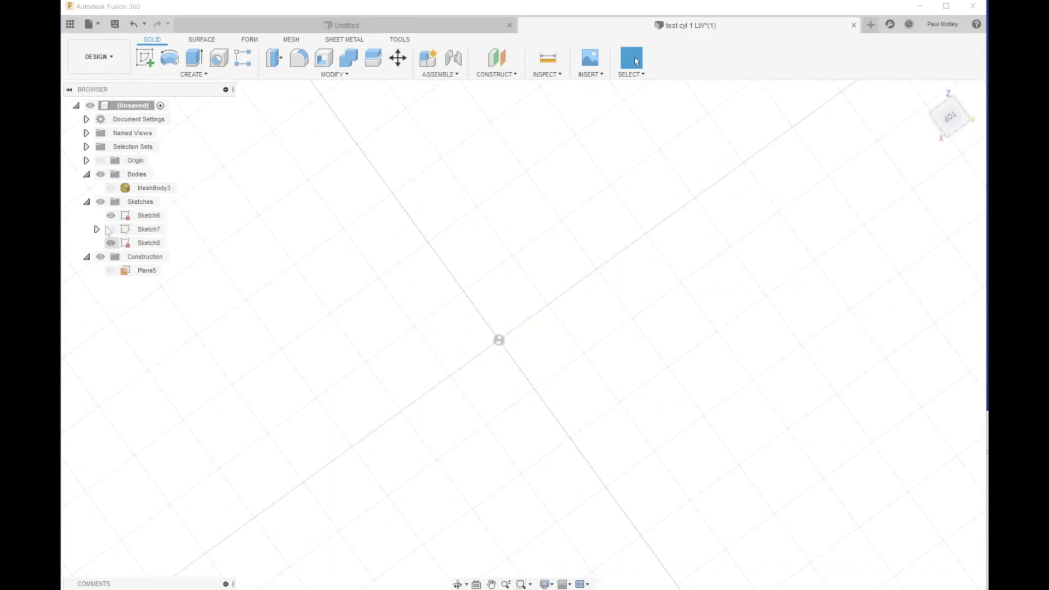
{"action": "left_click", "coordinate": [111, 229]}
Construct an axis perpendicular to the fitted circle's profile through its center point.
{"action": "left_click", "coordinate": [511, 76]}
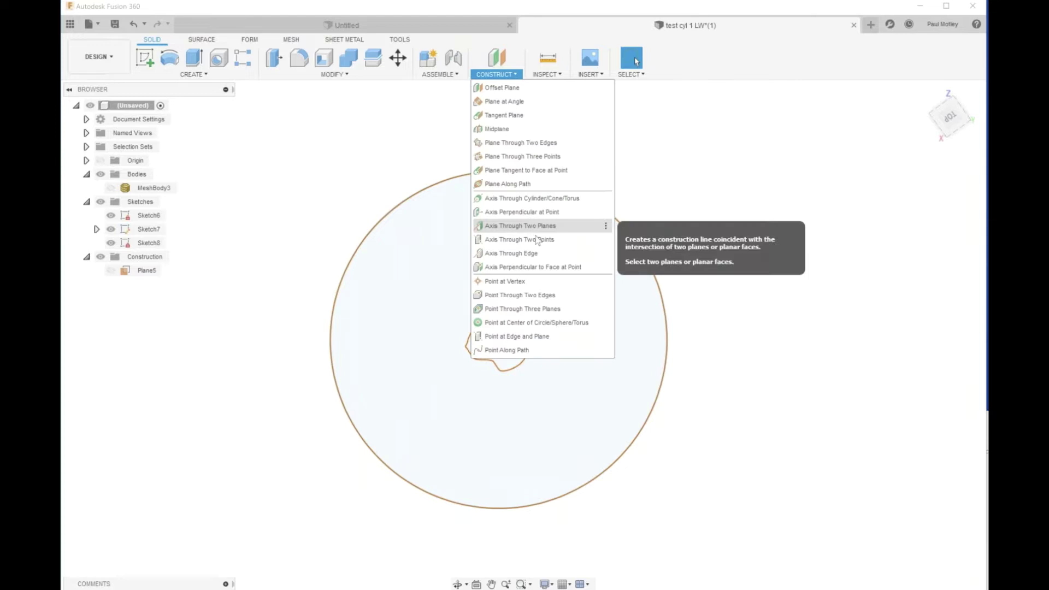
{"action": "left_click", "coordinate": [532, 267]}
{"action": "left_click", "coordinate": [555, 392]}
{"action": "left_click", "coordinate": [555, 395]}
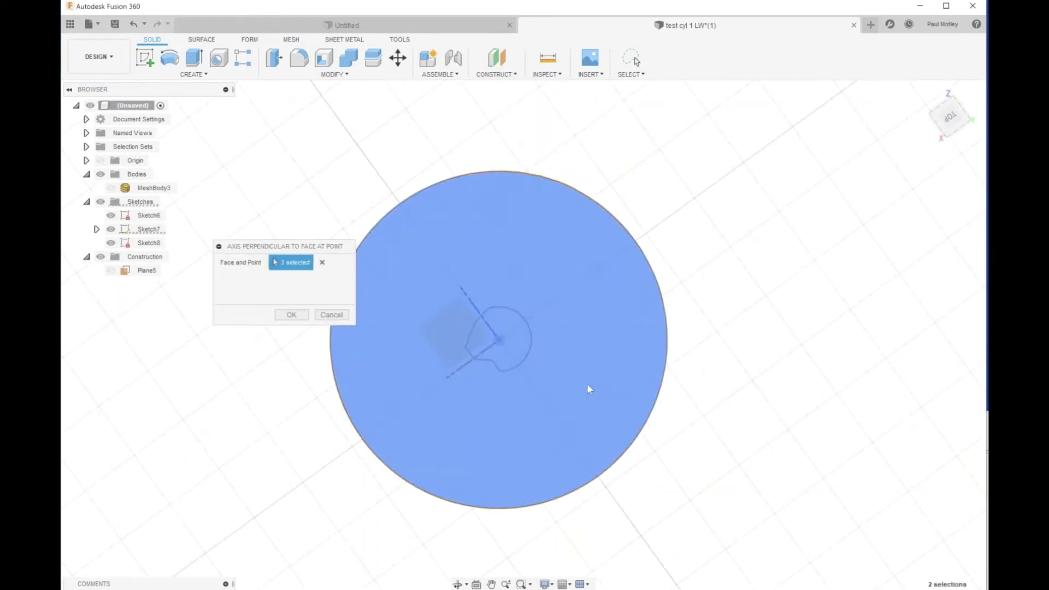
{"action": "middle_click_drag", "start_coordinate": [587, 387], "coordinate": [549, 353], "text": "shift"}
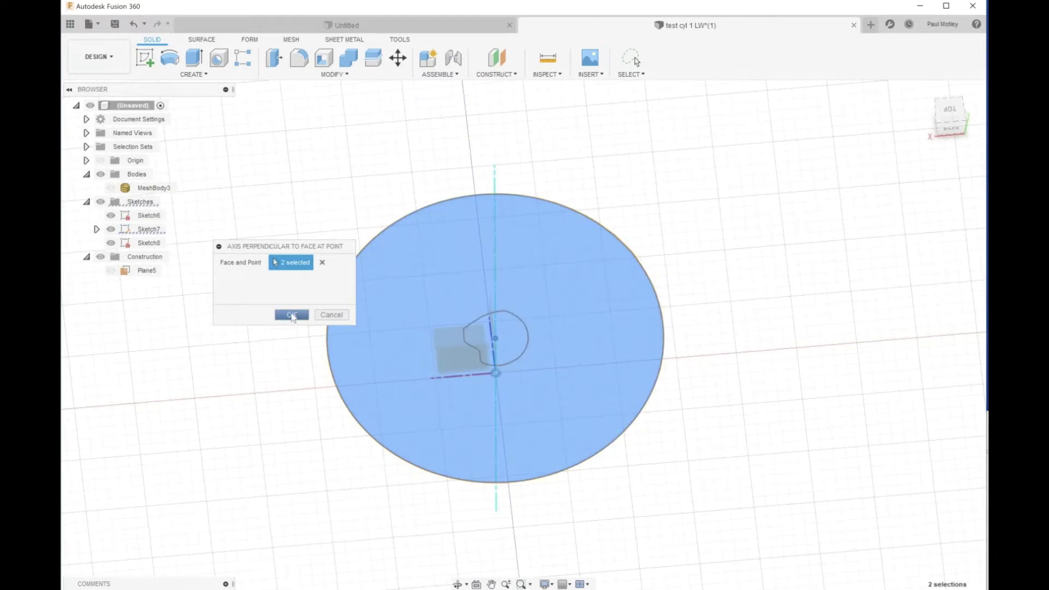
{"action": "left_click", "coordinate": [291, 315]}
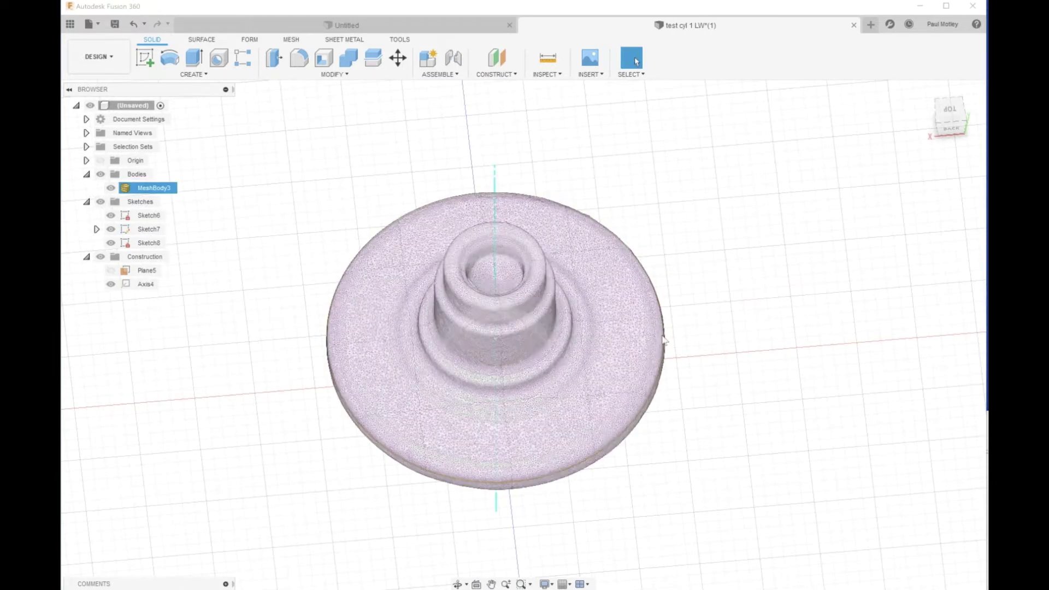
Construct a point along the fitted outer circle of the flange at a proportional distance of 0.491.
{"action": "left_click", "coordinate": [496, 75]}
{"action": "left_click", "coordinate": [507, 350]}
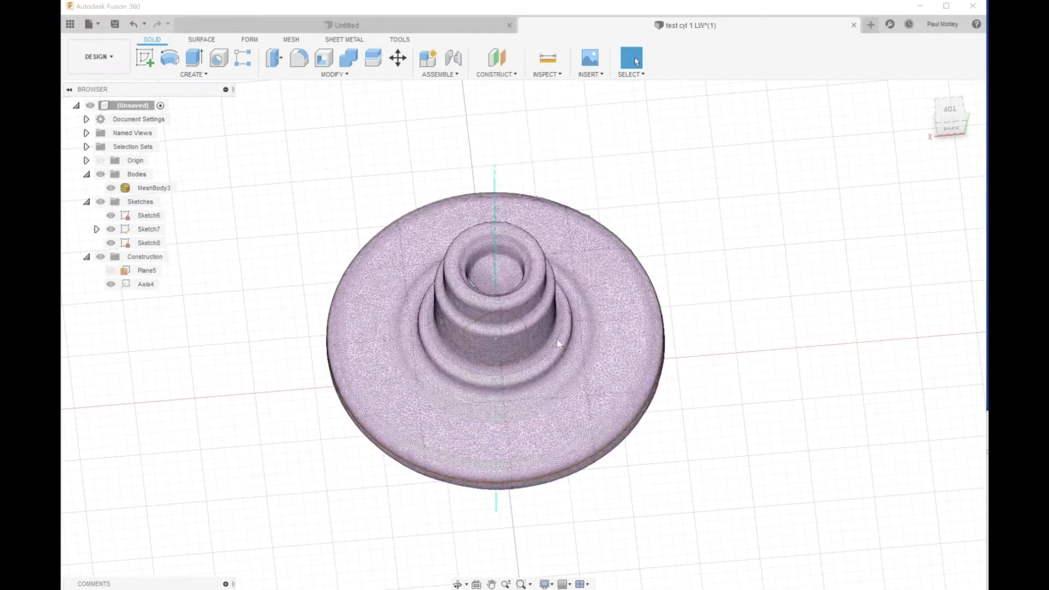
{"action": "middle_click_drag", "start_coordinate": [651, 363], "coordinate": [675, 349], "text": "shift"}
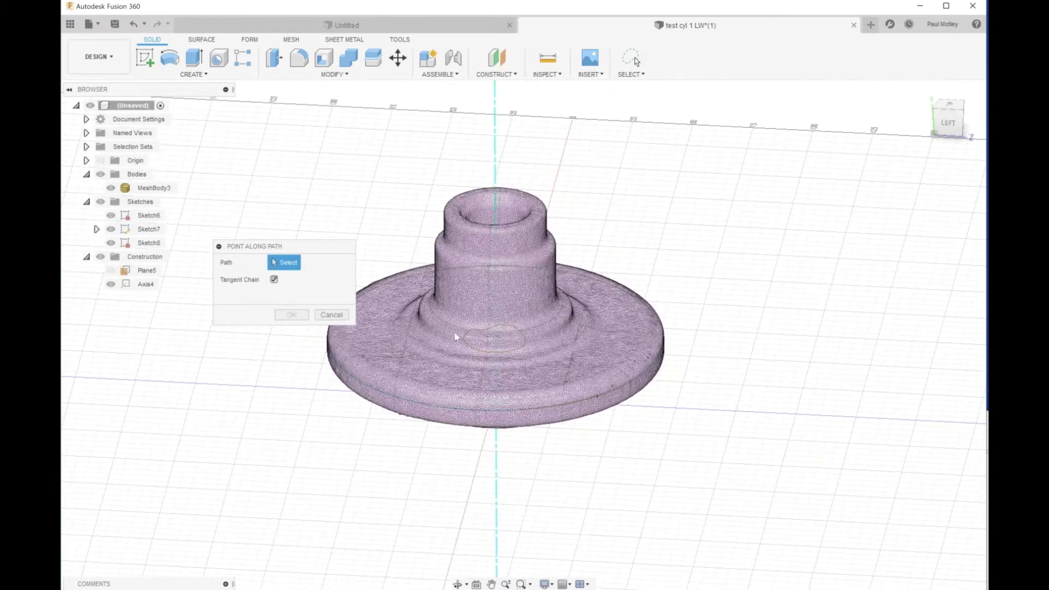
{"action": "left_click", "coordinate": [487, 414]}
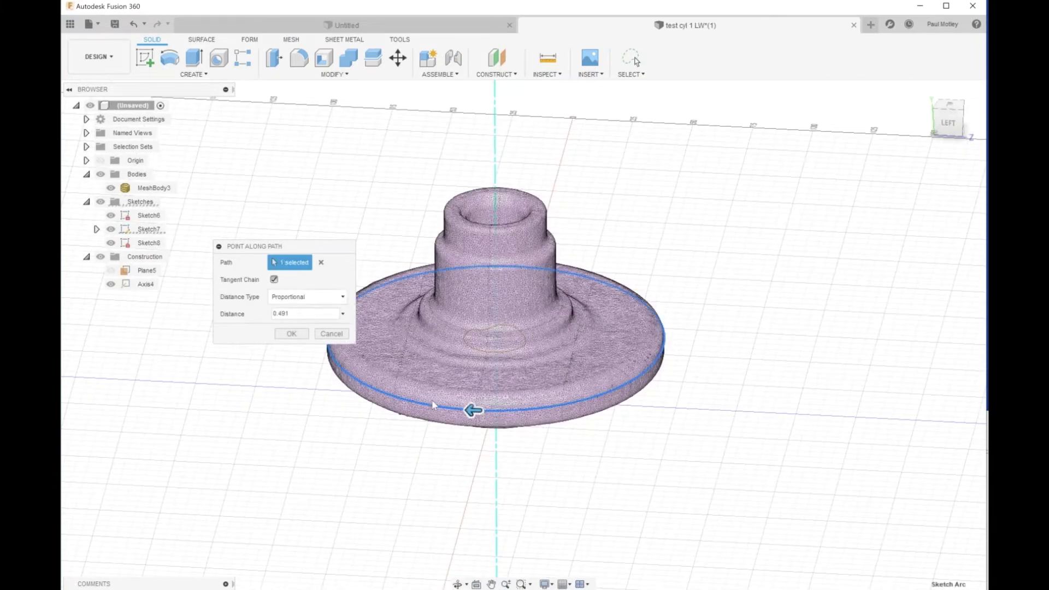
{"action": "left_click", "coordinate": [291, 335]}
Hide MeshBody3 and construct an axis through two points, joining the fitted circle's center and the point on its circumference.
{"action": "left_click", "coordinate": [509, 73]}
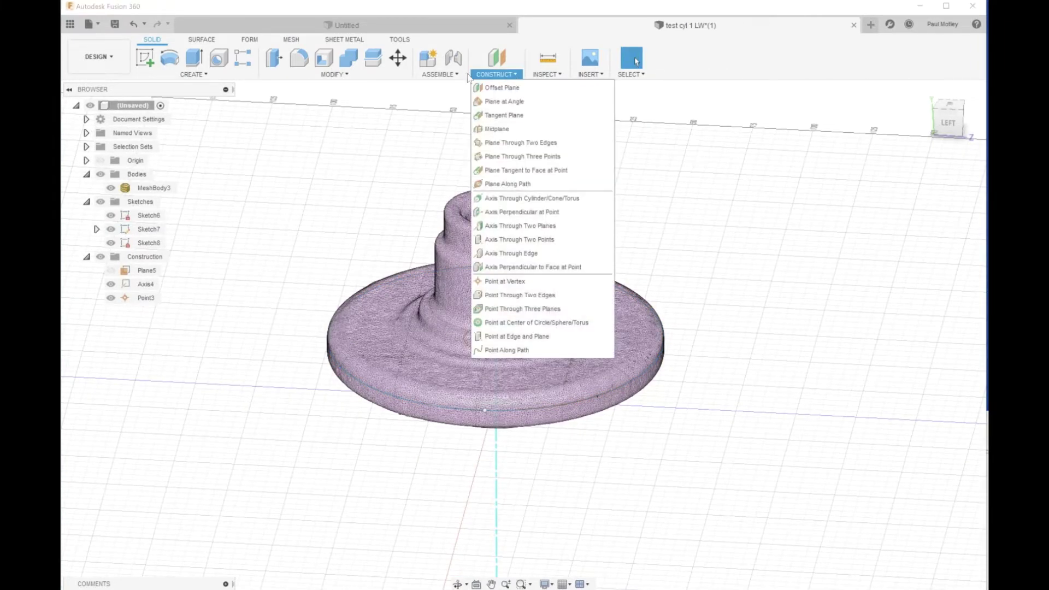
{"action": "left_click", "coordinate": [111, 188]}
{"action": "left_click", "coordinate": [513, 75]}
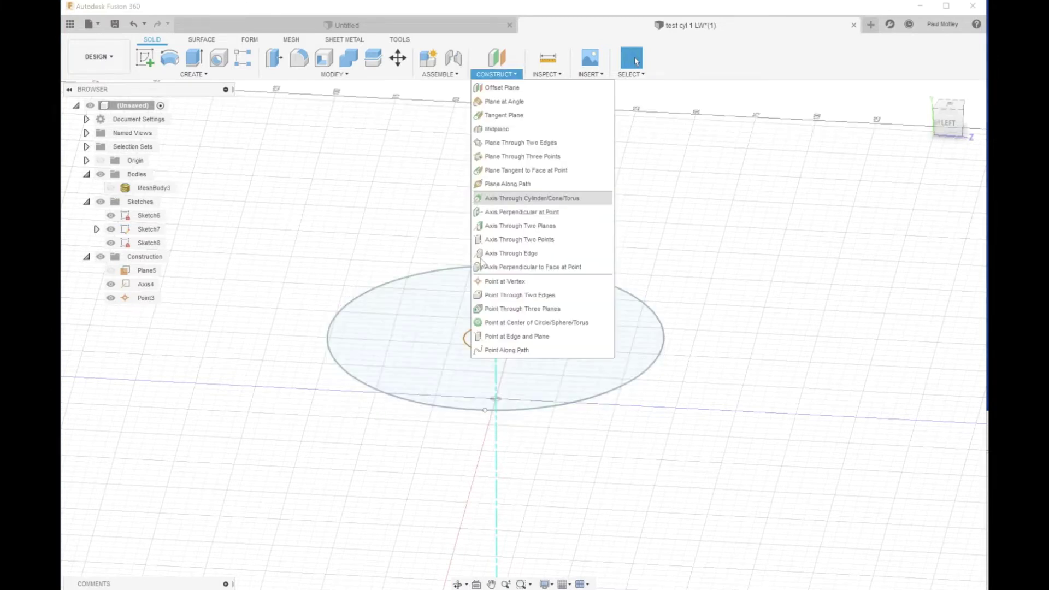
{"action": "left_click", "coordinate": [519, 239]}
{"action": "left_click", "coordinate": [486, 411]}
{"action": "left_click", "coordinate": [485, 411]}
Construct a plane through the vertical central axis Axis4 at an angle of 0.0 deg.
{"action": "middle_click_drag", "start_coordinate": [485, 411], "coordinate": [463, 396]}
{"action": "middle_click_drag", "start_coordinate": [595, 401], "coordinate": [463, 376], "text": "shift"}
{"action": "scroll", "coordinate": [463, 447], "scroll_direction": "down", "scroll_amount": 2}
{"action": "left_click", "coordinate": [303, 318]}
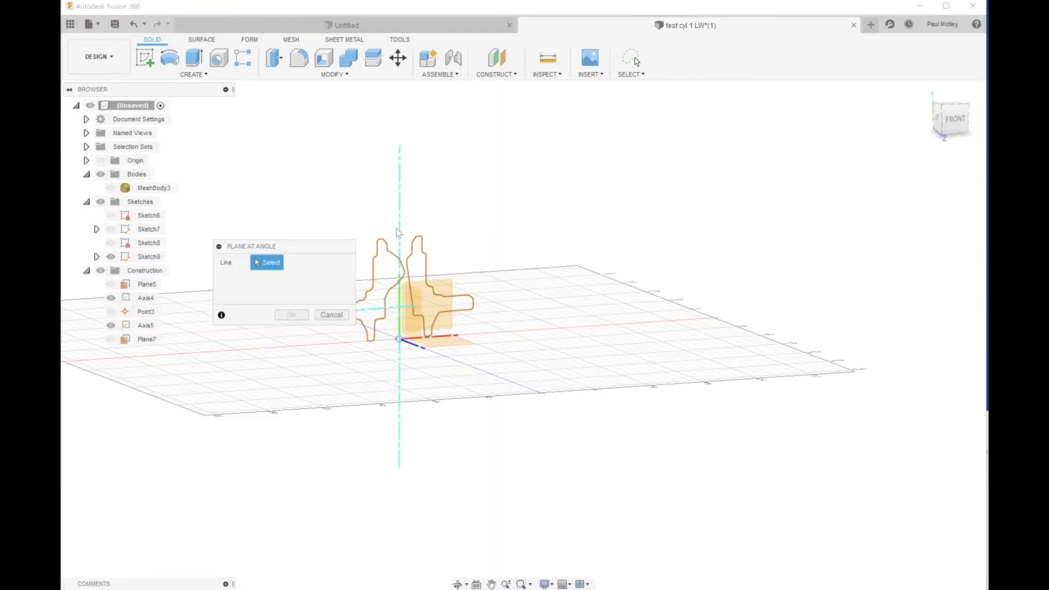
{"action": "left_click", "coordinate": [399, 232]}
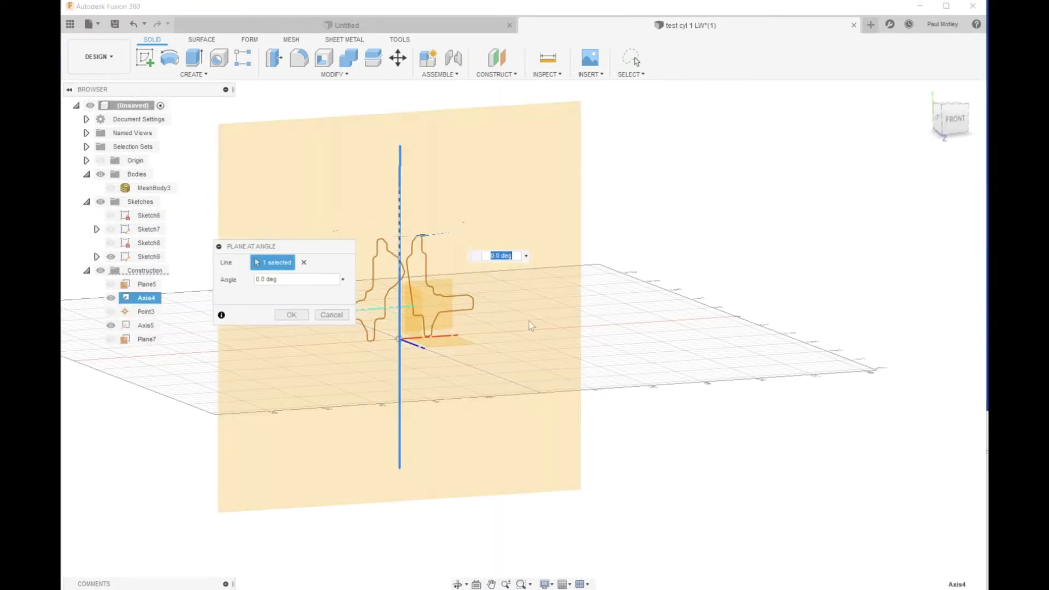
{"action": "left_click", "coordinate": [292, 316]}
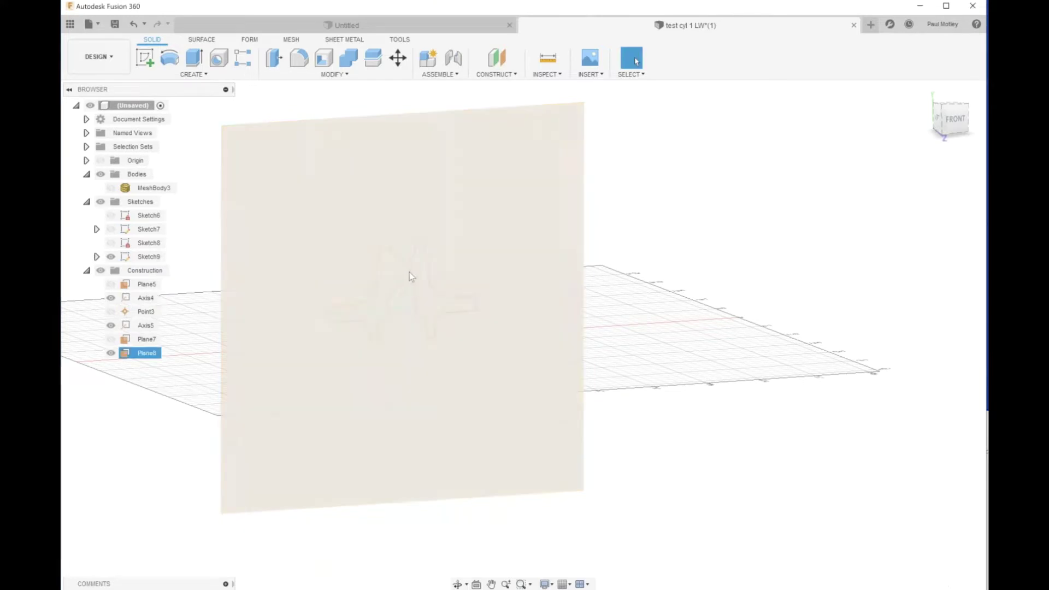
Create a mesh section sketch on the new plane through the central axis, and hide the horizontal construction axis.
{"action": "middle_click_drag", "start_coordinate": [433, 410], "coordinate": [392, 261], "text": "shift"}
{"action": "left_click", "coordinate": [144, 339]}
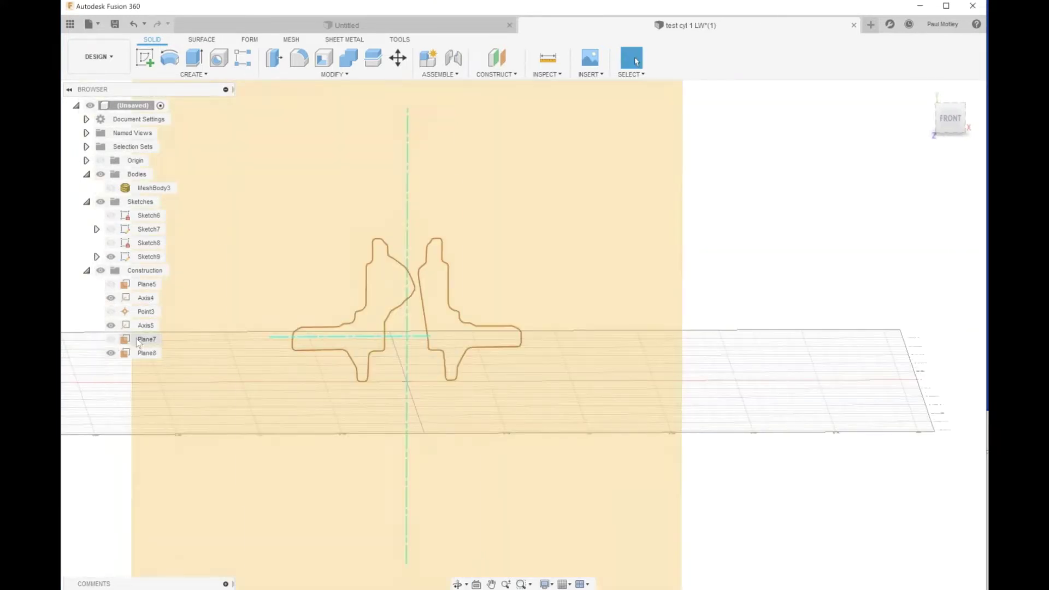
{"action": "left_click", "coordinate": [146, 353]}
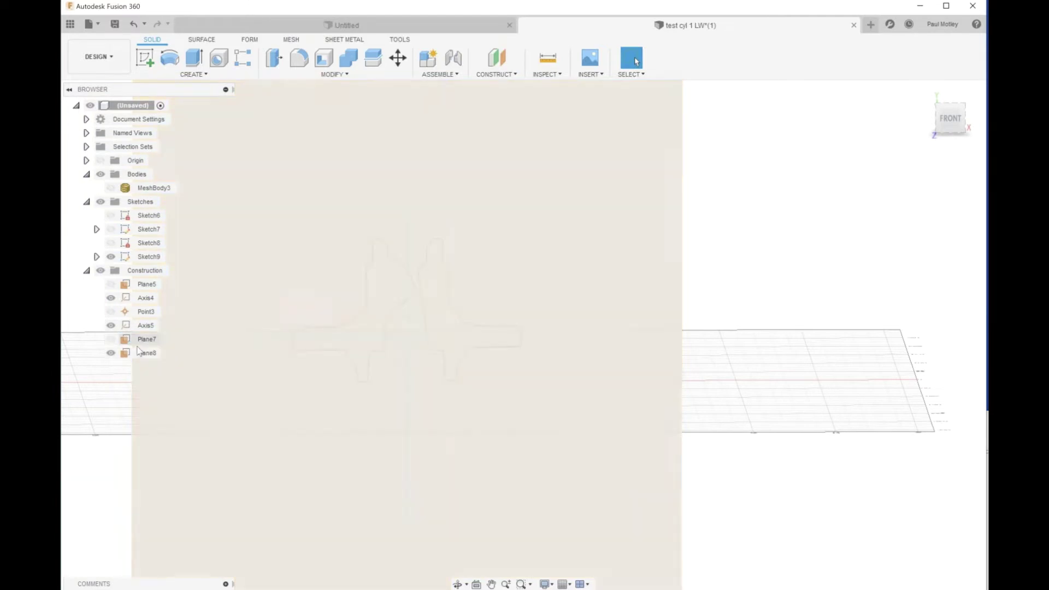
{"action": "left_click", "coordinate": [113, 324]}
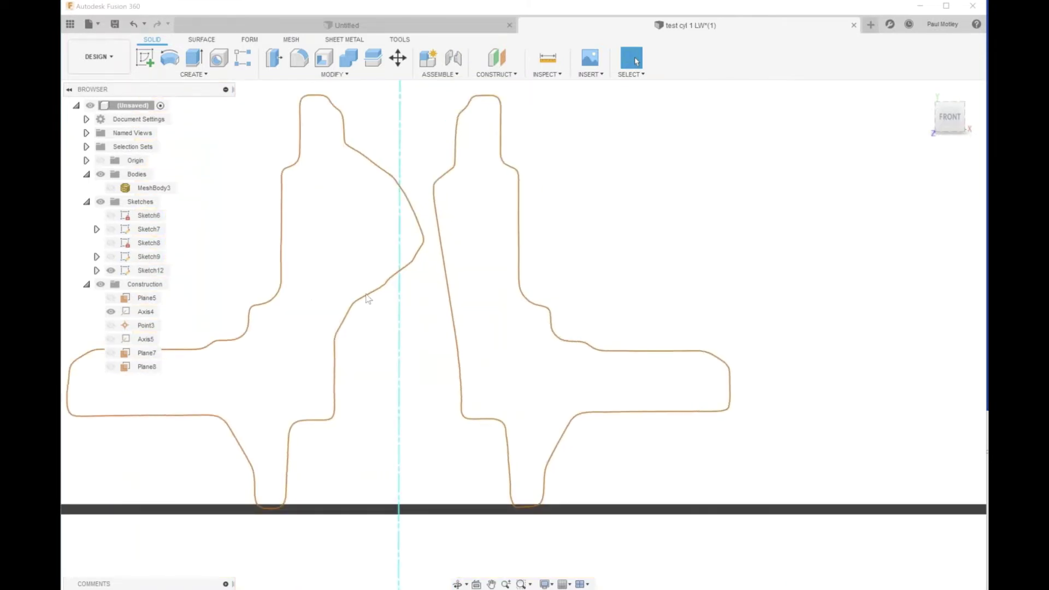
Open the new mesh section sketch, Sketch12, for editing.
{"action": "scroll", "coordinate": [365, 298], "scroll_direction": "down", "scroll_amount": 3}
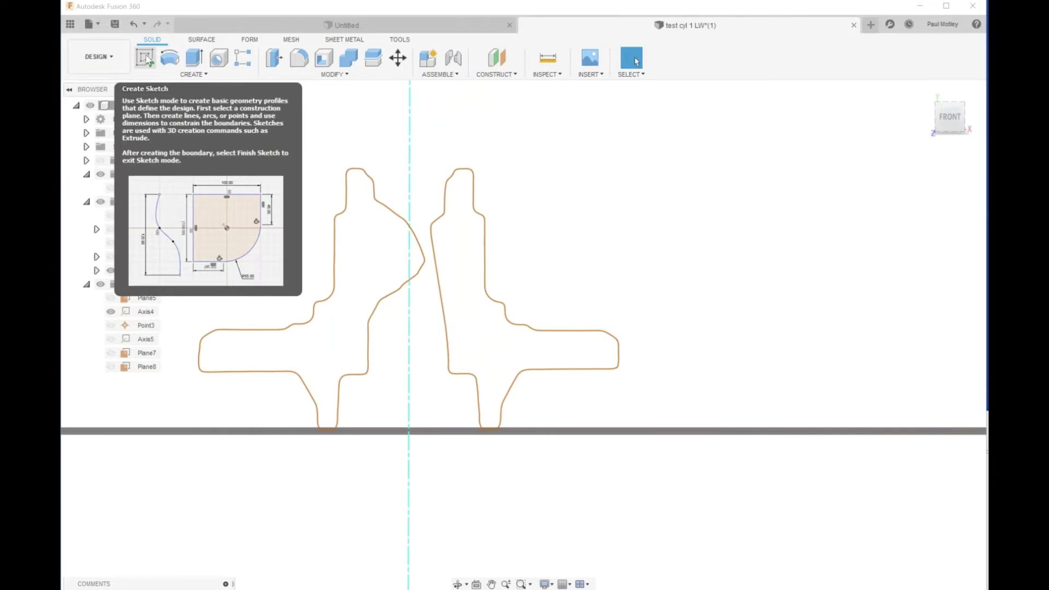
{"action": "left_click", "coordinate": [147, 64]}
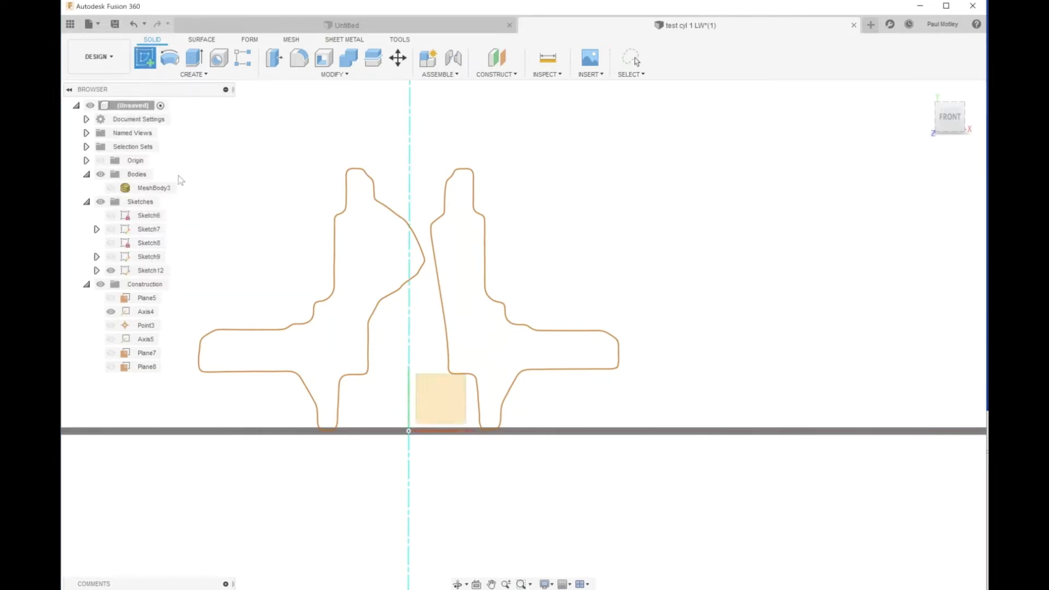
{"action": "left_click", "coordinate": [140, 286]}
{"action": "right_click", "coordinate": [141, 289]}
{"action": "left_click", "coordinate": [180, 390]}
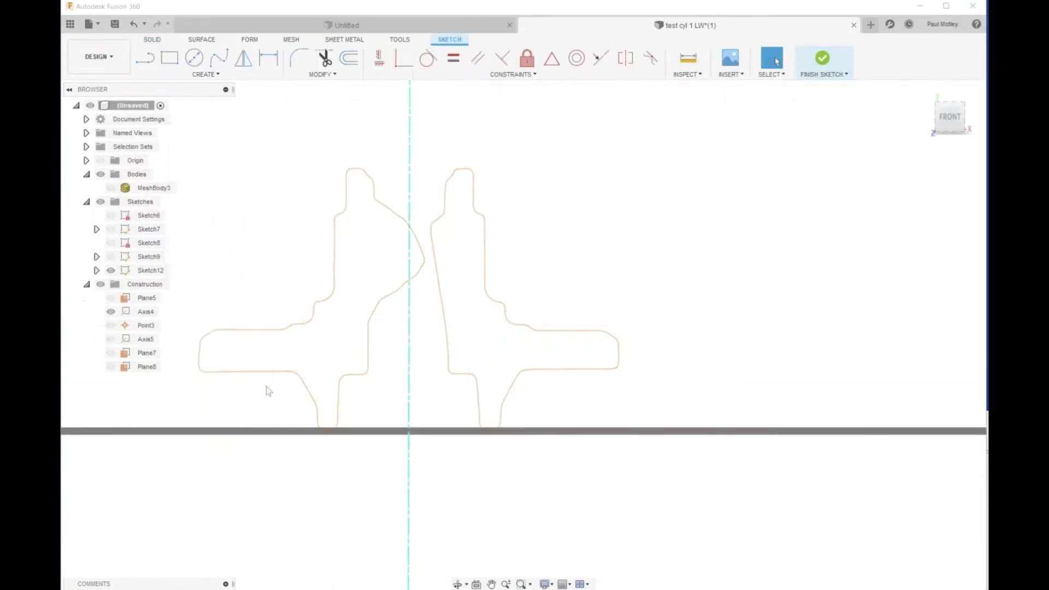
{"action": "left_click", "coordinate": [149, 271]}
{"action": "right_click", "coordinate": [160, 271]}
{"action": "left_click", "coordinate": [188, 320]}
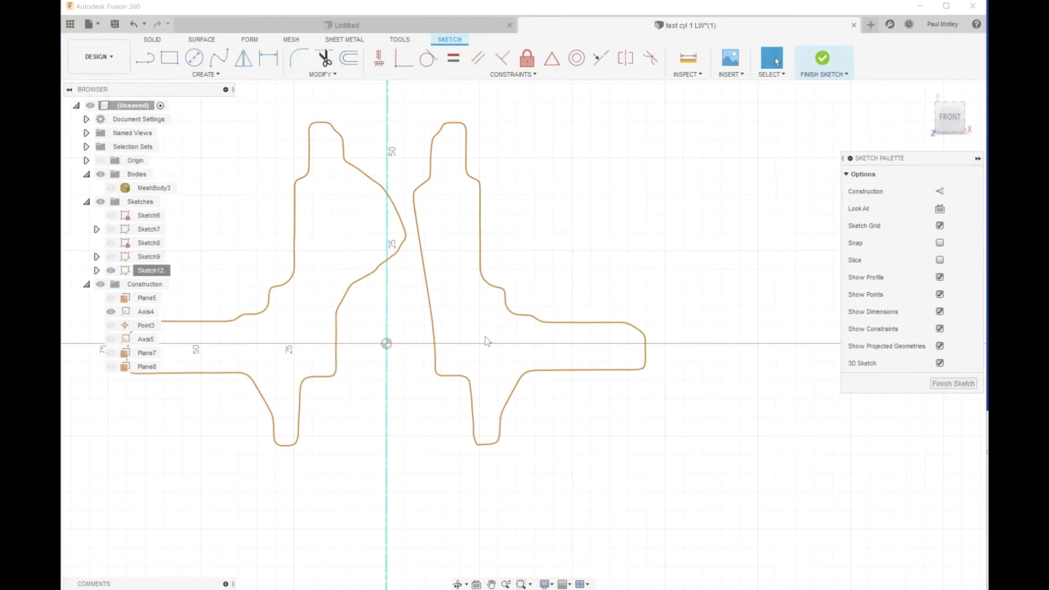
Draw two overlapping rectangles on the section's right half, one spanning the flange and one spanning the tall hub barrel.
{"action": "left_click", "coordinate": [170, 57]}
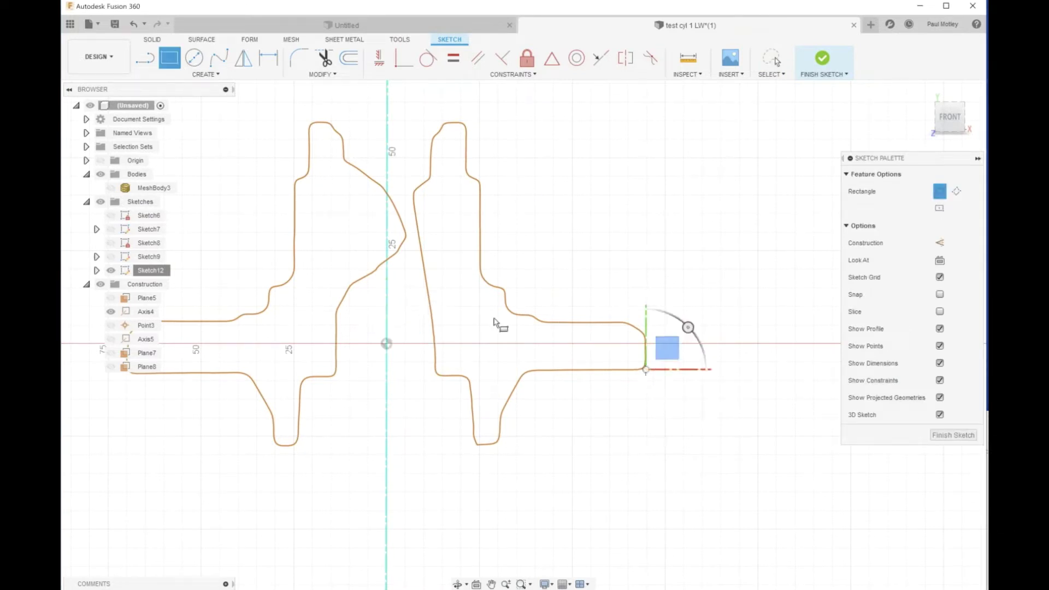
{"action": "left_click", "coordinate": [364, 323]}
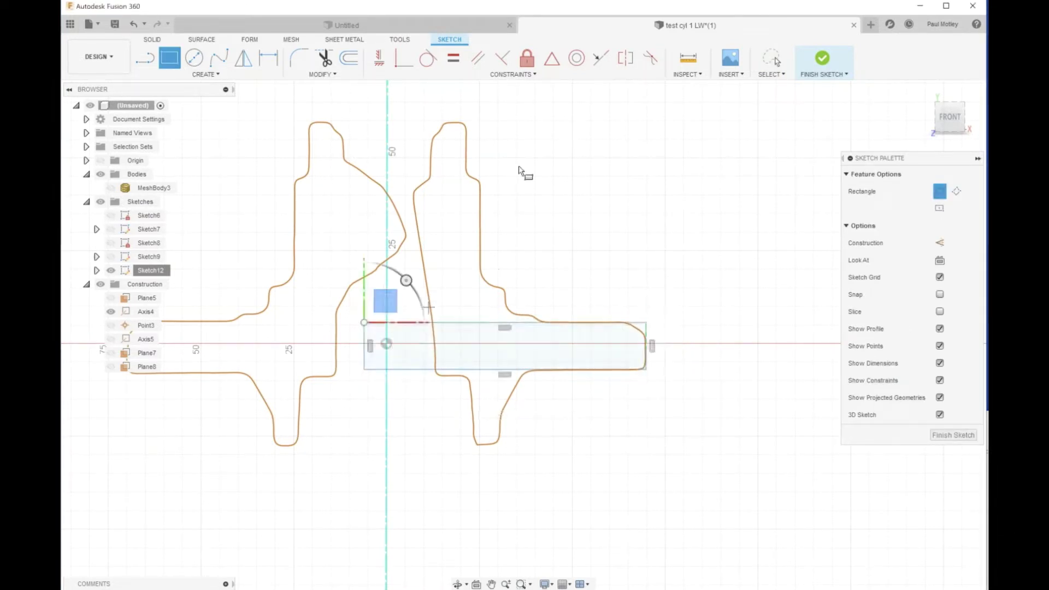
{"action": "left_click", "coordinate": [479, 165]}
{"action": "left_click", "coordinate": [406, 375]}
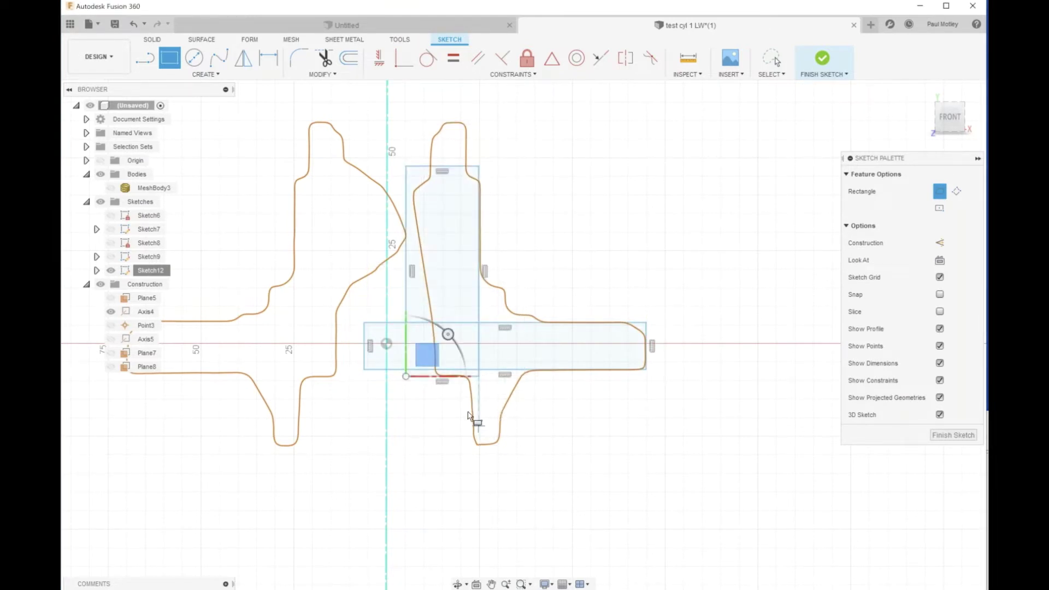
Draw rectangles over the lower lip beneath the flange and over the small step between the hub barrel and flange.
{"action": "scroll", "coordinate": [468, 415], "scroll_direction": "up", "scroll_amount": 4}
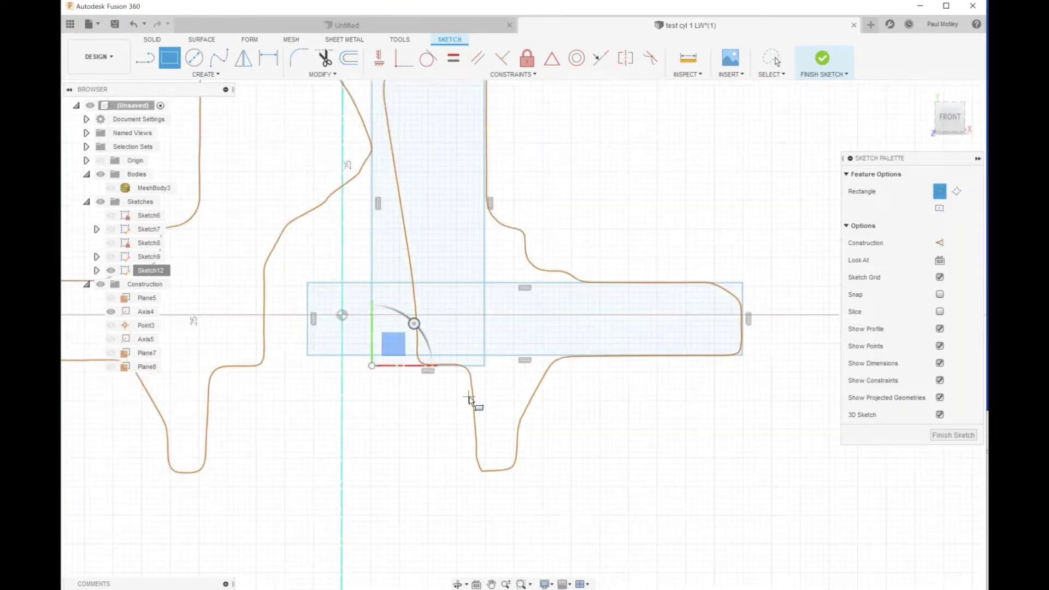
{"action": "left_click", "coordinate": [467, 355]}
{"action": "left_click", "coordinate": [536, 495]}
{"action": "scroll", "coordinate": [562, 458], "scroll_direction": "down", "scroll_amount": 3}
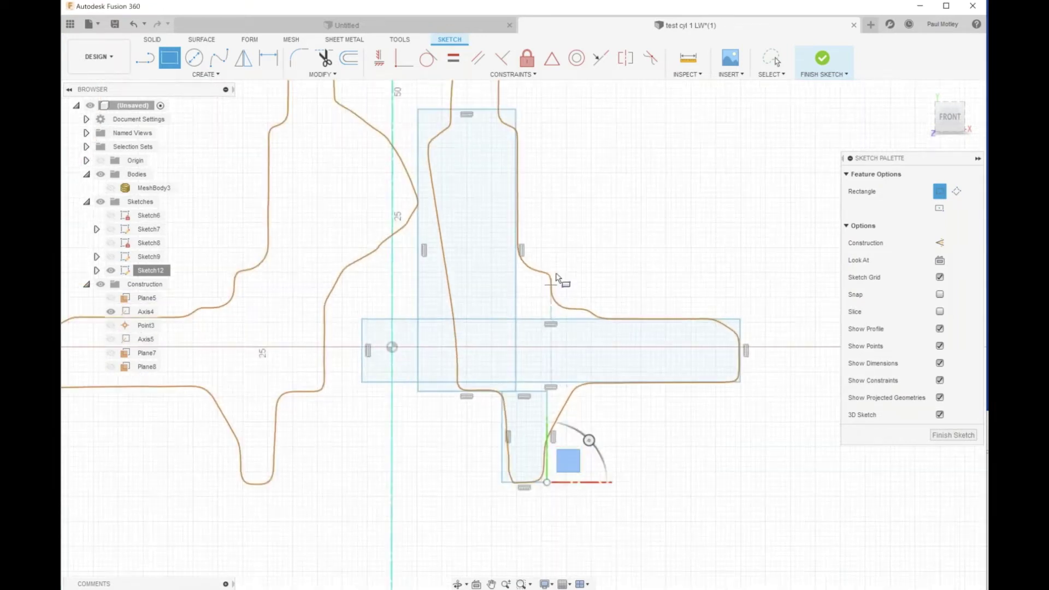
{"action": "scroll", "coordinate": [556, 277], "scroll_direction": "up", "scroll_amount": 3}
{"action": "left_click", "coordinate": [555, 273]}
{"action": "left_click", "coordinate": [480, 369]}
{"action": "scroll", "coordinate": [469, 306], "scroll_direction": "down", "scroll_amount": 4}
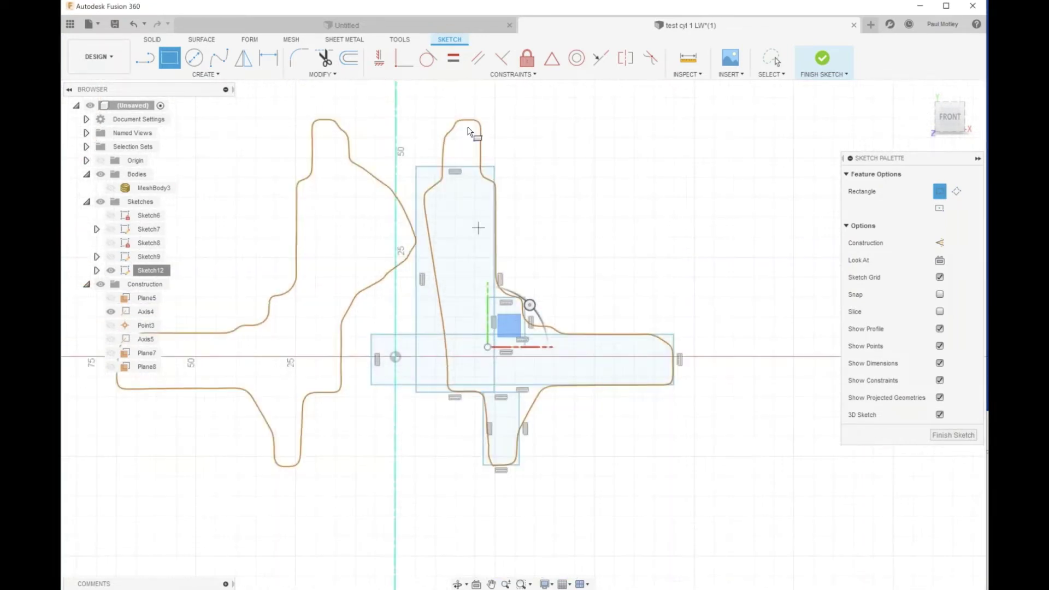
Draw a rectangle over the narrow neck at the top of the hub section, overlapping the hub barrel rectangle.
{"action": "scroll", "coordinate": [470, 129], "scroll_direction": "up", "scroll_amount": 4}
{"action": "left_click", "coordinate": [486, 123]}
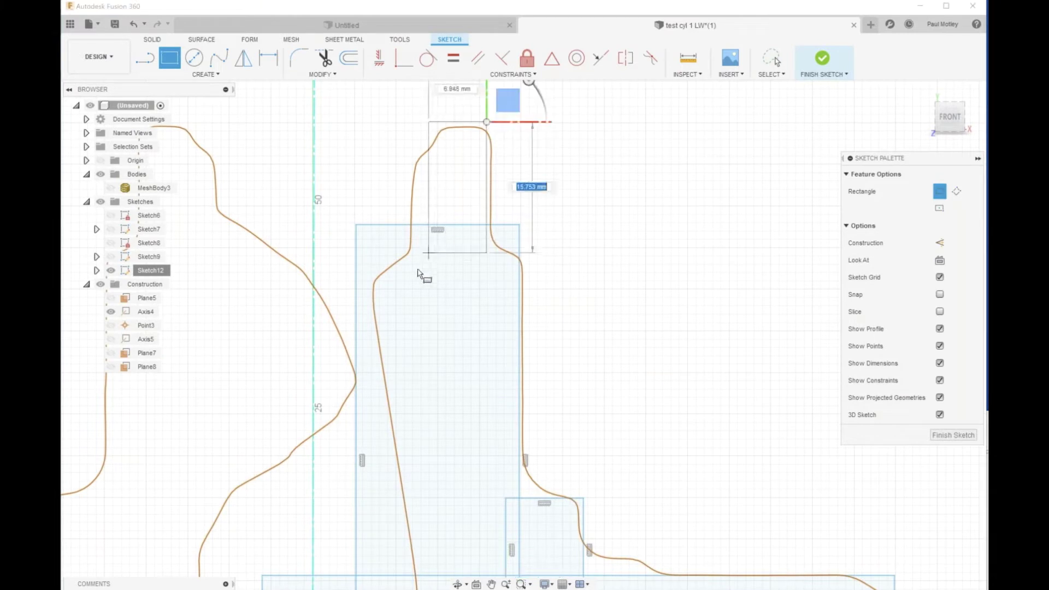
{"action": "left_click", "coordinate": [411, 275]}
{"action": "scroll", "coordinate": [497, 280], "scroll_direction": "down", "scroll_amount": 5}
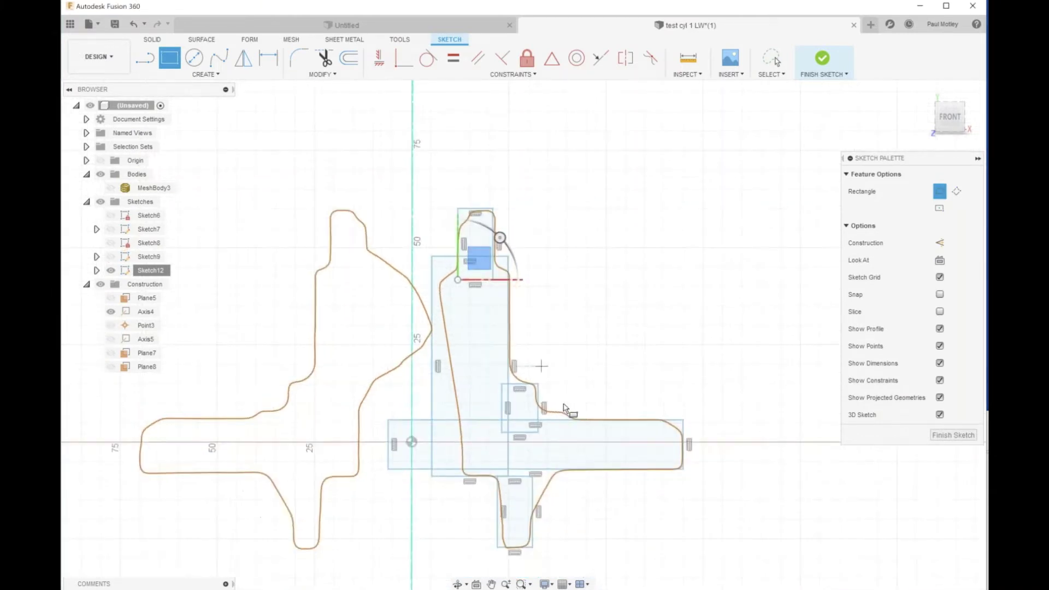
Fit a line to the mesh section's sloped edge between the flange underside and the lower lip.
{"action": "scroll", "coordinate": [322, 167], "scroll_direction": "up", "scroll_amount": 3}
{"action": "left_click", "coordinate": [200, 75]}
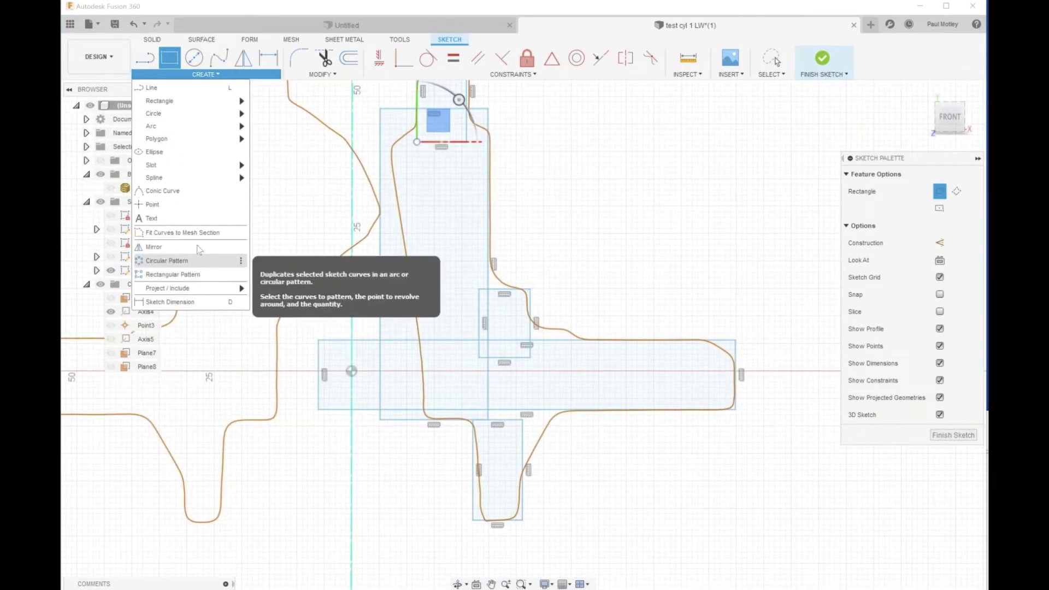
{"action": "left_click", "coordinate": [189, 260]}
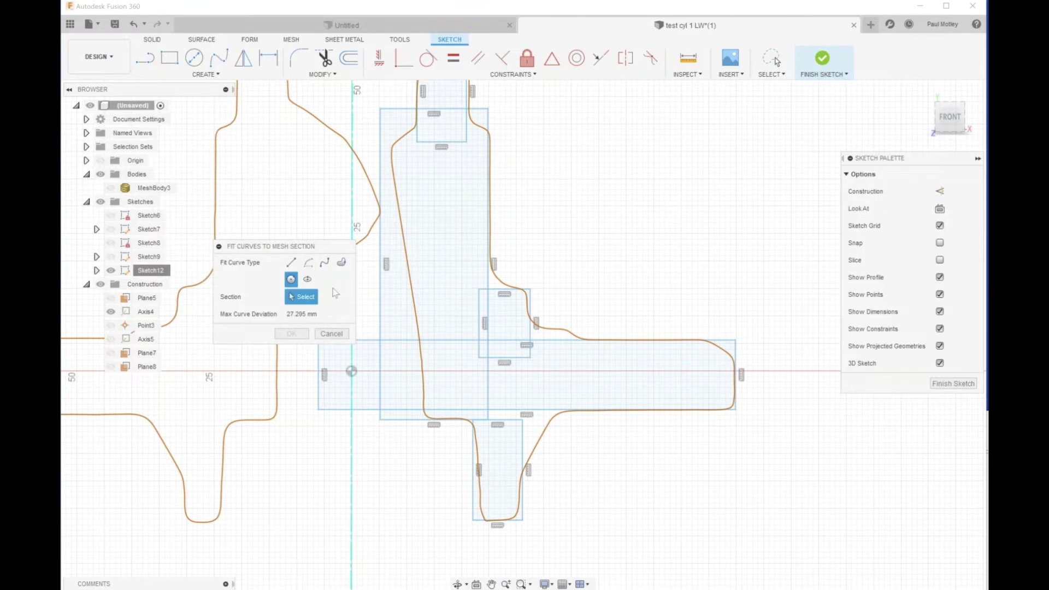
{"action": "left_click", "coordinate": [291, 263]}
{"action": "scroll", "coordinate": [537, 434], "scroll_direction": "up", "scroll_amount": 3}
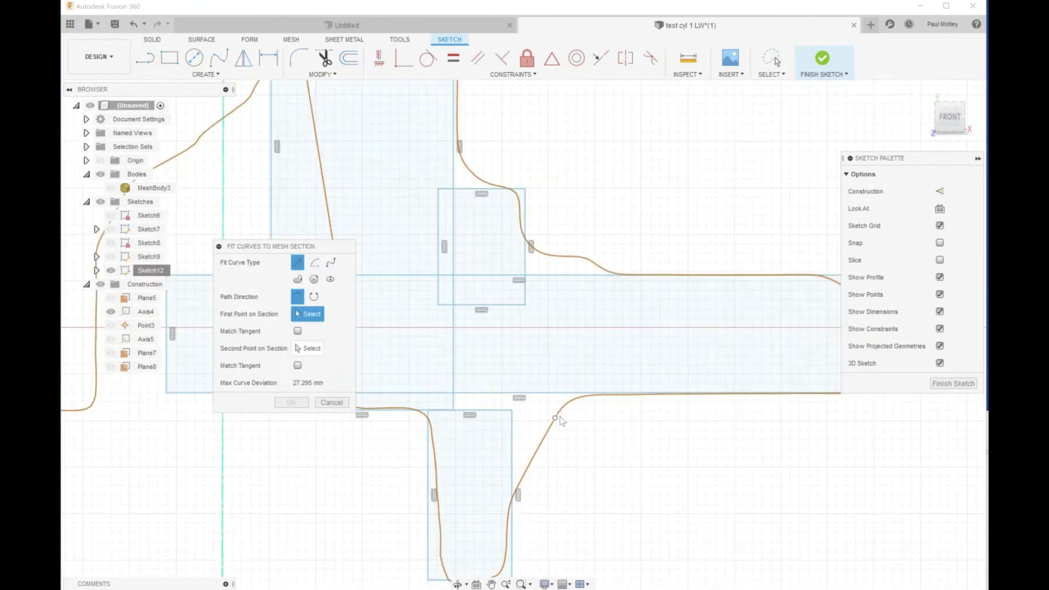
{"action": "left_click", "coordinate": [555, 418]}
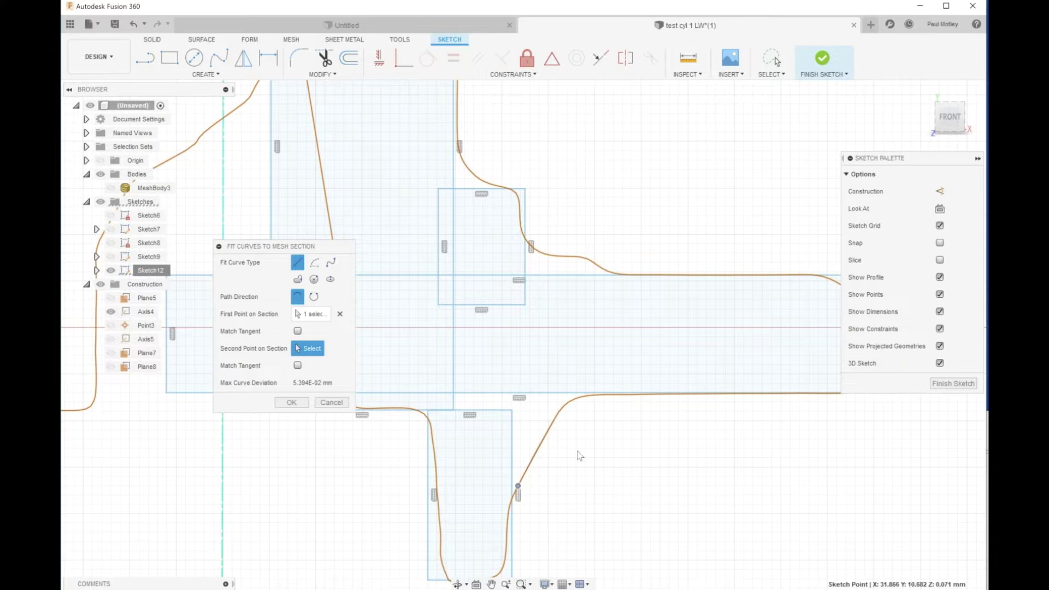
{"action": "left_click", "coordinate": [301, 400]}
Fit a line to the mesh section along the sloped upper outer corner of the flange.
{"action": "scroll", "coordinate": [456, 415], "scroll_direction": "down", "scroll_amount": 3}
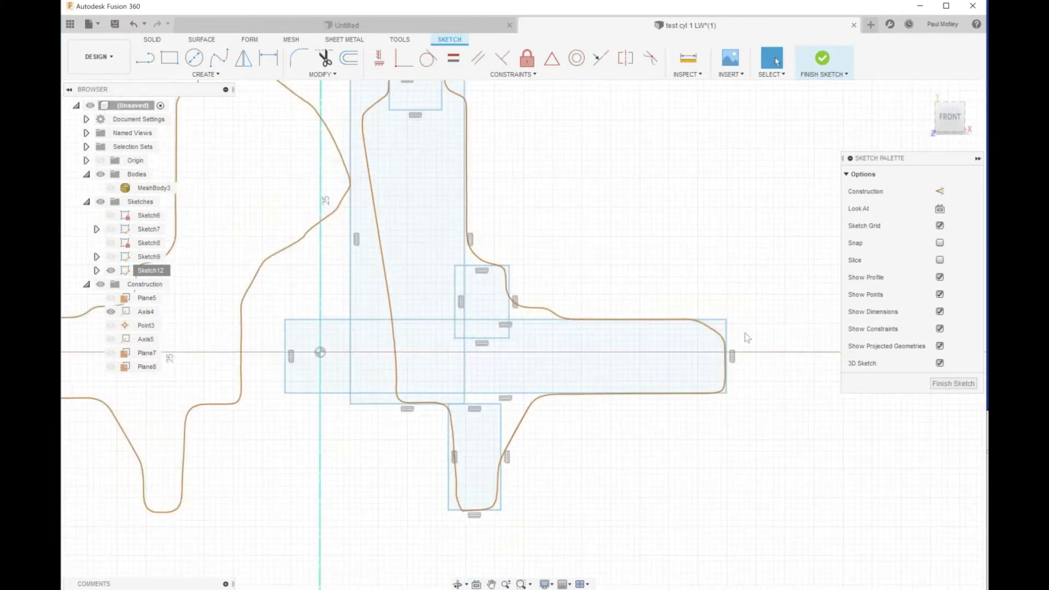
{"action": "scroll", "coordinate": [713, 329], "scroll_direction": "up", "scroll_amount": 5}
{"action": "left_click", "coordinate": [206, 76]}
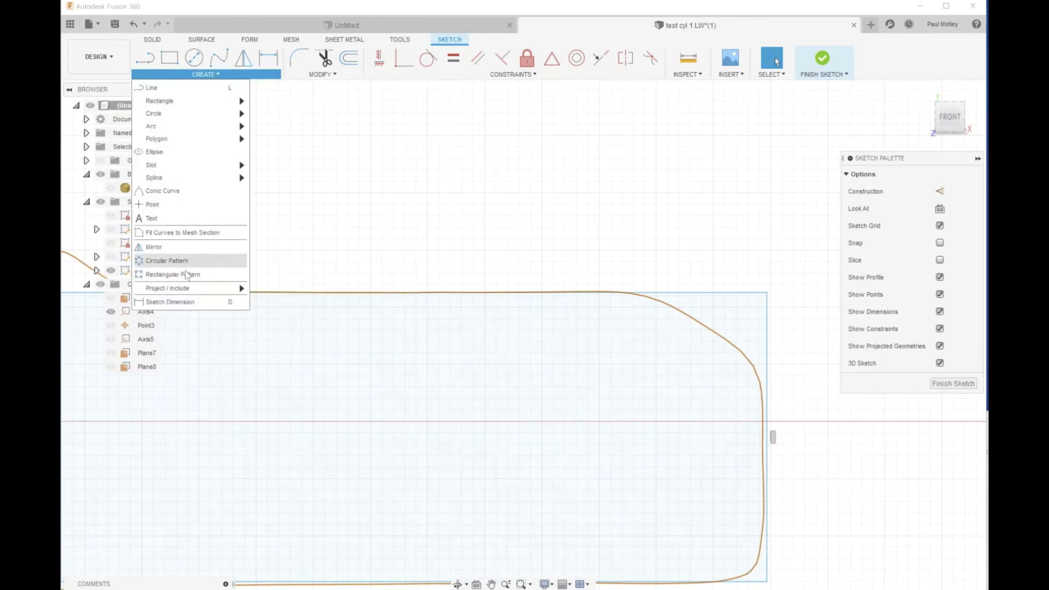
{"action": "left_click", "coordinate": [187, 233]}
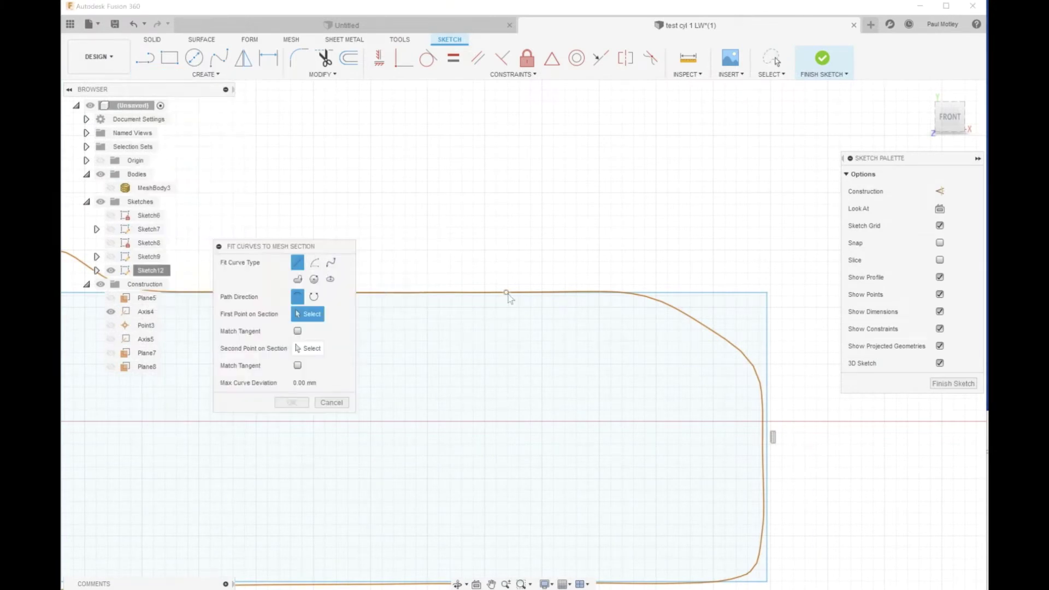
{"action": "left_click", "coordinate": [667, 308]}
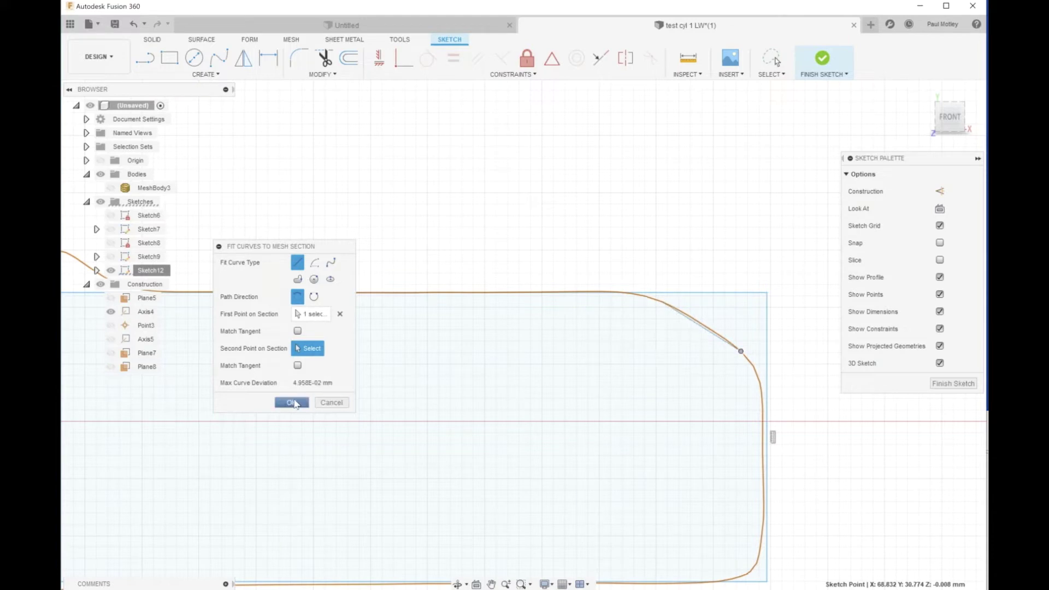
{"action": "left_click", "coordinate": [291, 402]}
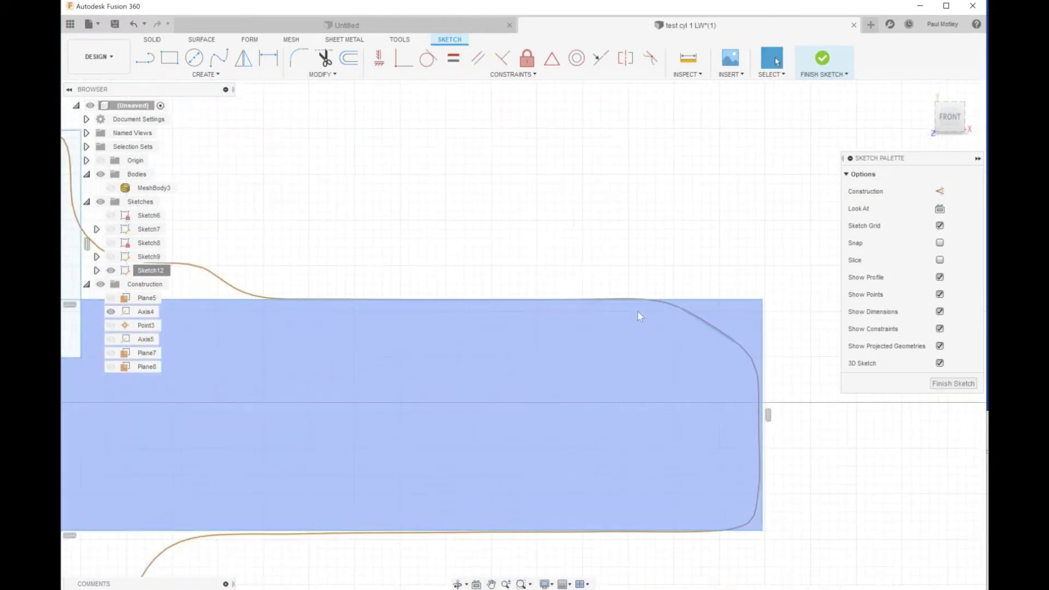
Trim the overlapping edges where the neck and lower lip rectangles cross the hub barrel rectangle.
{"action": "scroll", "coordinate": [637, 312], "scroll_direction": "down", "scroll_amount": 5}
{"action": "scroll", "coordinate": [245, 139], "scroll_direction": "up", "scroll_amount": 2}
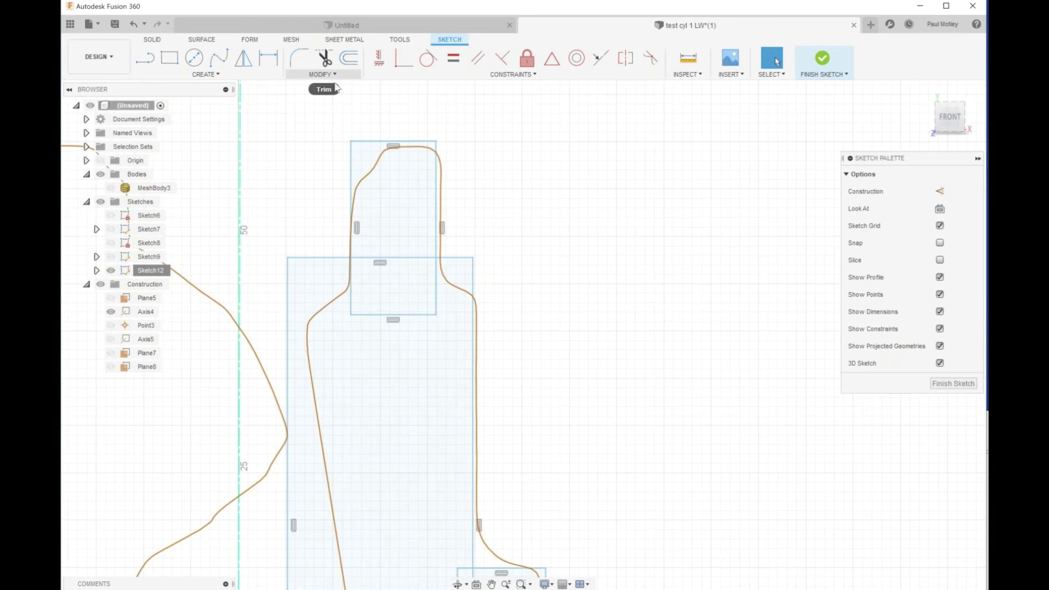
{"action": "left_click", "coordinate": [325, 58]}
{"action": "left_click", "coordinate": [402, 257]}
{"action": "left_click", "coordinate": [416, 314]}
{"action": "scroll", "coordinate": [433, 350], "scroll_direction": "down", "scroll_amount": 5}
{"action": "scroll", "coordinate": [445, 494], "scroll_direction": "up", "scroll_amount": 5}
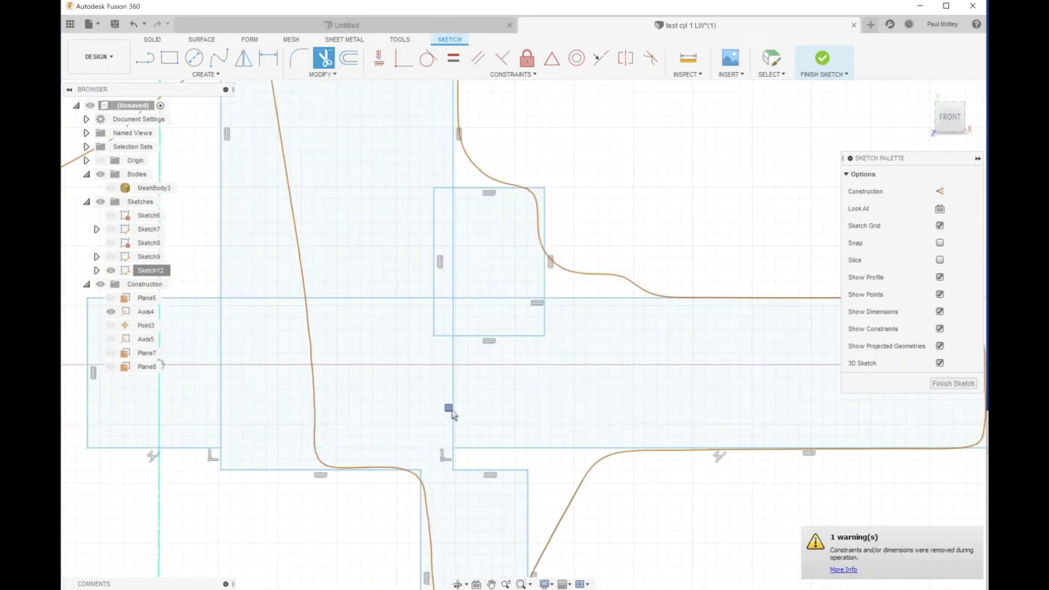
Trim the overlapping edges where the step rectangle crosses the barrel and flange, and the flange rectangle's end beyond the hub's inner side.
{"action": "left_click", "coordinate": [453, 415]}
{"action": "left_click", "coordinate": [457, 310]}
{"action": "left_click", "coordinate": [545, 318]}
{"action": "scroll", "coordinate": [483, 374], "scroll_direction": "down", "scroll_amount": 2}
{"action": "left_click_drag", "start_coordinate": [257, 311], "coordinate": [257, 438]}
{"action": "left_click", "coordinate": [207, 382]}
{"action": "scroll", "coordinate": [310, 382], "scroll_direction": "down", "scroll_amount": 3}
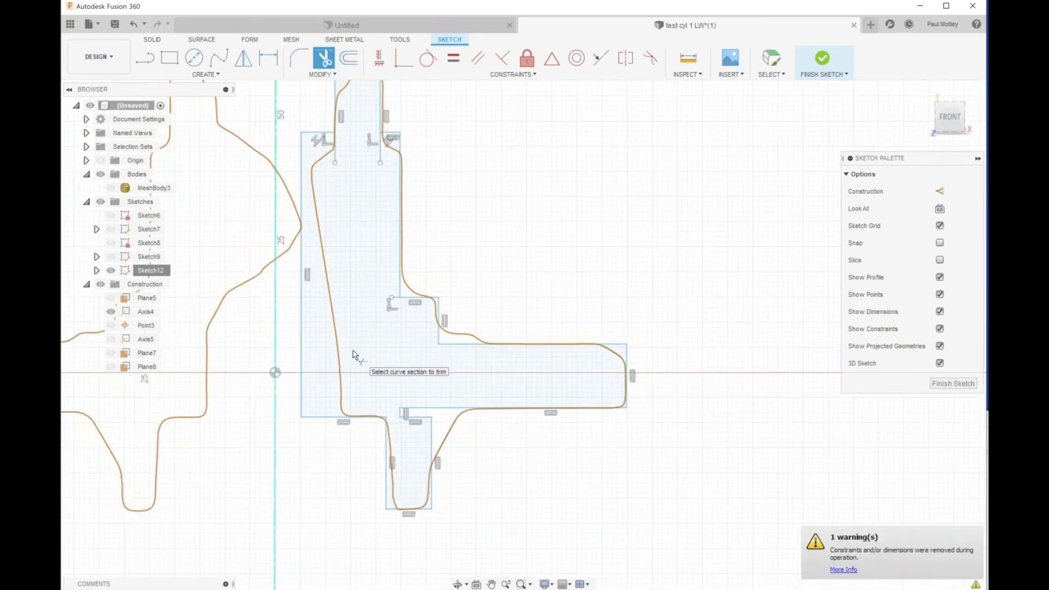
Trim the neck's leftover side ends inside the barrel and the leftover edges where the lower lip meets the flange underside.
{"action": "scroll", "coordinate": [358, 119], "scroll_direction": "up", "scroll_amount": 5}
{"action": "left_click_drag", "start_coordinate": [298, 227], "coordinate": [437, 235]}
{"action": "scroll", "coordinate": [428, 235], "scroll_direction": "down", "scroll_amount": 5}
{"action": "scroll", "coordinate": [470, 524], "scroll_direction": "up", "scroll_amount": 6}
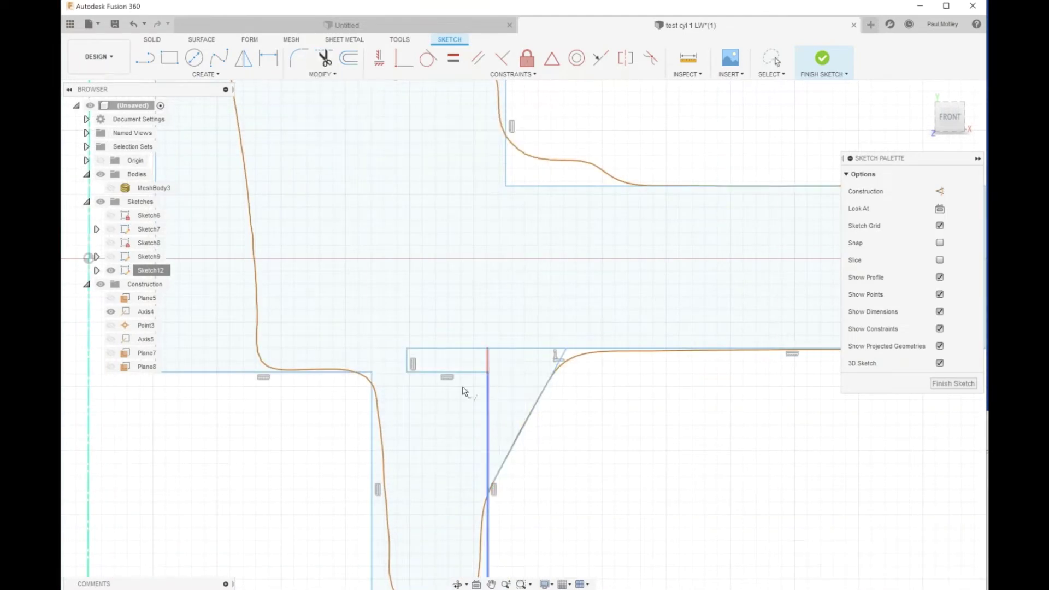
{"action": "left_click_drag", "start_coordinate": [505, 354], "coordinate": [414, 355]}
{"action": "scroll", "coordinate": [415, 355], "scroll_direction": "down", "scroll_amount": 3}
Join the fitted line to the flange's top and outer edges and remove the square upper outer corner beyond it.
{"action": "scroll", "coordinate": [744, 273], "scroll_direction": "up", "scroll_amount": 5}
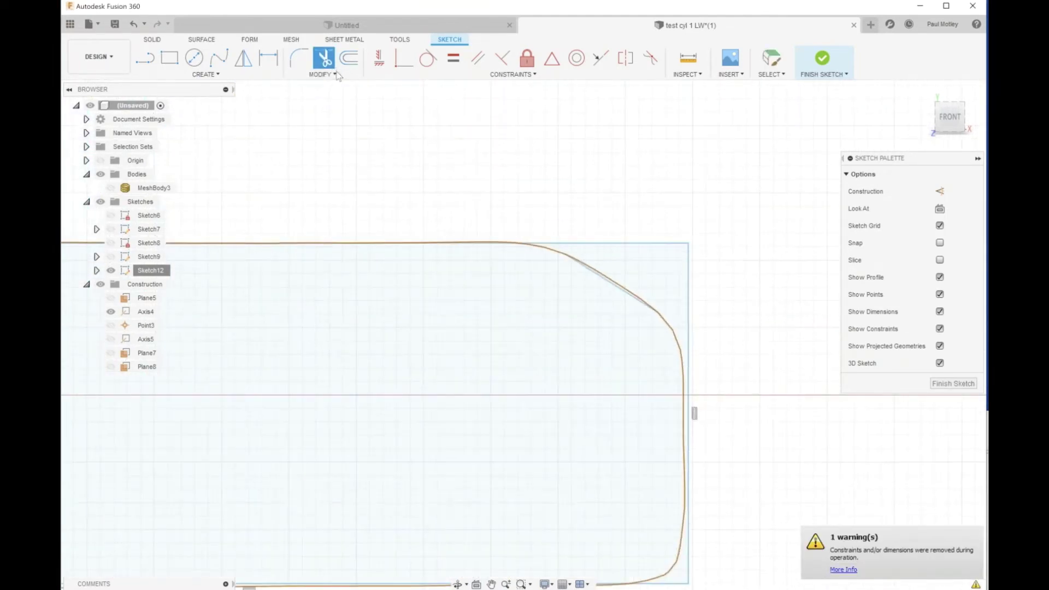
{"action": "left_click", "coordinate": [333, 74]}
{"action": "left_click", "coordinate": [327, 124]}
{"action": "scroll", "coordinate": [370, 265], "scroll_direction": "down", "scroll_amount": 5}
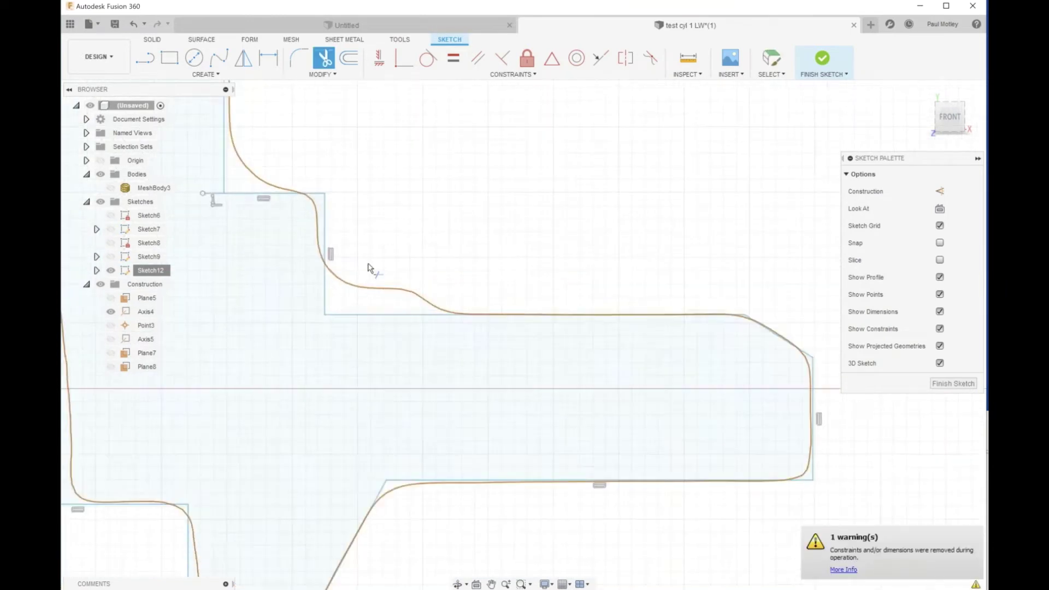
Draw a rectangle over the small ledge above the flange and trim its overlap with the hub profile.
{"action": "scroll", "coordinate": [301, 306], "scroll_direction": "up", "scroll_amount": 5}
{"action": "key", "text": "r"}
{"action": "left_click", "coordinate": [433, 377]}
{"action": "scroll", "coordinate": [361, 361], "scroll_direction": "up", "scroll_amount": 2}
{"action": "key", "text": "t"}
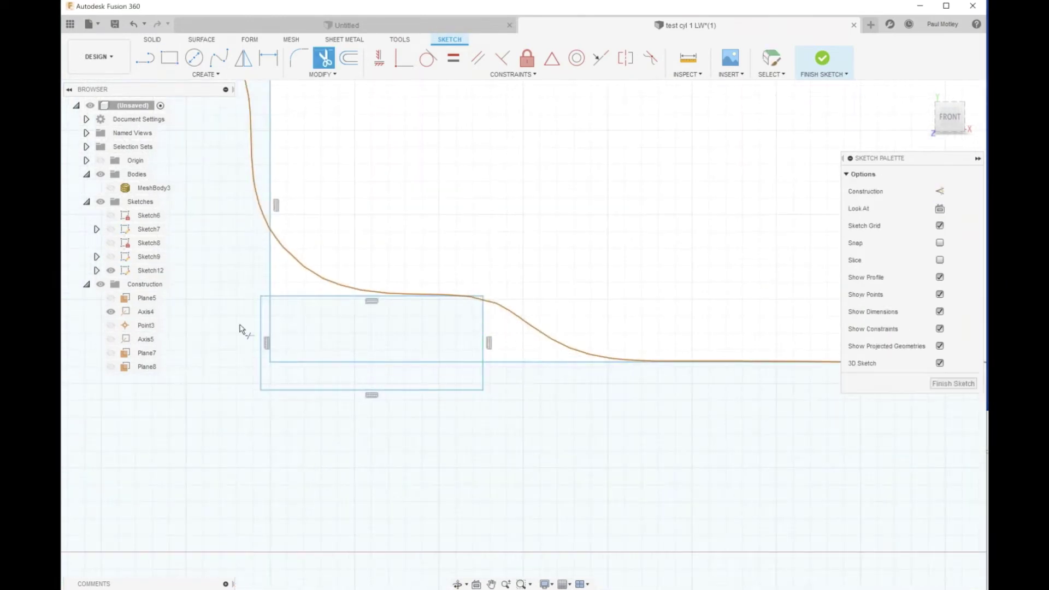
{"action": "left_click_drag", "start_coordinate": [238, 327], "coordinate": [312, 355]}
{"action": "left_click", "coordinate": [269, 328]}
{"action": "scroll", "coordinate": [267, 307], "scroll_direction": "up", "scroll_amount": 4}
Replace the hub barrel's inner side with a straight line from the neck's inner edge down to the barrel's lower edge.
{"action": "scroll", "coordinate": [265, 276], "scroll_direction": "down", "scroll_amount": 5}
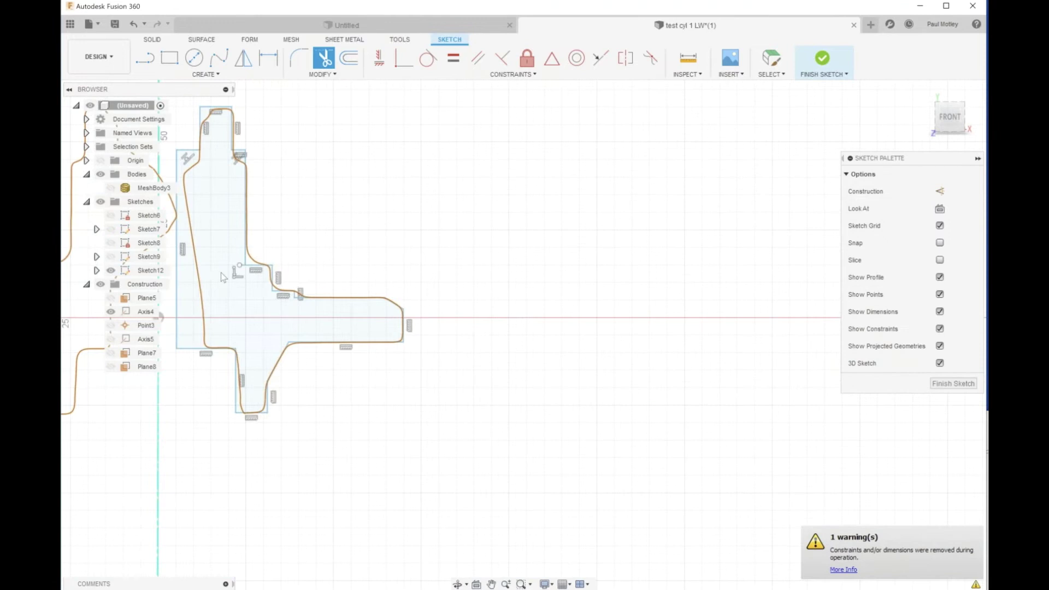
{"action": "scroll", "coordinate": [204, 154], "scroll_direction": "up", "scroll_amount": 4}
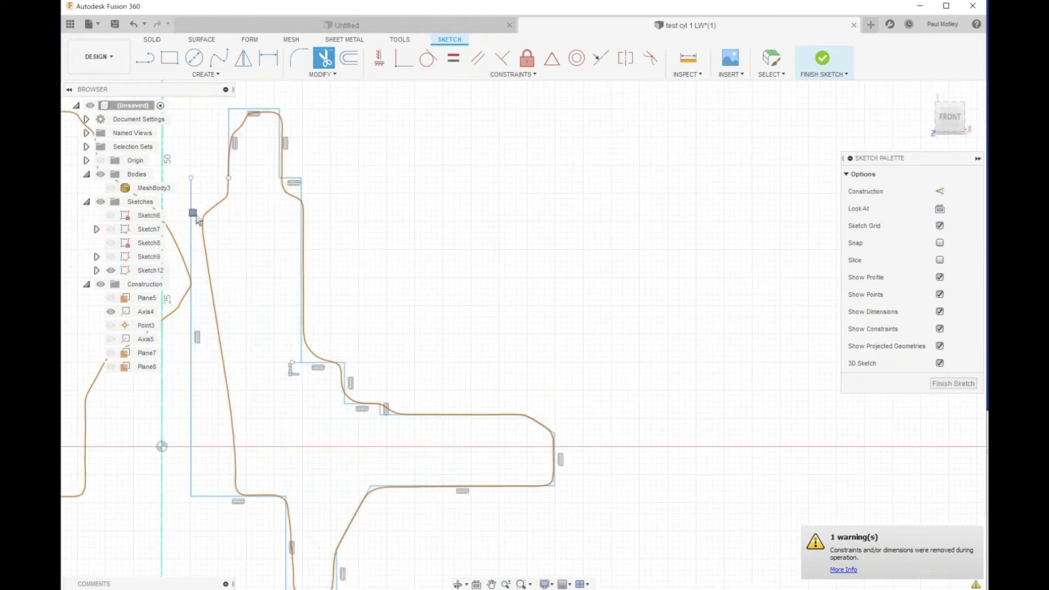
{"action": "right_click_drag", "start_coordinate": [376, 162], "coordinate": [415, 162]}
{"action": "left_click_drag", "start_coordinate": [228, 178], "coordinate": [223, 496]}
{"action": "key", "text": "t"}
{"action": "scroll", "coordinate": [314, 205], "scroll_direction": "down", "scroll_amount": 3}
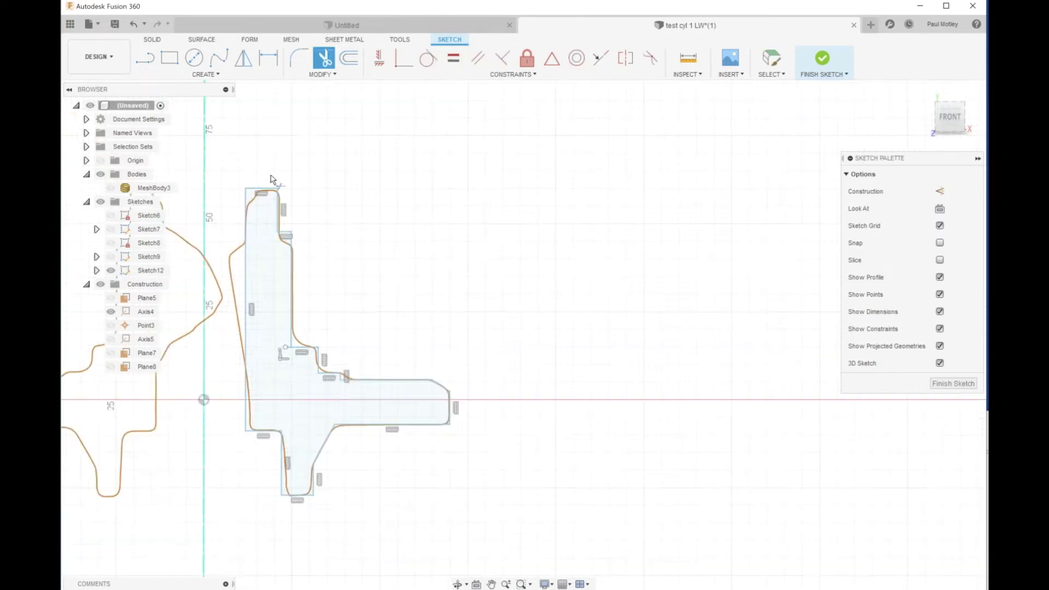
{"action": "scroll", "coordinate": [312, 202], "scroll_direction": "up", "scroll_amount": 6}
{"action": "left_click", "coordinate": [325, 192]}
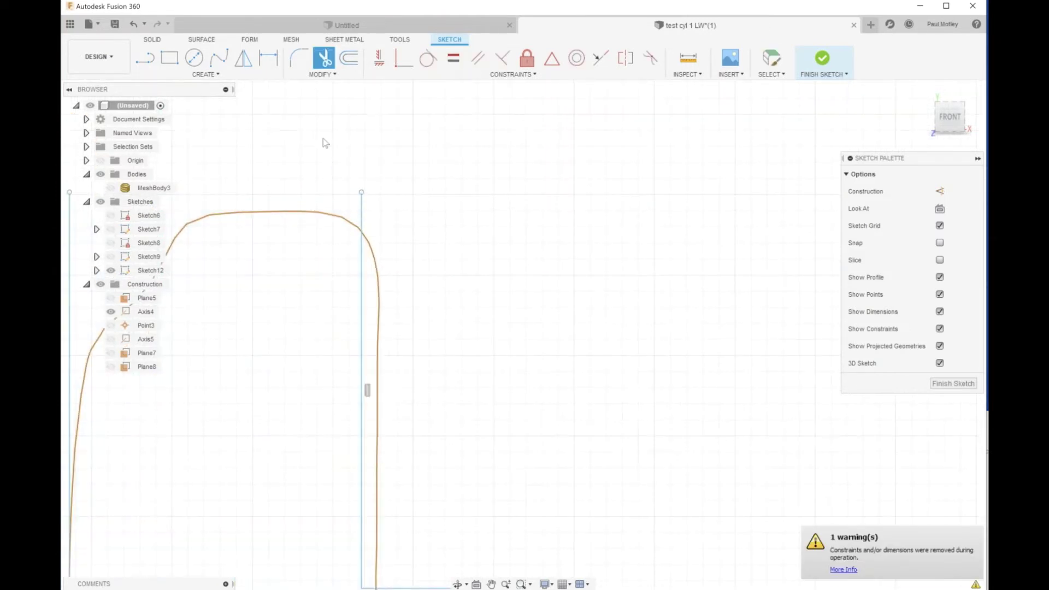
{"action": "right_click_drag", "start_coordinate": [312, 178], "coordinate": [350, 138]}
{"action": "key", "text": "Escape"}
Move the neck's outer side and top edge onto the mesh section curve.
{"action": "scroll", "coordinate": [319, 194], "scroll_direction": "down", "scroll_amount": 1}
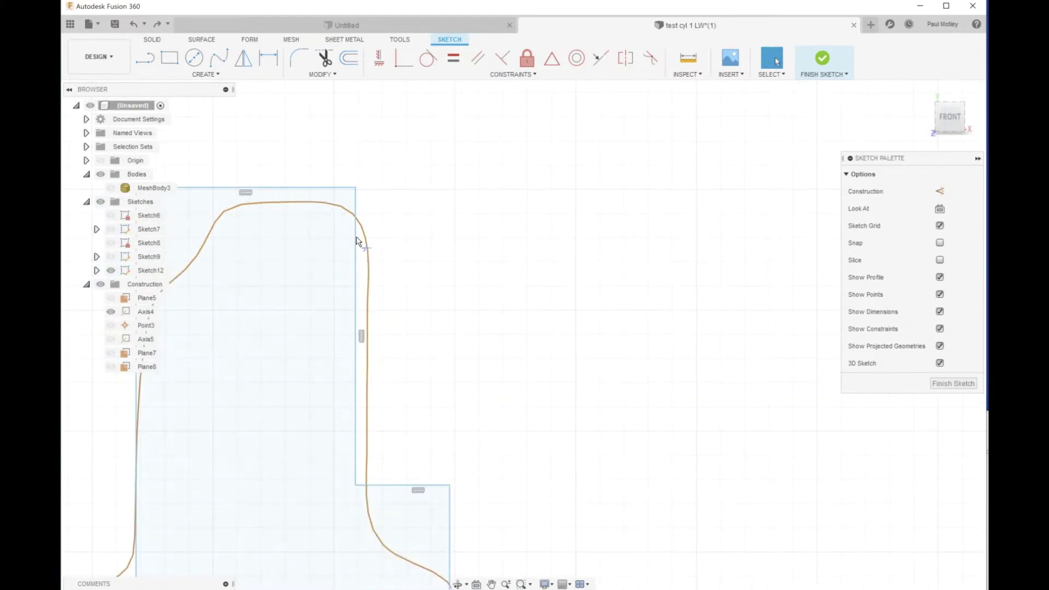
{"action": "left_click_drag", "start_coordinate": [356, 241], "coordinate": [368, 265]}
{"action": "left_click_drag", "start_coordinate": [325, 191], "coordinate": [326, 204]}
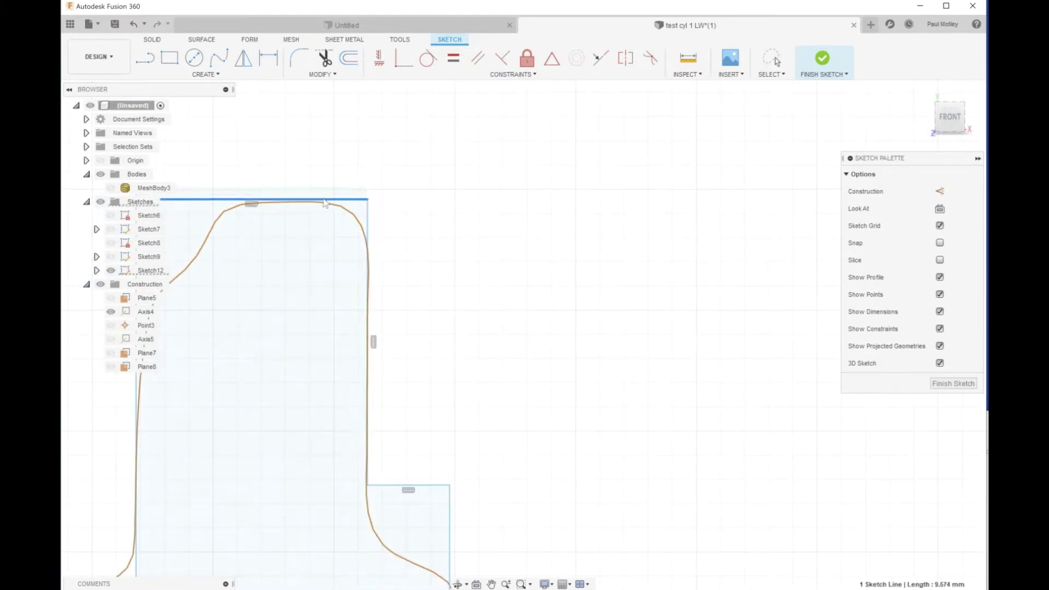
{"action": "scroll", "coordinate": [375, 262], "scroll_direction": "down", "scroll_amount": 3}
Lower the shoulder edge below the neck and shift the barrel's outer side to match the mesh section.
{"action": "scroll", "coordinate": [396, 389], "scroll_direction": "up", "scroll_amount": 3}
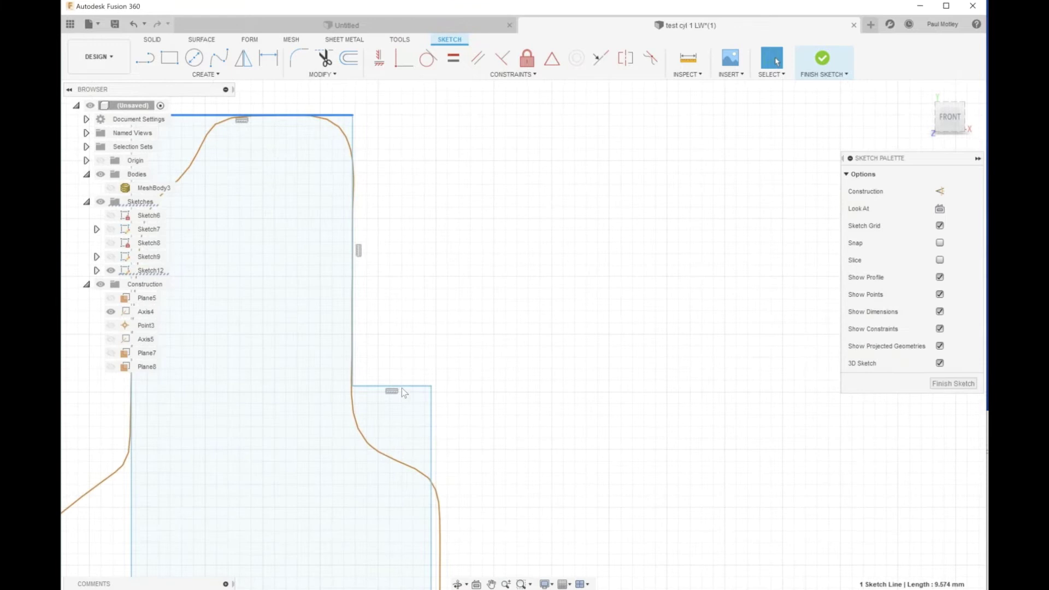
{"action": "scroll", "coordinate": [407, 360], "scroll_direction": "down", "scroll_amount": 3}
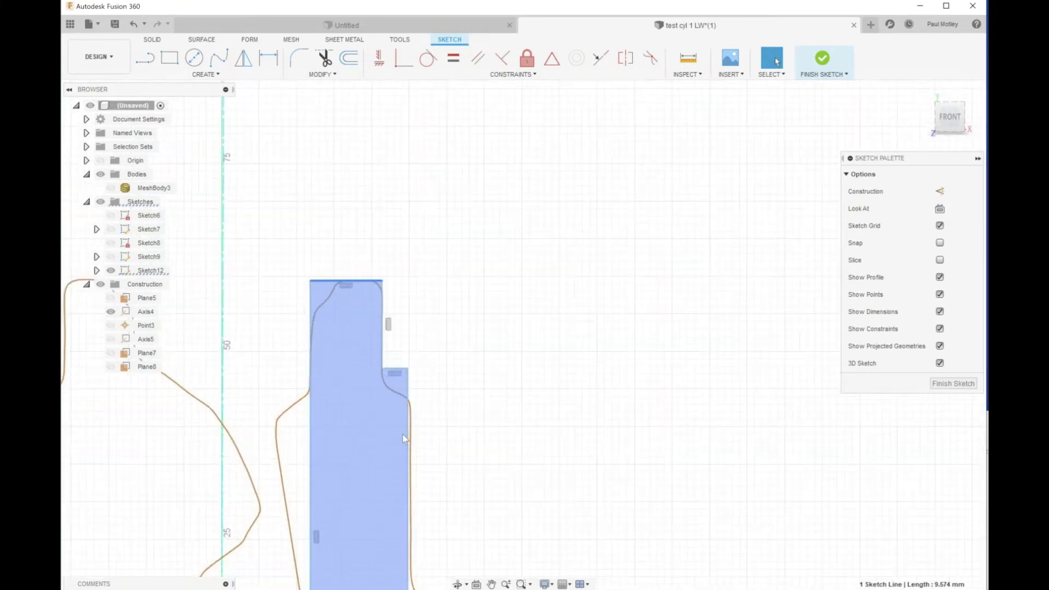
{"action": "scroll", "coordinate": [404, 352], "scroll_direction": "up", "scroll_amount": 3}
{"action": "left_click_drag", "start_coordinate": [398, 315], "coordinate": [412, 413]}
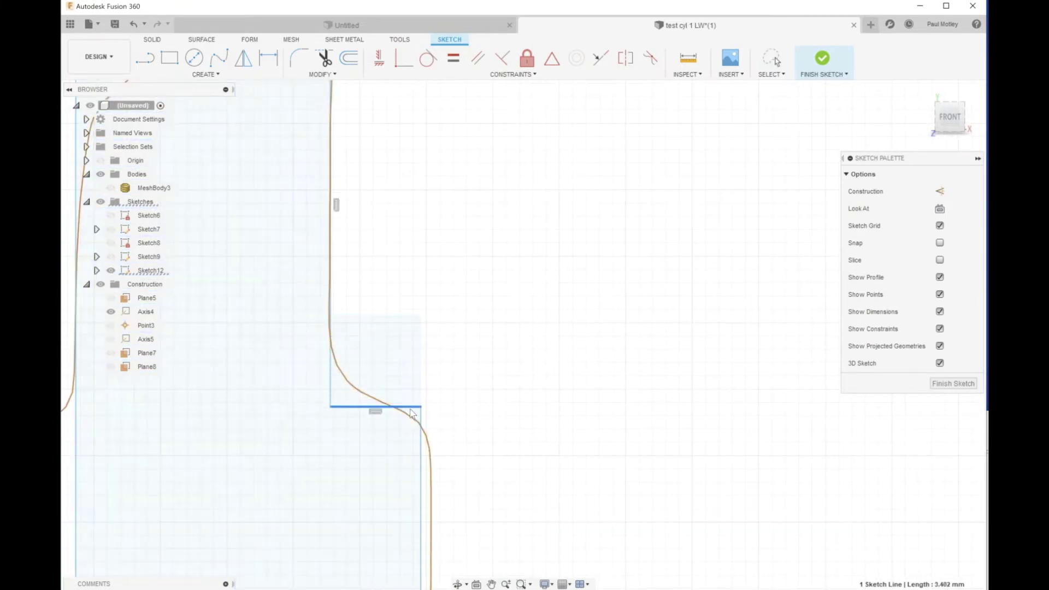
{"action": "scroll", "coordinate": [409, 371], "scroll_direction": "down", "scroll_amount": 3}
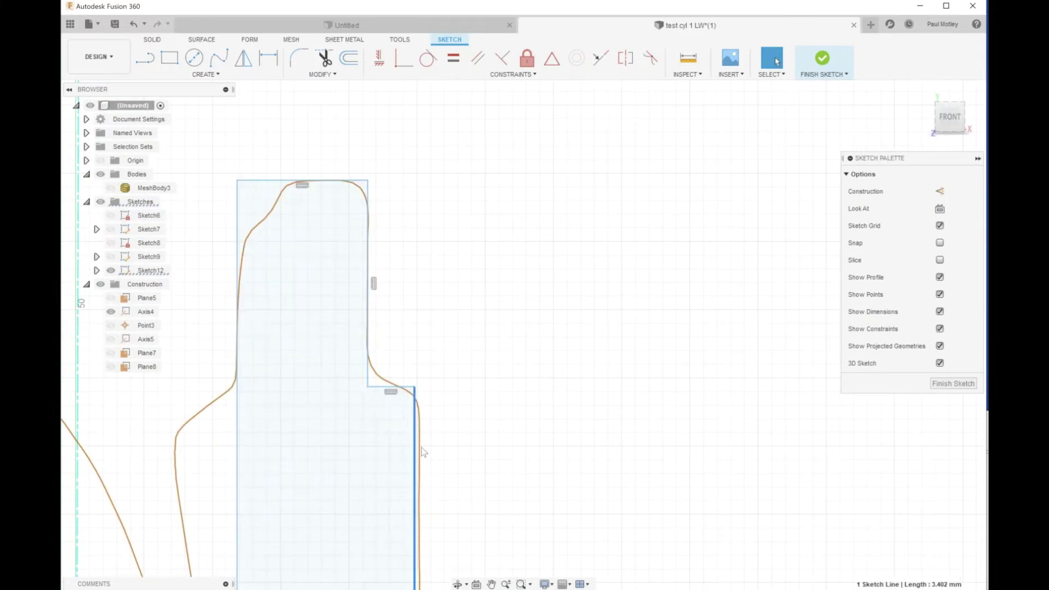
{"action": "scroll", "coordinate": [360, 278], "scroll_direction": "down", "scroll_amount": 3}
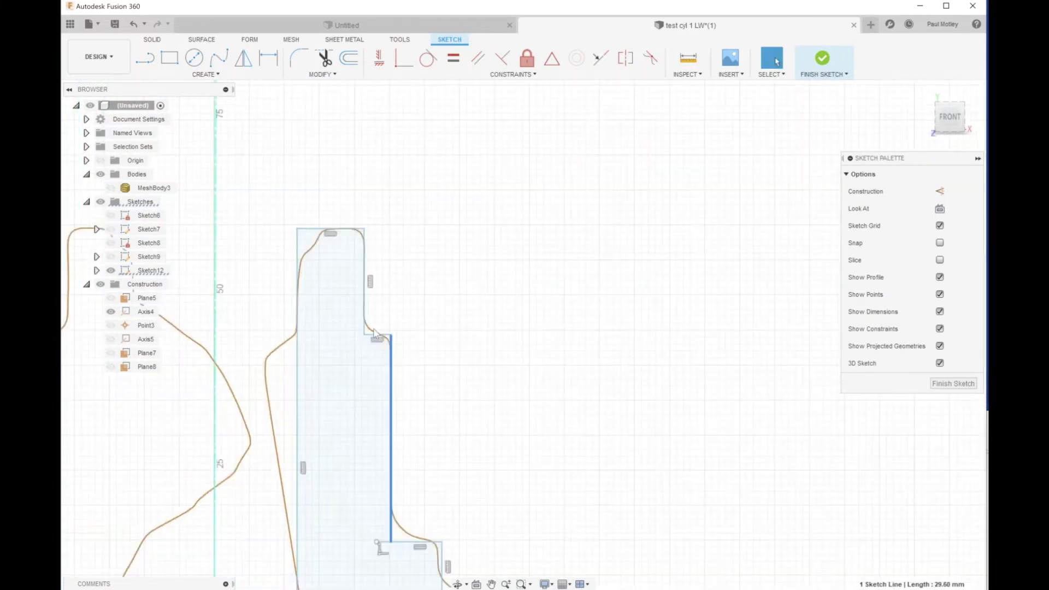
Trim the leftover stub of the step's upper edge that extends inside the hub barrel.
{"action": "scroll", "coordinate": [404, 489], "scroll_direction": "up", "scroll_amount": 2}
{"action": "scroll", "coordinate": [392, 474], "scroll_direction": "up", "scroll_amount": 5}
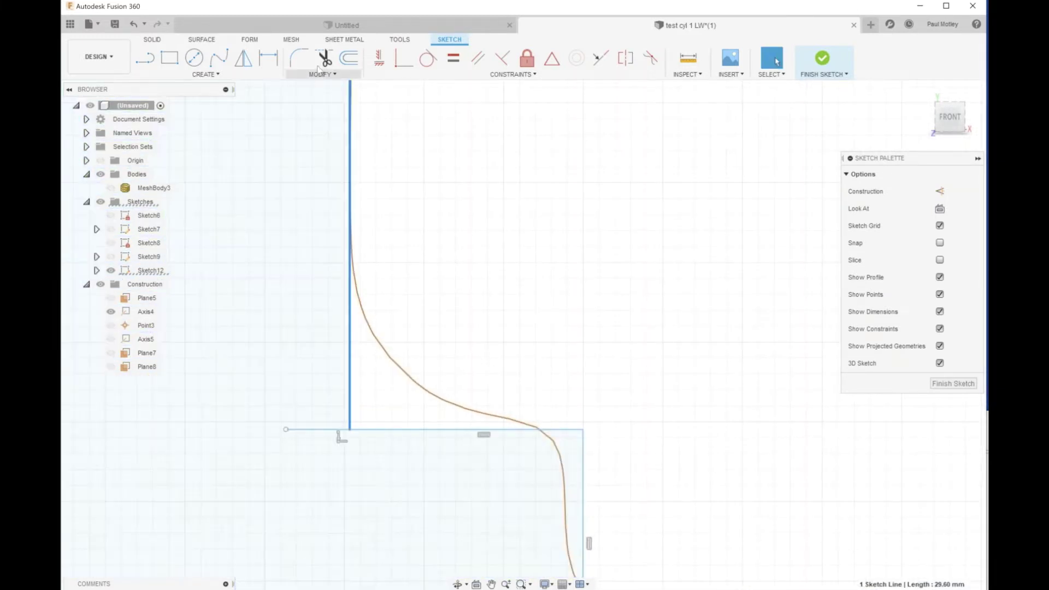
{"action": "left_click", "coordinate": [325, 58]}
{"action": "key", "text": "ctrl+z"}
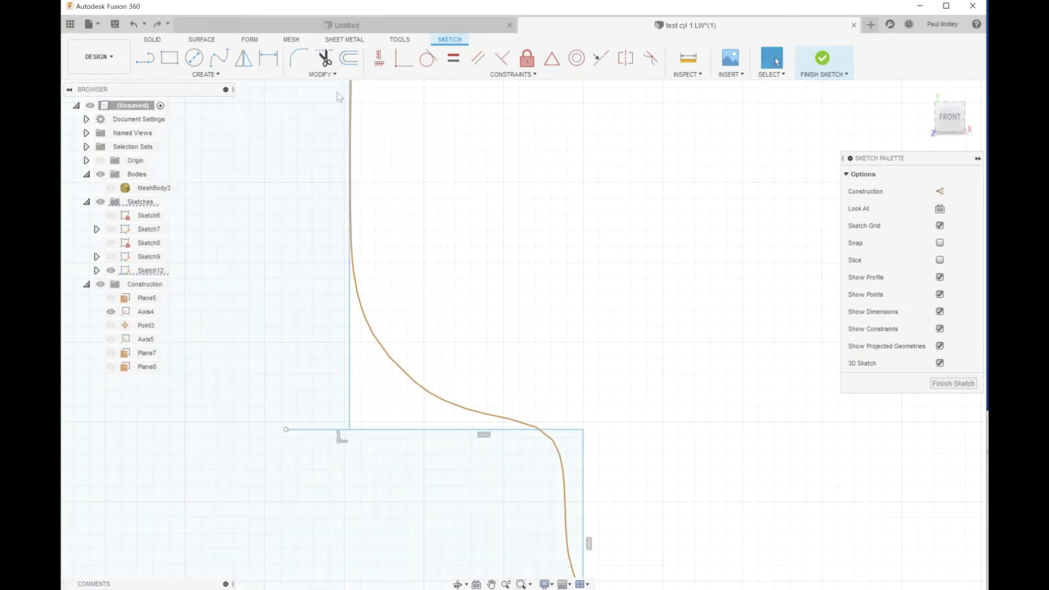
{"action": "left_click", "coordinate": [318, 429]}
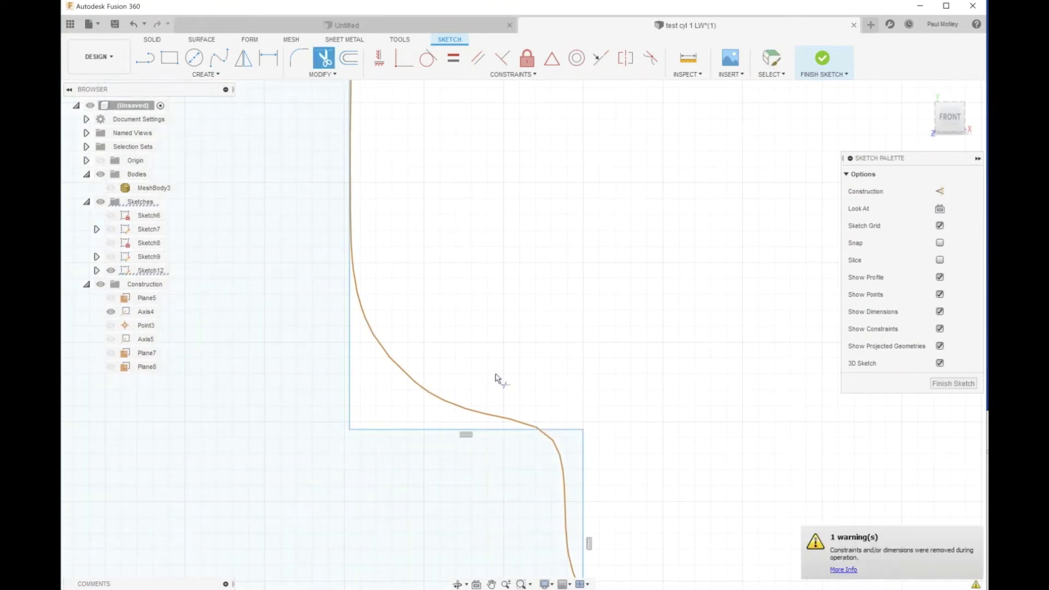
{"action": "scroll", "coordinate": [498, 379], "scroll_direction": "down", "scroll_amount": 10}
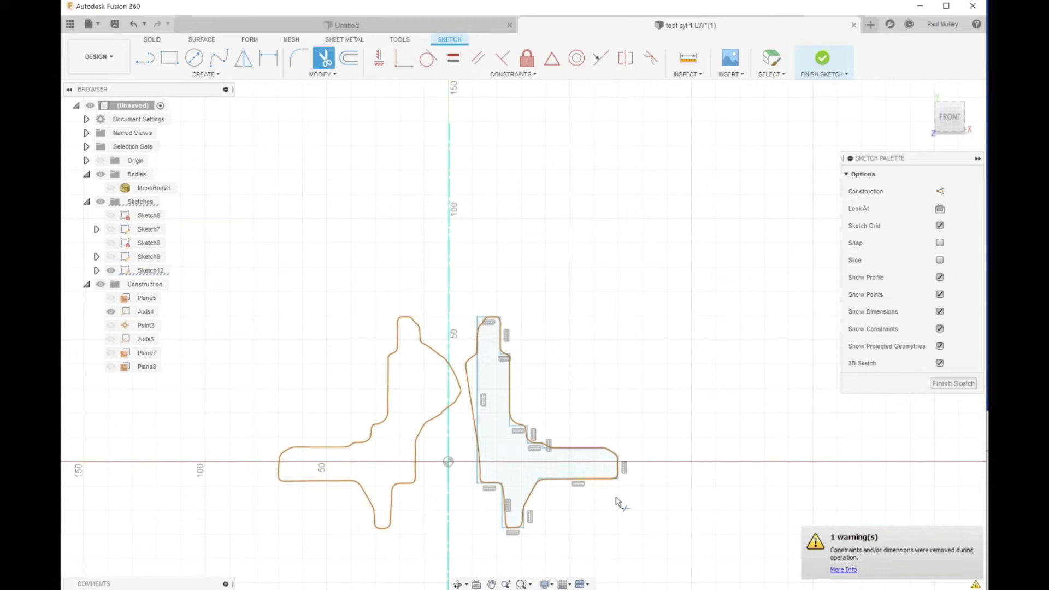
{"action": "scroll", "coordinate": [615, 489], "scroll_direction": "up", "scroll_amount": 8}
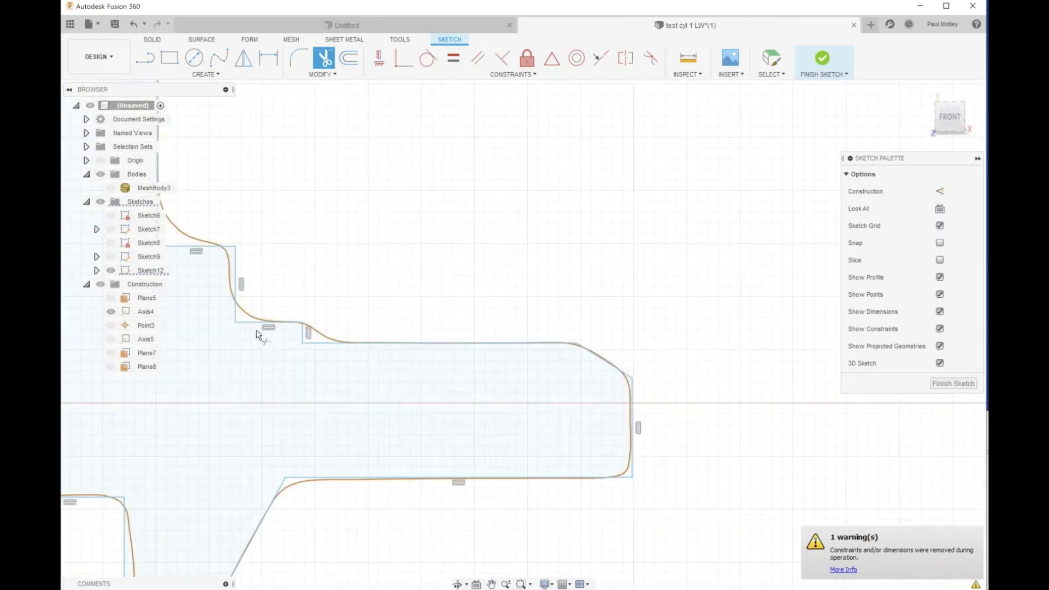
{"action": "scroll", "coordinate": [206, 192], "scroll_direction": "down", "scroll_amount": 5}
{"action": "scroll", "coordinate": [209, 268], "scroll_direction": "up", "scroll_amount": 1}
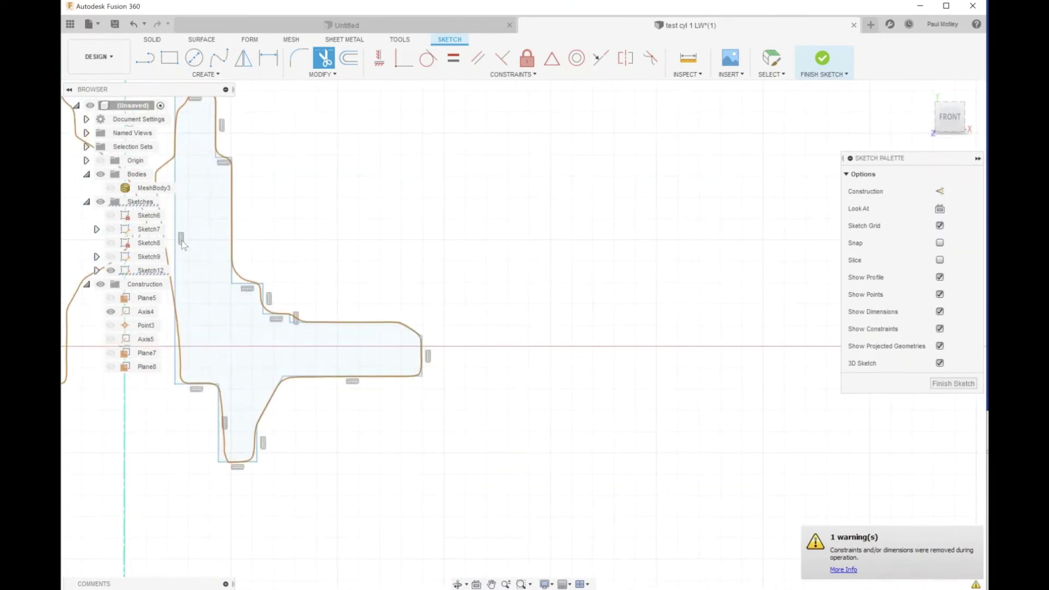
{"action": "left_click", "coordinate": [197, 385]}
{"action": "key", "text": "Escape"}
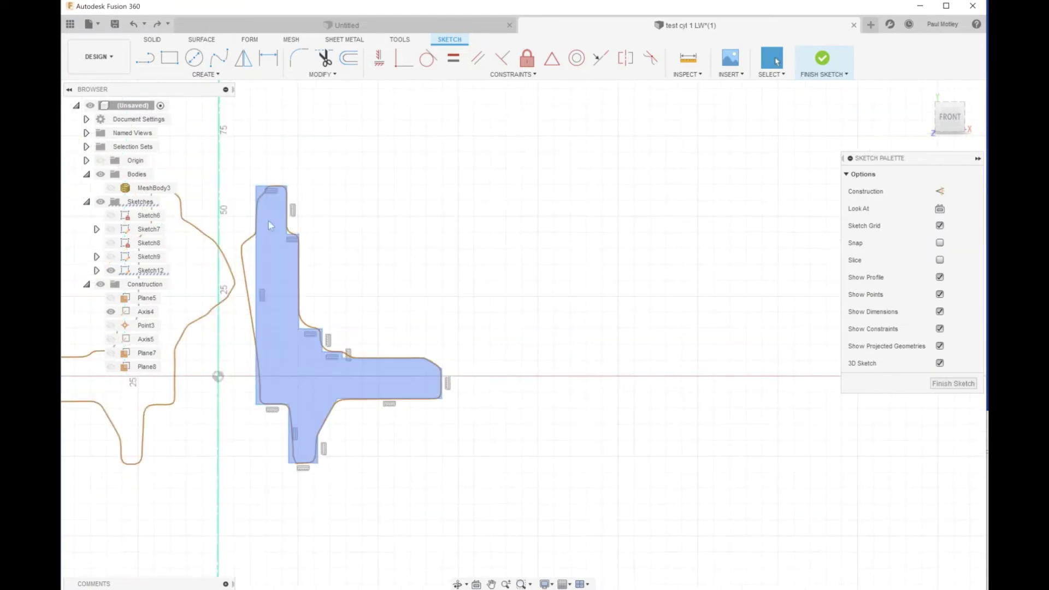
Align the outer vertical edge of the step between barrel and flange with the mesh section.
{"action": "scroll", "coordinate": [318, 310], "scroll_direction": "up", "scroll_amount": 6}
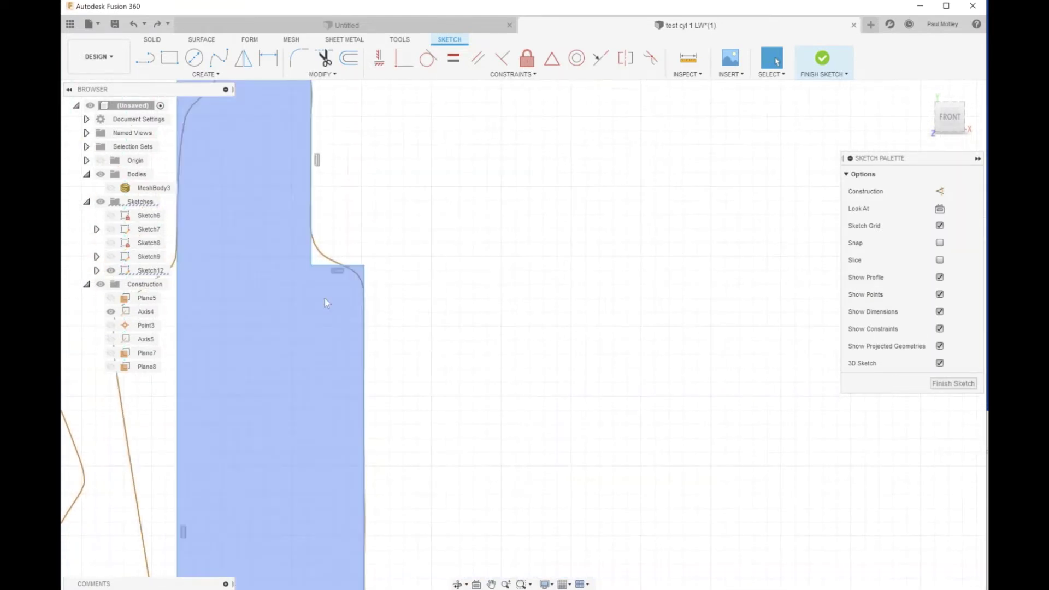
{"action": "scroll", "coordinate": [350, 301], "scroll_direction": "down", "scroll_amount": 4}
{"action": "scroll", "coordinate": [286, 262], "scroll_direction": "up", "scroll_amount": 5}
{"action": "mouse_move", "coordinate": [405, 431]}
{"action": "left_mouse_down"}
{"action": "mouse_move", "coordinate": [382, 430]}
{"action": "mouse_move", "coordinate": [392, 435]}
{"action": "left_mouse_up"}
{"action": "scroll", "coordinate": [386, 444], "scroll_direction": "up", "scroll_amount": 4}
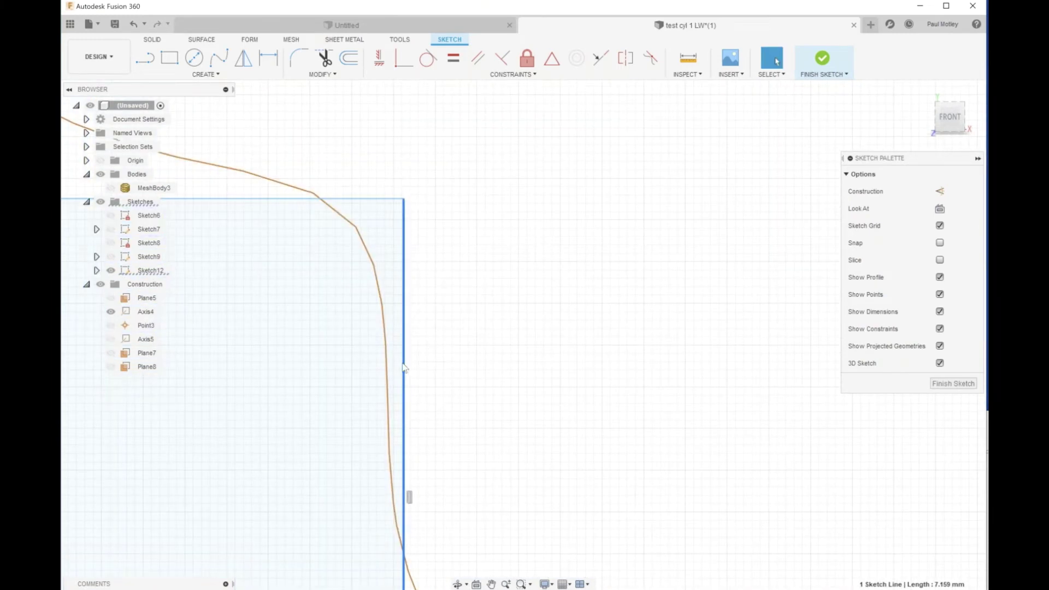
{"action": "left_click_drag", "start_coordinate": [404, 367], "coordinate": [418, 396]}
{"action": "scroll", "coordinate": [383, 393], "scroll_direction": "down", "scroll_amount": 4}
{"action": "scroll", "coordinate": [398, 393], "scroll_direction": "up", "scroll_amount": 4}
{"action": "scroll", "coordinate": [426, 404], "scroll_direction": "down", "scroll_amount": 3}
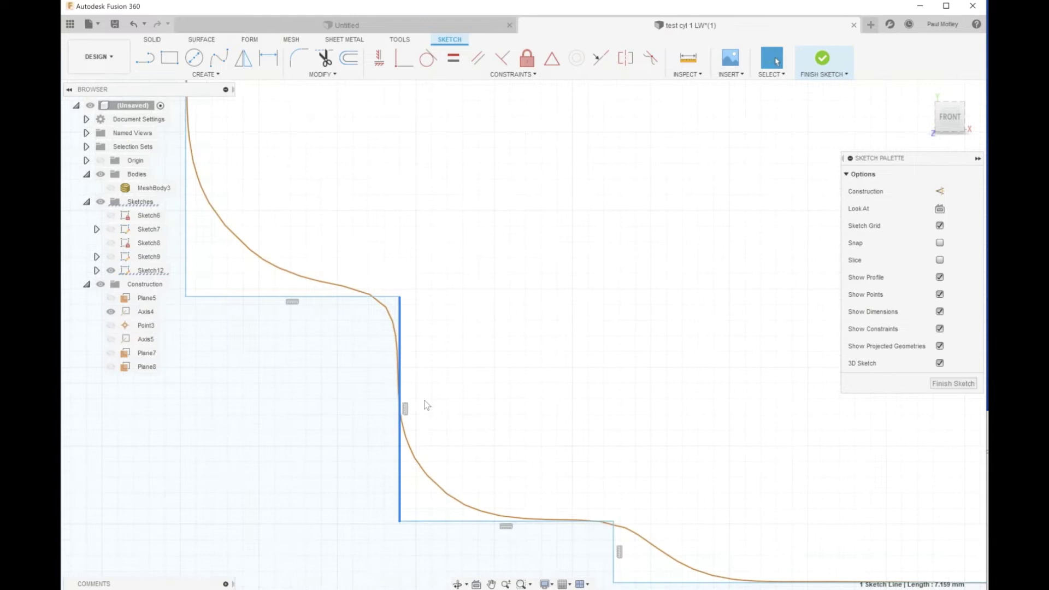
Adjust the short vertical edge of the small ledge above the flange to follow the mesh section.
{"action": "scroll", "coordinate": [576, 559], "scroll_direction": "up", "scroll_amount": 3}
{"action": "left_click_drag", "start_coordinate": [508, 472], "coordinate": [580, 449]}
{"action": "scroll", "coordinate": [502, 413], "scroll_direction": "down", "scroll_amount": 4}
{"action": "scroll", "coordinate": [564, 441], "scroll_direction": "down", "scroll_amount": 4}
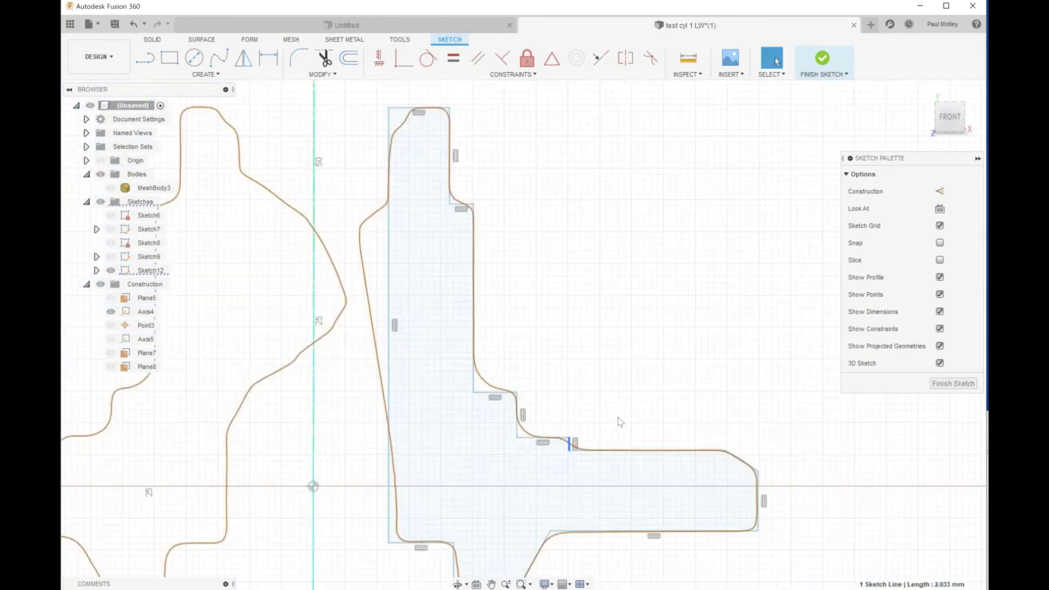
Fine-tune the flange's outer end, sloped upper corner and underside edge against the mesh section.
{"action": "scroll", "coordinate": [782, 512], "scroll_direction": "up", "scroll_amount": 5}
{"action": "left_click_drag", "start_coordinate": [633, 405], "coordinate": [630, 404]}
{"action": "left_click_drag", "start_coordinate": [527, 192], "coordinate": [531, 188]}
{"action": "scroll", "coordinate": [532, 188], "scroll_direction": "down", "scroll_amount": 5}
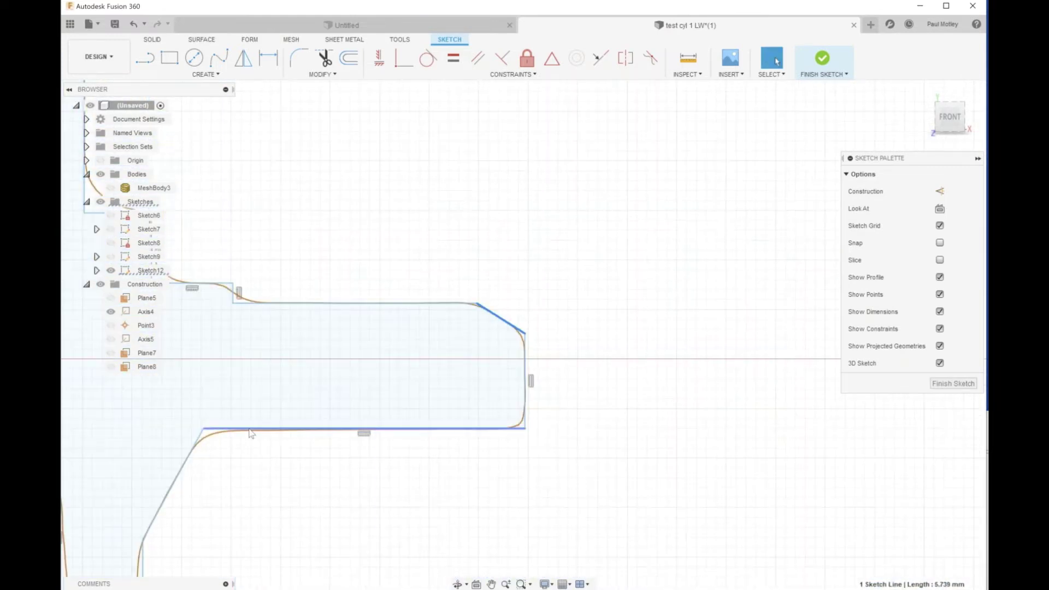
{"action": "scroll", "coordinate": [250, 433], "scroll_direction": "up", "scroll_amount": 3}
{"action": "left_click", "coordinate": [257, 432]}
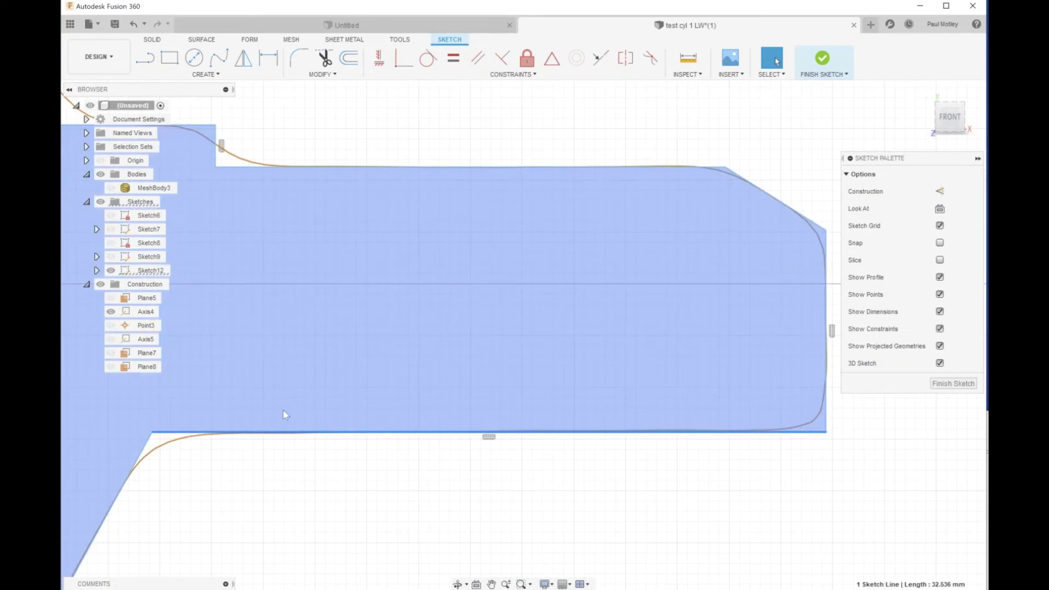
Move the lower lip's inner and outer vertical edges onto the mesh section.
{"action": "scroll", "coordinate": [295, 417], "scroll_direction": "down", "scroll_amount": 4}
{"action": "scroll", "coordinate": [181, 484], "scroll_direction": "up", "scroll_amount": 4}
{"action": "left_click_drag", "start_coordinate": [181, 484], "coordinate": [208, 484]}
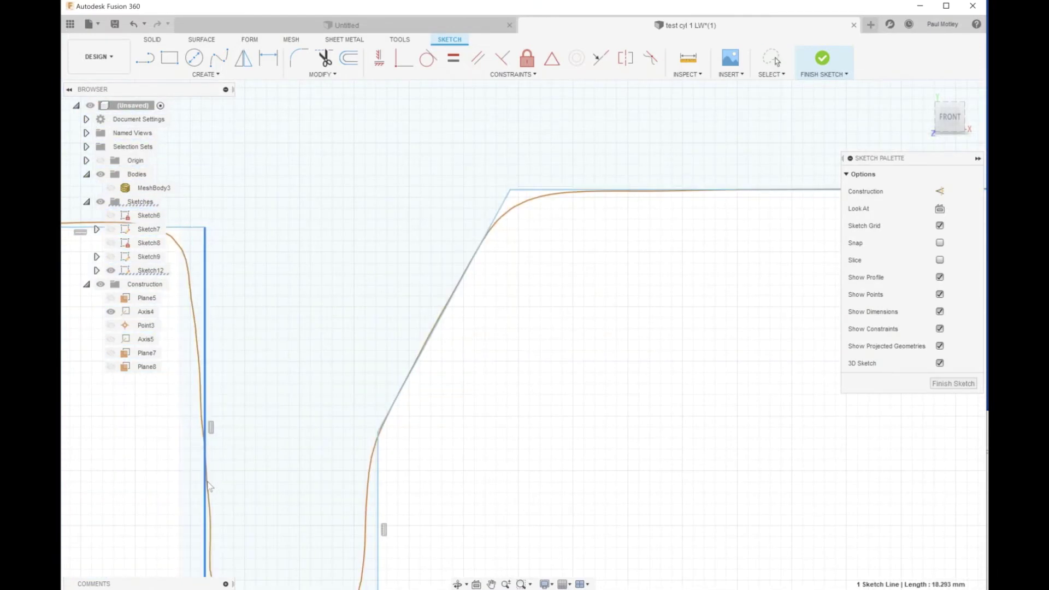
{"action": "scroll", "coordinate": [208, 484], "scroll_direction": "down", "scroll_amount": 3}
{"action": "scroll", "coordinate": [246, 518], "scroll_direction": "up", "scroll_amount": 3}
{"action": "left_click_drag", "start_coordinate": [330, 511], "coordinate": [321, 510]}
{"action": "scroll", "coordinate": [474, 318], "scroll_direction": "down", "scroll_amount": 5}
{"action": "scroll", "coordinate": [463, 175], "scroll_direction": "up", "scroll_amount": 6}
{"action": "left_click_drag", "start_coordinate": [368, 163], "coordinate": [365, 160]}
{"action": "scroll", "coordinate": [339, 166], "scroll_direction": "down", "scroll_amount": 6}
Fillet the corner between the barrel and the step at 5 mm, and the corner between the step and ledge at 4 mm.
{"action": "scroll", "coordinate": [320, 120], "scroll_direction": "up", "scroll_amount": 4}
{"action": "key", "text": "f"}
{"action": "left_click", "coordinate": [307, 298]}
{"action": "key", "text": "Return"}
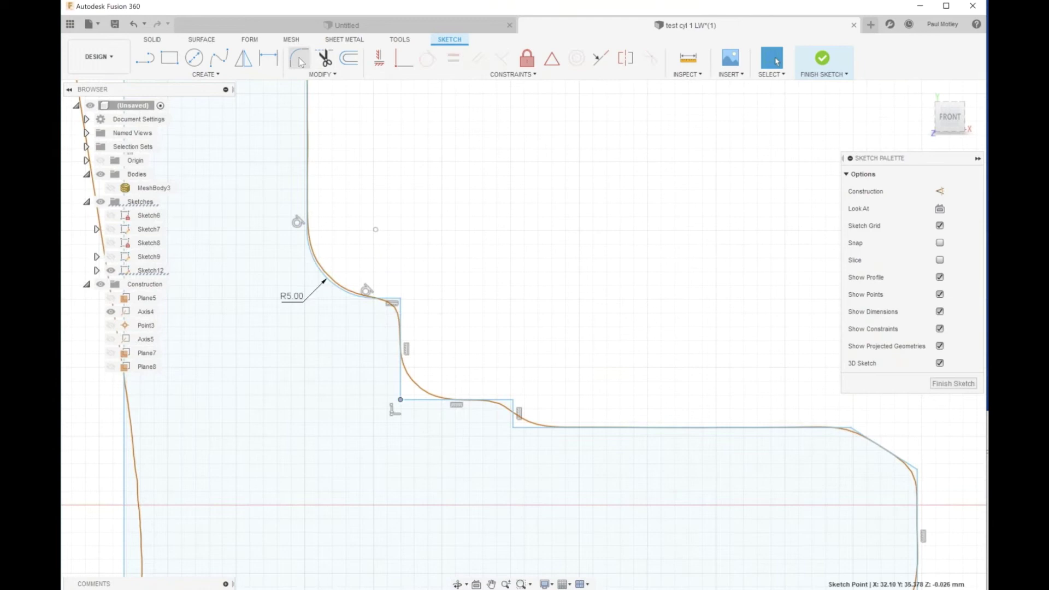
{"action": "left_click", "coordinate": [300, 61]}
{"action": "type", "text": "4"}
{"action": "key", "text": "Return"}
Fillet the corner where the small ledge meets the flange's upper face to match the mesh curve.
{"action": "scroll", "coordinate": [530, 428], "scroll_direction": "up", "scroll_amount": 3}
{"action": "left_click", "coordinate": [492, 426]}
{"action": "left_click", "coordinate": [299, 59]}
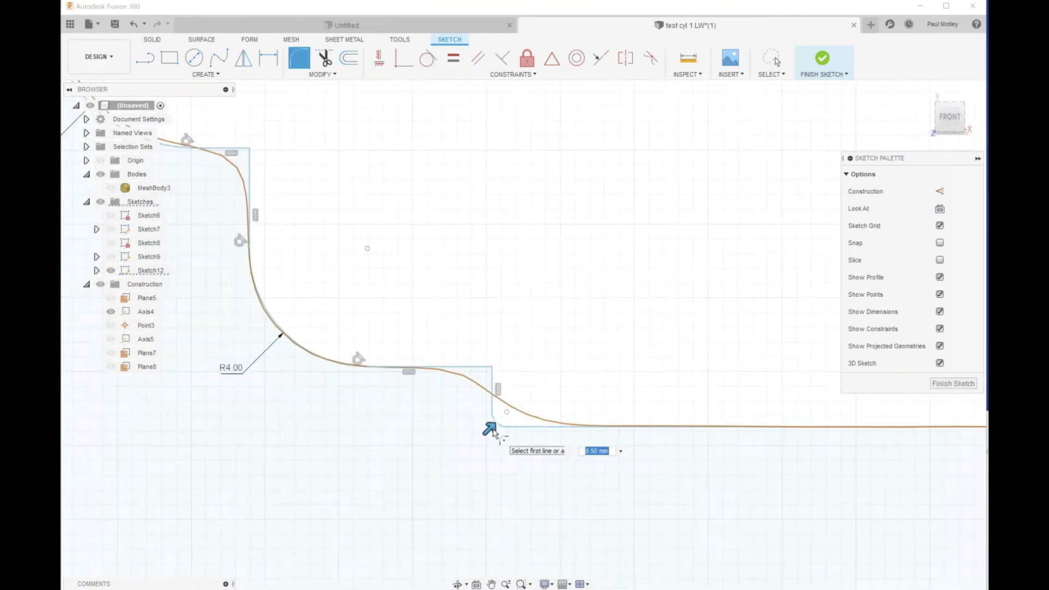
{"action": "left_click", "coordinate": [491, 427]}
{"action": "key", "text": "Return"}
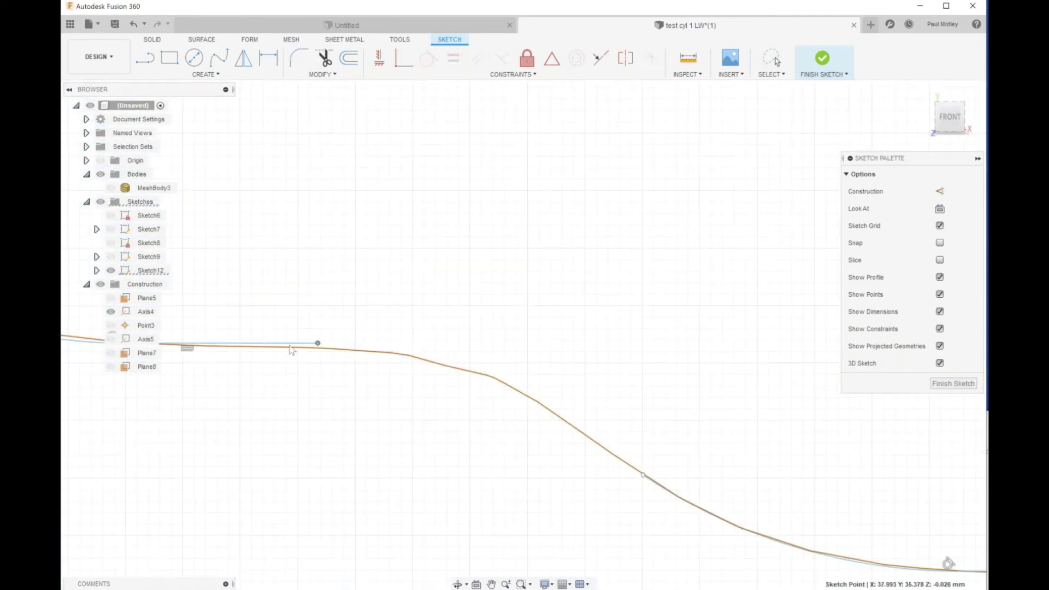
Draw a three-point arc from the end of the ledge's top line to the fillet's upper end, following the mesh curve.
{"action": "left_click", "coordinate": [206, 74]}
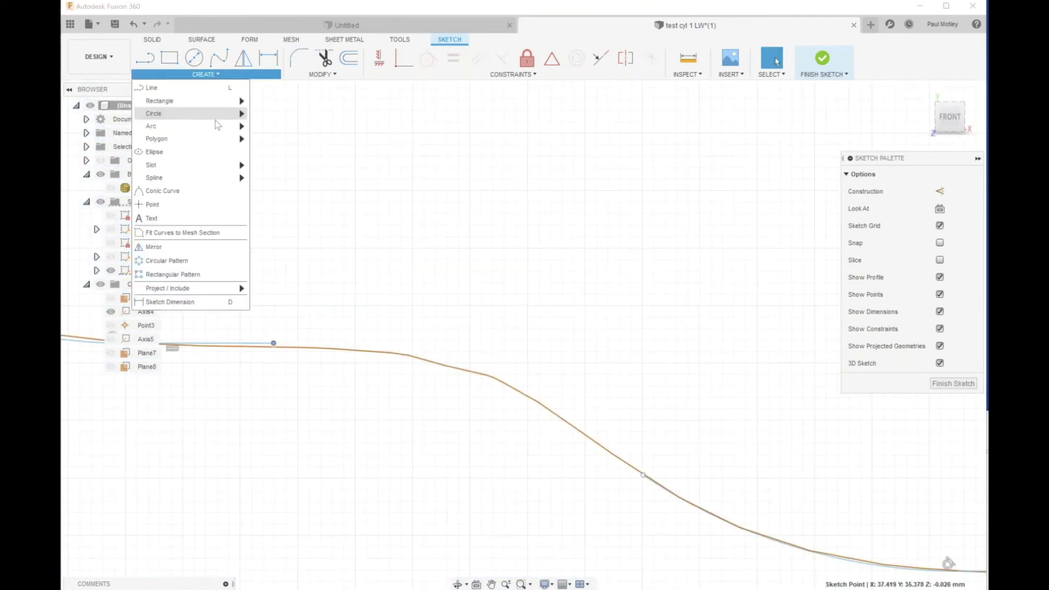
{"action": "left_click", "coordinate": [273, 123]}
{"action": "left_click", "coordinate": [273, 343]}
{"action": "left_click", "coordinate": [642, 474]}
{"action": "left_click", "coordinate": [503, 382]}
{"action": "left_click", "coordinate": [332, 306]}
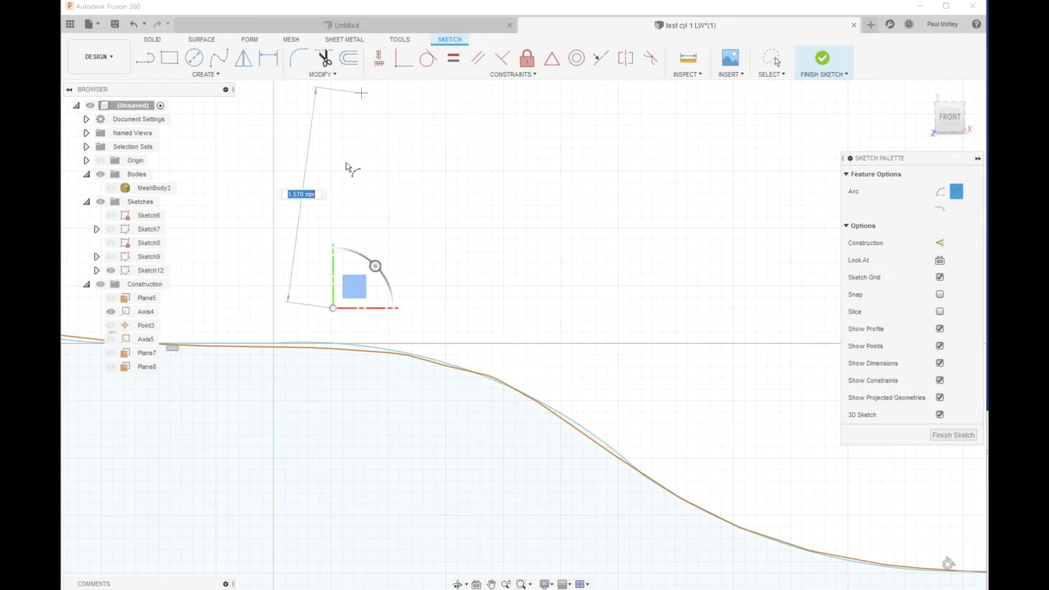
Constrain the three-point arc tangent to the ledge's top line and to the fillet leading into the flange.
{"action": "left_click", "coordinate": [428, 58]}
{"action": "left_click", "coordinate": [256, 343]}
{"action": "left_click", "coordinate": [371, 346]}
{"action": "left_click", "coordinate": [574, 421]}
{"action": "left_click", "coordinate": [672, 493]}
{"action": "scroll", "coordinate": [617, 431], "scroll_direction": "down", "scroll_amount": 8}
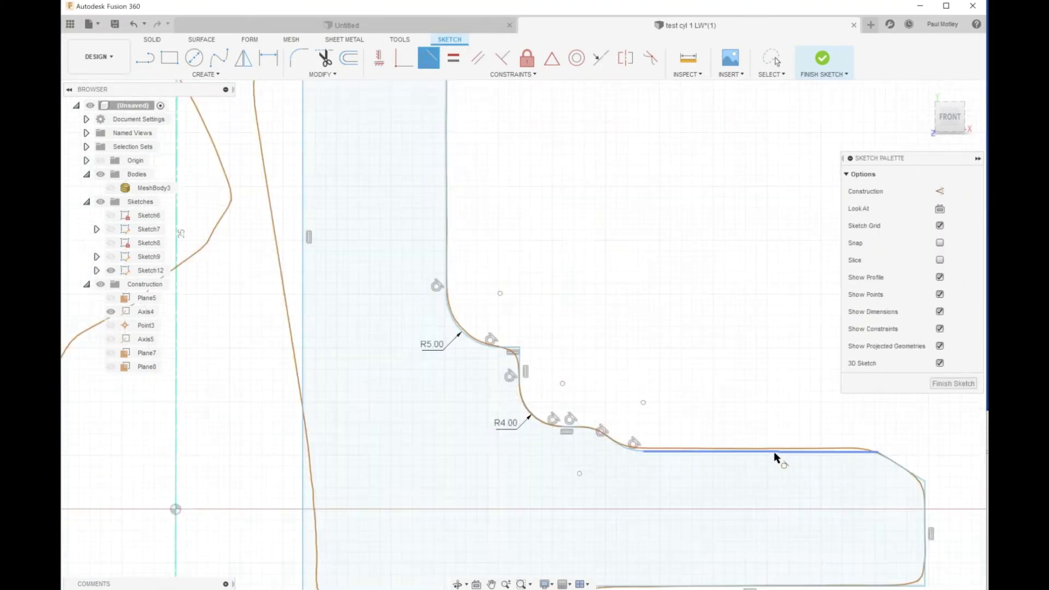
Move the flange's upper line up onto the mesh section.
{"action": "scroll", "coordinate": [773, 451], "scroll_direction": "up", "scroll_amount": 5}
{"action": "right_click", "coordinate": [457, 187]}
{"action": "left_click", "coordinate": [496, 185]}
{"action": "left_click_drag", "start_coordinate": [498, 440], "coordinate": [498, 426]}
{"action": "scroll", "coordinate": [498, 430], "scroll_direction": "down", "scroll_amount": 5}
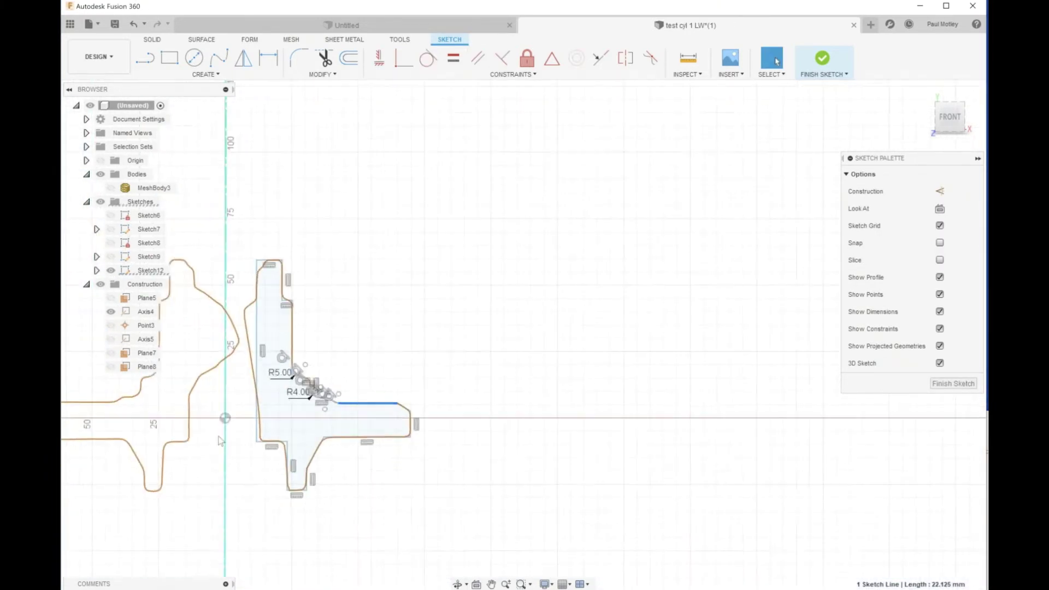
Remove the vertical constraint from the lower lip's inner edge and slant the edge to follow the mesh section.
{"action": "scroll", "coordinate": [390, 432], "scroll_direction": "up", "scroll_amount": 5}
{"action": "left_click", "coordinate": [412, 548]}
{"action": "key", "text": "Delete"}
{"action": "left_click_drag", "start_coordinate": [406, 416], "coordinate": [387, 417]}
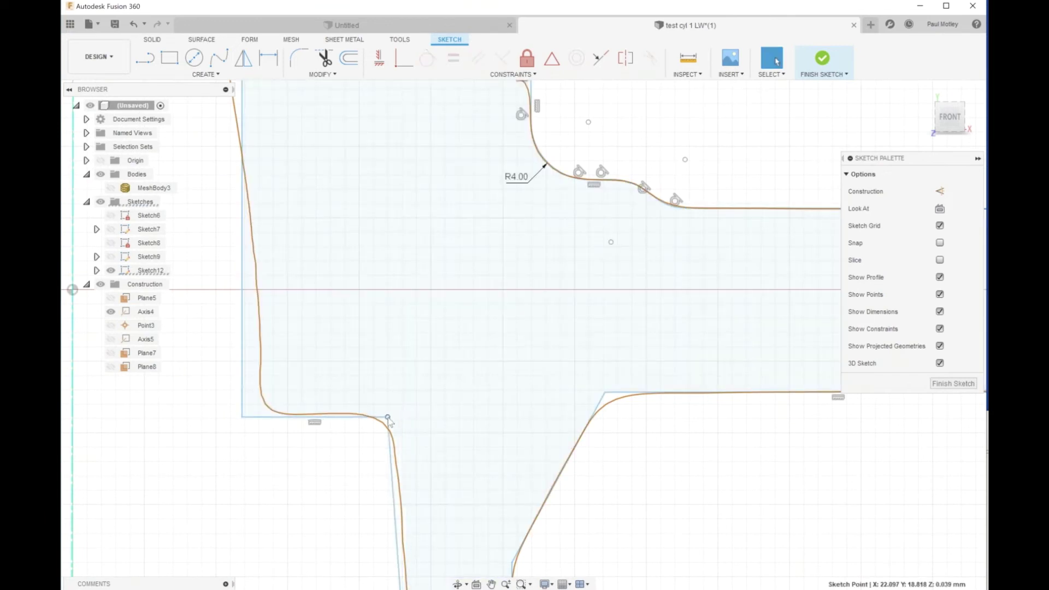
{"action": "scroll", "coordinate": [387, 417], "scroll_direction": "down", "scroll_amount": 4}
{"action": "scroll", "coordinate": [391, 485], "scroll_direction": "up", "scroll_amount": 4}
{"action": "left_click_drag", "start_coordinate": [396, 485], "coordinate": [402, 484]}
{"action": "left_click", "coordinate": [433, 558]}
Fillet the corner between the flange's underside and the lip's slanted outer edge at 5 mm.
{"action": "scroll", "coordinate": [465, 411], "scroll_direction": "down", "scroll_amount": 3}
{"action": "scroll", "coordinate": [546, 337], "scroll_direction": "up", "scroll_amount": 6}
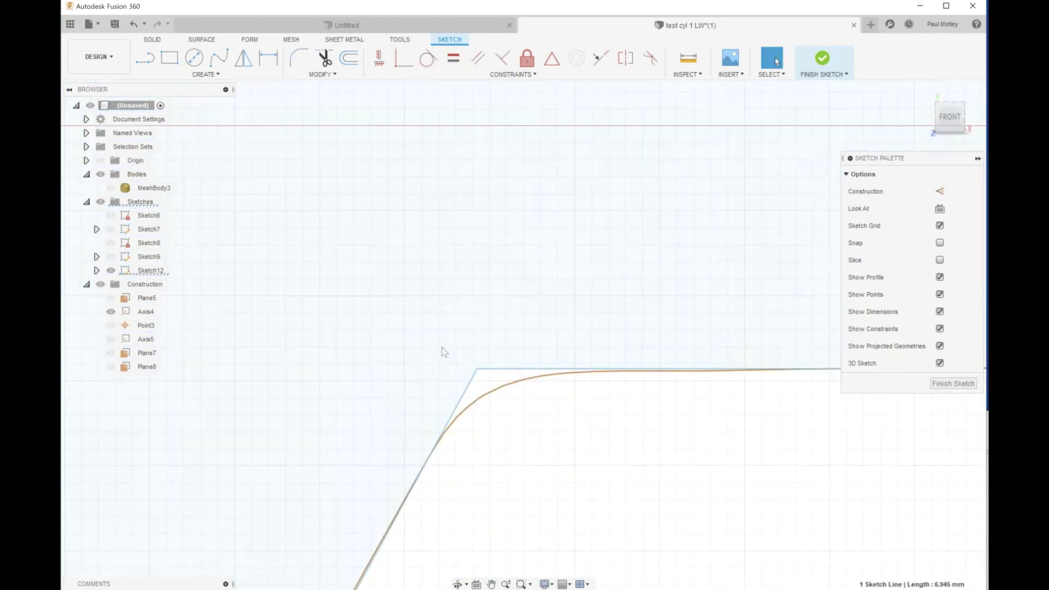
{"action": "key", "text": "f"}
{"action": "left_click", "coordinate": [478, 368]}
{"action": "type", "text": "5"}
Try to fillet the outer upper corner of the step below the barrel at 3 mm.
{"action": "scroll", "coordinate": [482, 376], "scroll_direction": "down", "scroll_amount": 3}
{"action": "scroll", "coordinate": [527, 265], "scroll_direction": "up", "scroll_amount": 5}
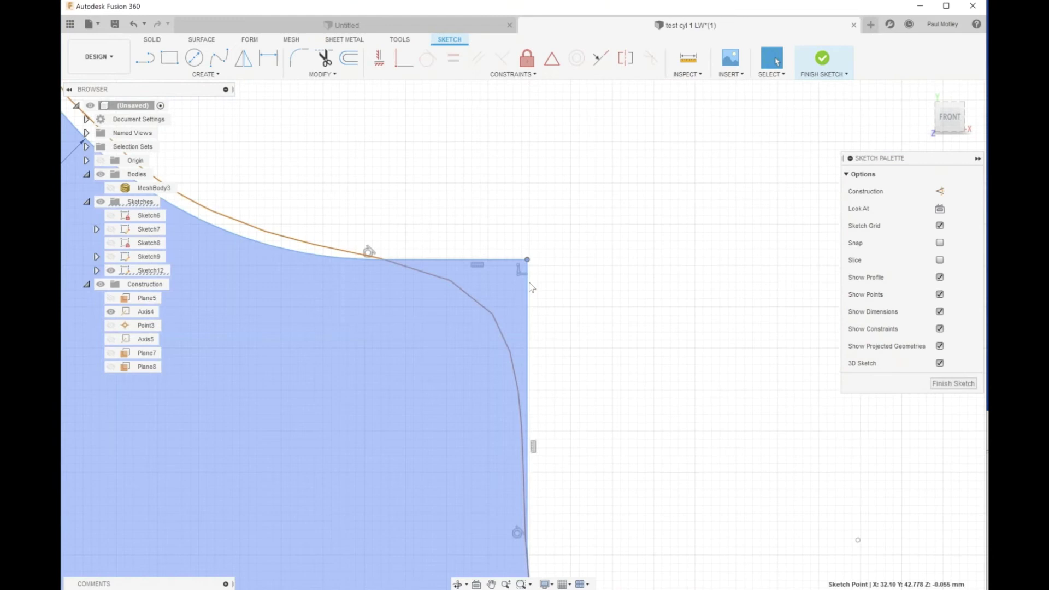
{"action": "left_click", "coordinate": [521, 265]}
{"action": "type", "text": "4"}
{"action": "key", "text": "BackSpace"}
{"action": "type", "text": "3"}
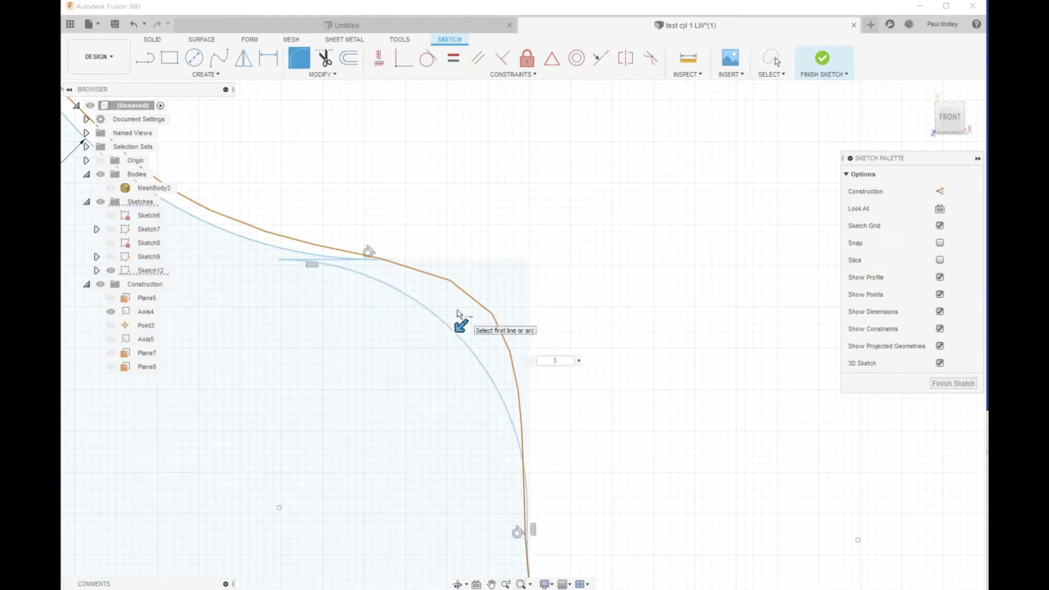
{"action": "key", "text": "ctrl+z"}
{"action": "key", "text": "ctrl+z"}
{"action": "key", "text": "Return"}
{"action": "right_click_drag", "start_coordinate": [536, 257], "coordinate": [486, 235]}
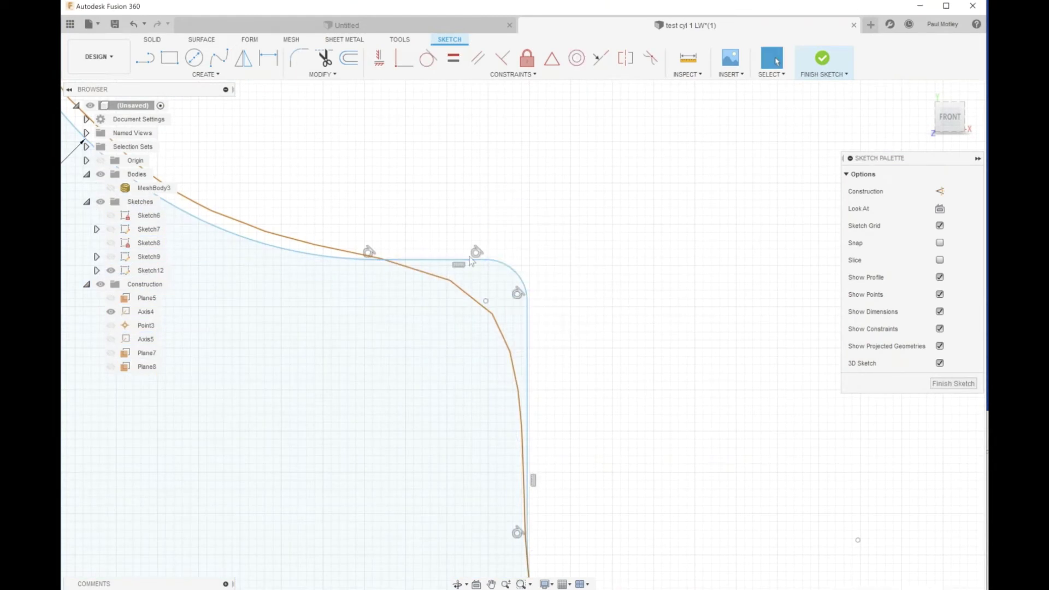
Delete the step's short top line, its corner fillet and the vertical line below it.
{"action": "left_click", "coordinate": [468, 260]}
{"action": "left_click", "coordinate": [513, 270], "text": "ctrl"}
{"action": "key", "text": "Delete"}
{"action": "left_click", "coordinate": [528, 329]}
{"action": "key", "text": "Delete"}
Draw a line about 1.4 mm long from the upper end of the 4 mm fillet up along the mesh section.
{"action": "scroll", "coordinate": [535, 482], "scroll_direction": "down", "scroll_amount": 1}
{"action": "scroll", "coordinate": [534, 487], "scroll_direction": "up", "scroll_amount": 1}
{"action": "key", "text": "l"}
{"action": "left_click", "coordinate": [528, 487]}
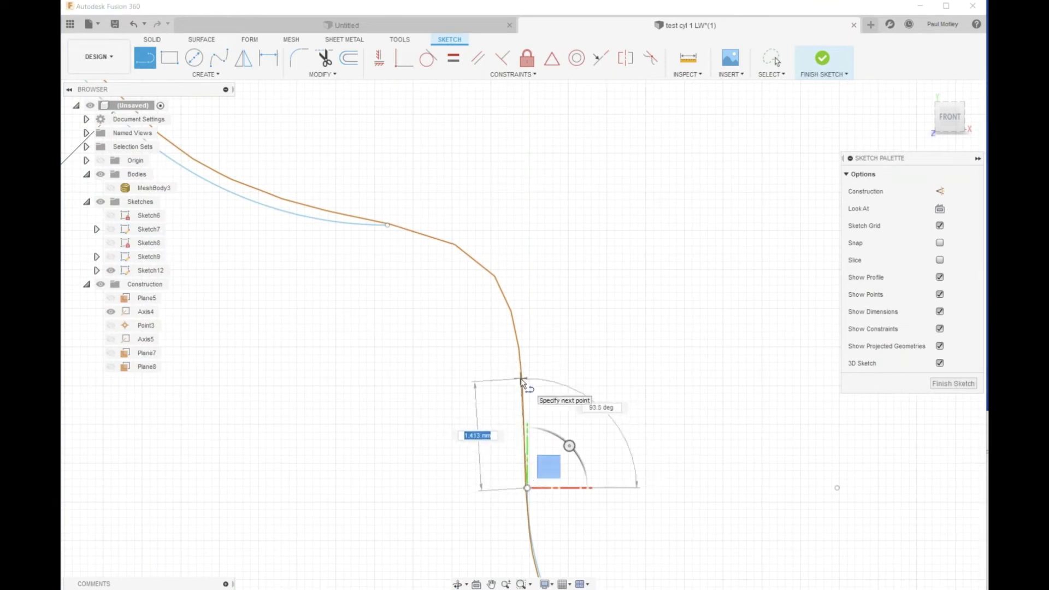
{"action": "left_click", "coordinate": [521, 379]}
{"action": "key", "text": "Escape"}
Delete the R5.00 dimension on the fillet below the barrel and move the fillet's free end onto the mesh section.
{"action": "left_click_drag", "start_coordinate": [389, 226], "coordinate": [339, 204]}
{"action": "scroll", "coordinate": [383, 365], "scroll_direction": "down", "scroll_amount": 4}
{"action": "scroll", "coordinate": [241, 274], "scroll_direction": "up", "scroll_amount": 1}
{"action": "left_click_drag", "start_coordinate": [302, 286], "coordinate": [302, 272]}
{"action": "left_click", "coordinate": [248, 314]}
{"action": "key", "text": "Delete"}
{"action": "left_click_drag", "start_coordinate": [384, 311], "coordinate": [370, 318]}
{"action": "scroll", "coordinate": [456, 381], "scroll_direction": "up", "scroll_amount": 3}
Draw a three-point arc around the step's outer corner from the short line's upper end, following the mesh curve.
{"action": "left_click", "coordinate": [145, 58]}
{"action": "left_click", "coordinate": [205, 74]}
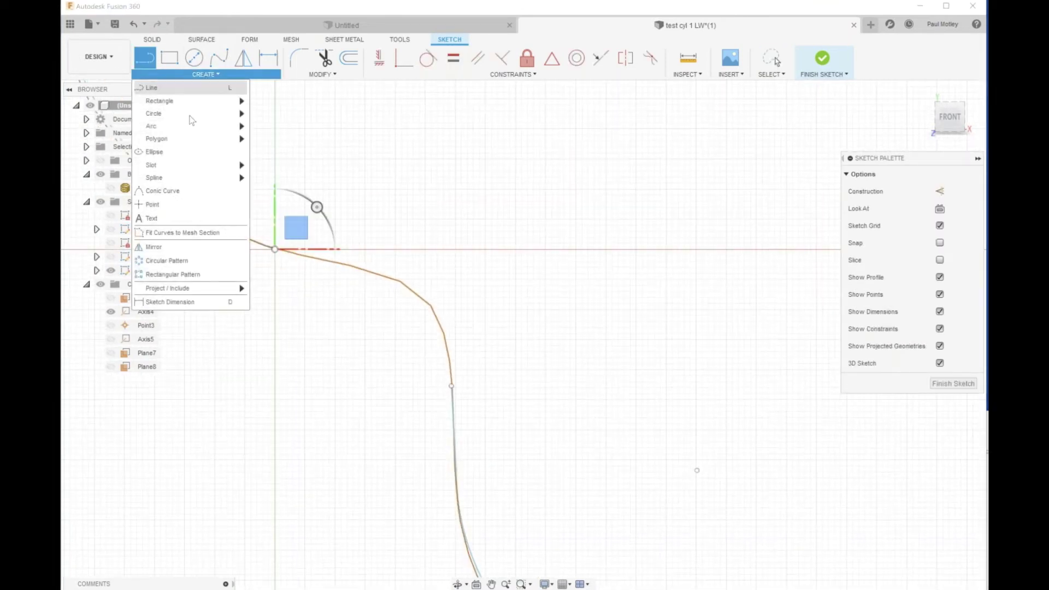
{"action": "mouse_move", "coordinate": [189, 123]}
{"action": "left_click", "coordinate": [290, 122]}
{"action": "left_click", "coordinate": [451, 386]}
{"action": "left_click", "coordinate": [353, 265]}
{"action": "left_click", "coordinate": [423, 299]}
{"action": "right_click", "coordinate": [353, 217]}
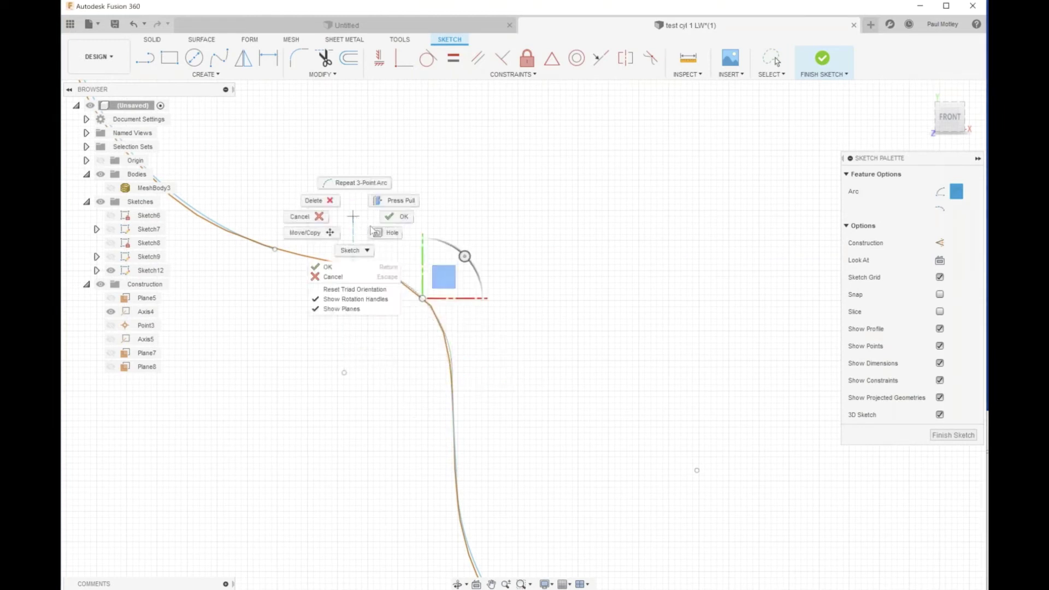
{"action": "left_click", "coordinate": [398, 217]}
Shift the corner arc's upper end along the mesh and join it to the barrel fillet's end with a line.
{"action": "left_click_drag", "start_coordinate": [354, 266], "coordinate": [391, 277]}
{"action": "left_click", "coordinate": [145, 58]}
{"action": "left_click", "coordinate": [275, 249]}
{"action": "left_click", "coordinate": [391, 278]}
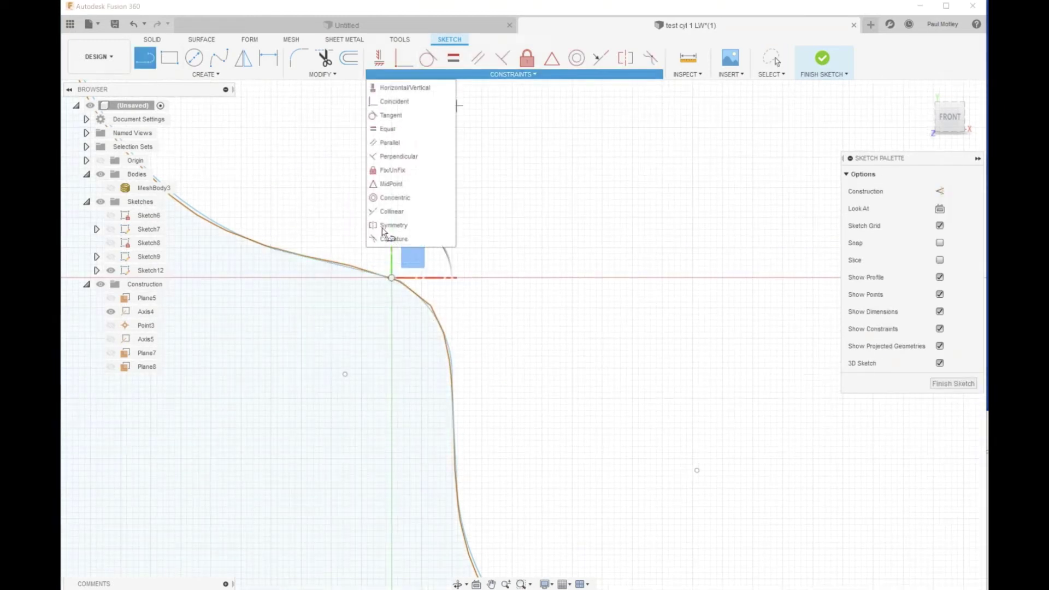
Constrain the connecting line tangent to the corner arc and the barrel fillet, and finish the sketch.
{"action": "left_click", "coordinate": [427, 58]}
{"action": "key", "text": "Escape"}
{"action": "left_click", "coordinate": [391, 277]}
{"action": "left_click", "coordinate": [429, 57]}
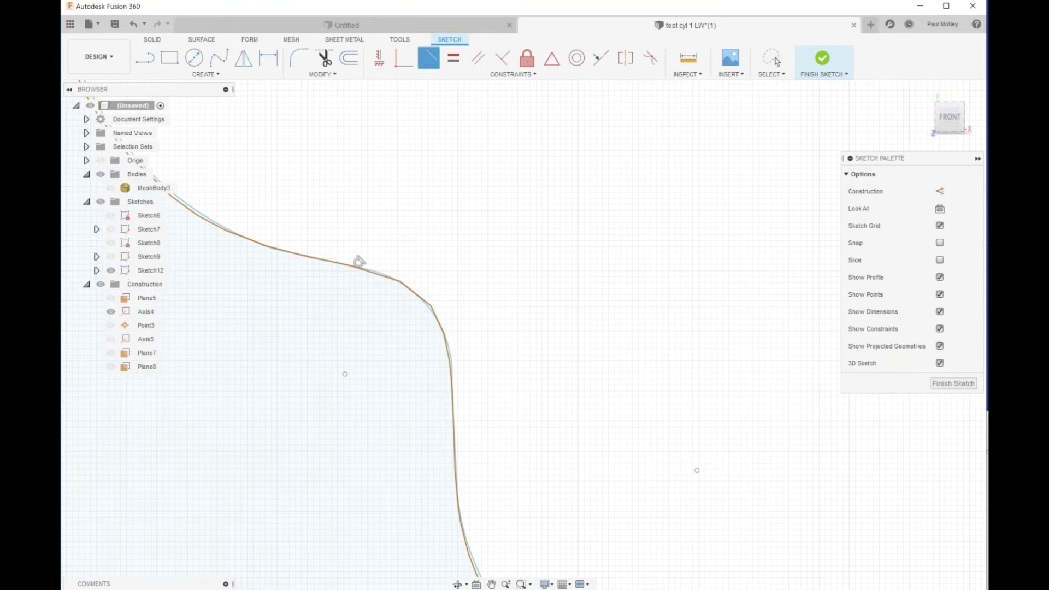
{"action": "left_click", "coordinate": [254, 241]}
{"action": "scroll", "coordinate": [480, 300], "scroll_direction": "down", "scroll_amount": 10}
{"action": "scroll", "coordinate": [484, 440], "scroll_direction": "up", "scroll_amount": 3}
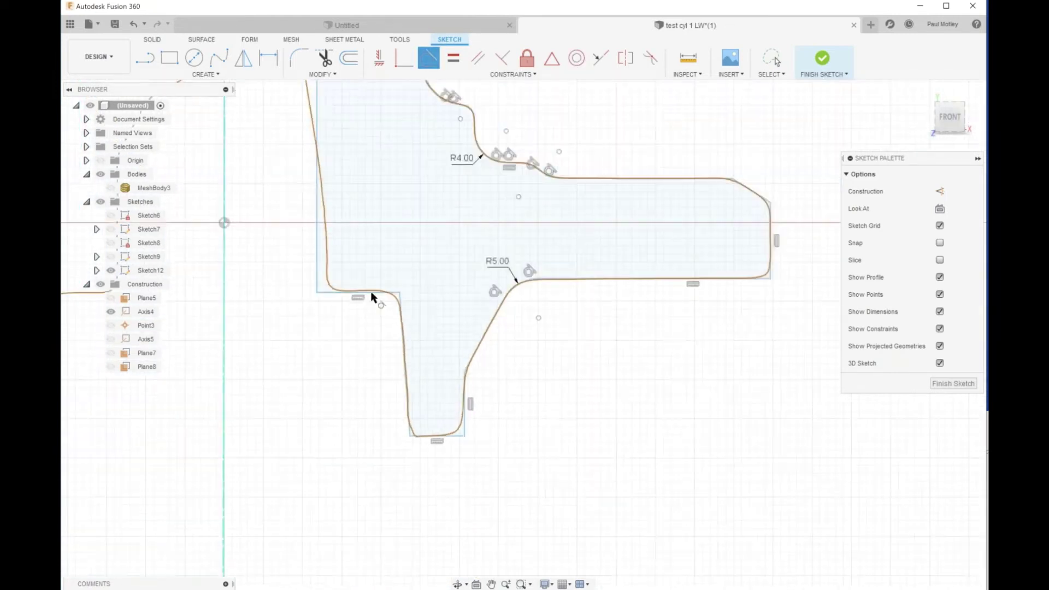
{"action": "scroll", "coordinate": [372, 297], "scroll_direction": "down", "scroll_amount": 4}
{"action": "scroll", "coordinate": [366, 164], "scroll_direction": "up", "scroll_amount": 3}
{"action": "scroll", "coordinate": [332, 159], "scroll_direction": "up", "scroll_amount": 1}
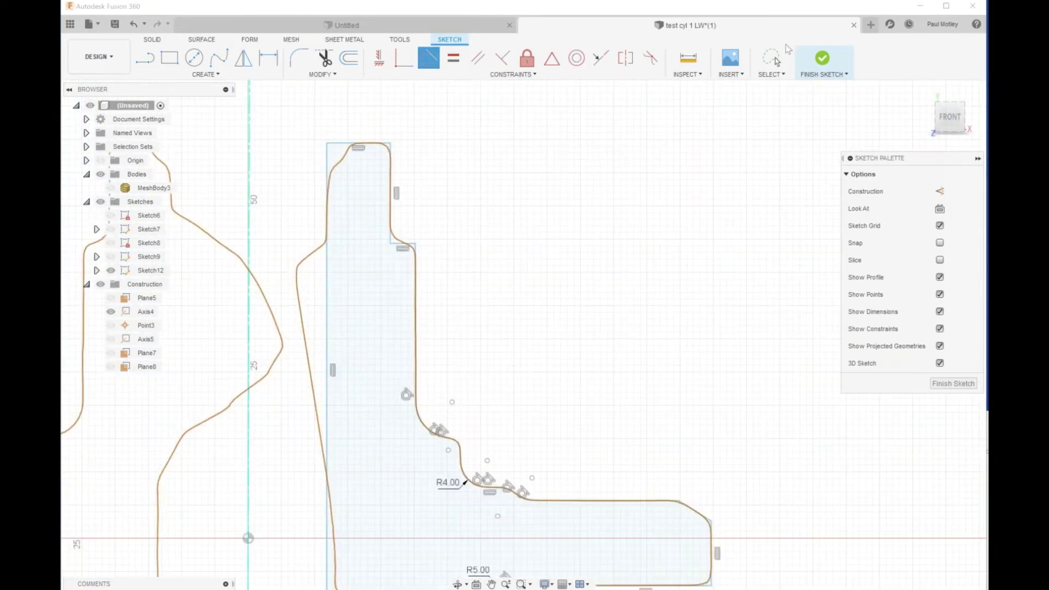
{"action": "left_click", "coordinate": [822, 57]}
{"action": "scroll", "coordinate": [574, 206], "scroll_direction": "down", "scroll_amount": 4}
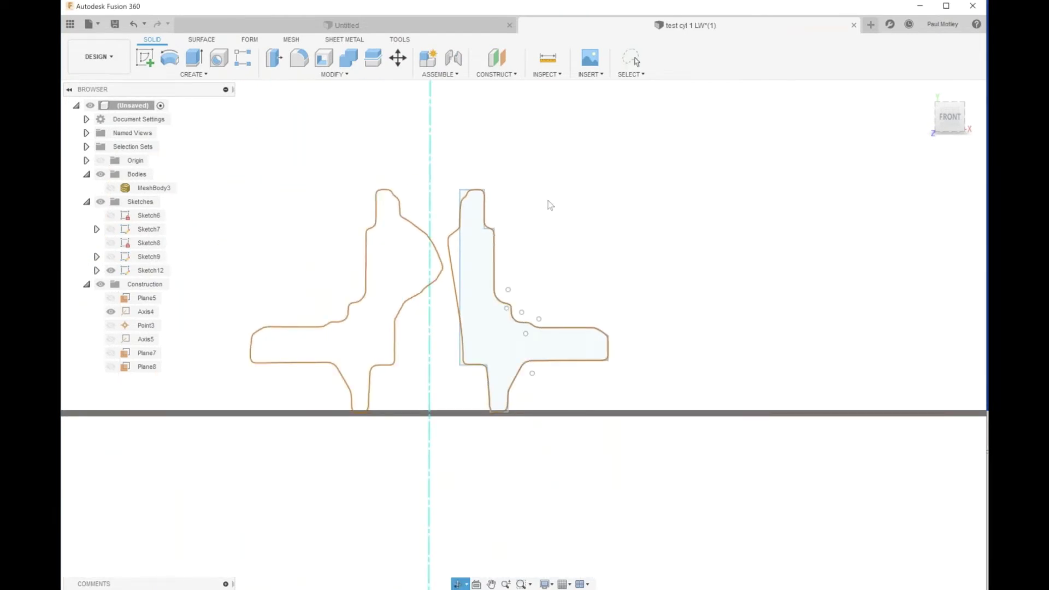
Revolve the section profile 360 degrees around the vertical construction axis as a new body.
{"action": "left_click", "coordinate": [111, 188]}
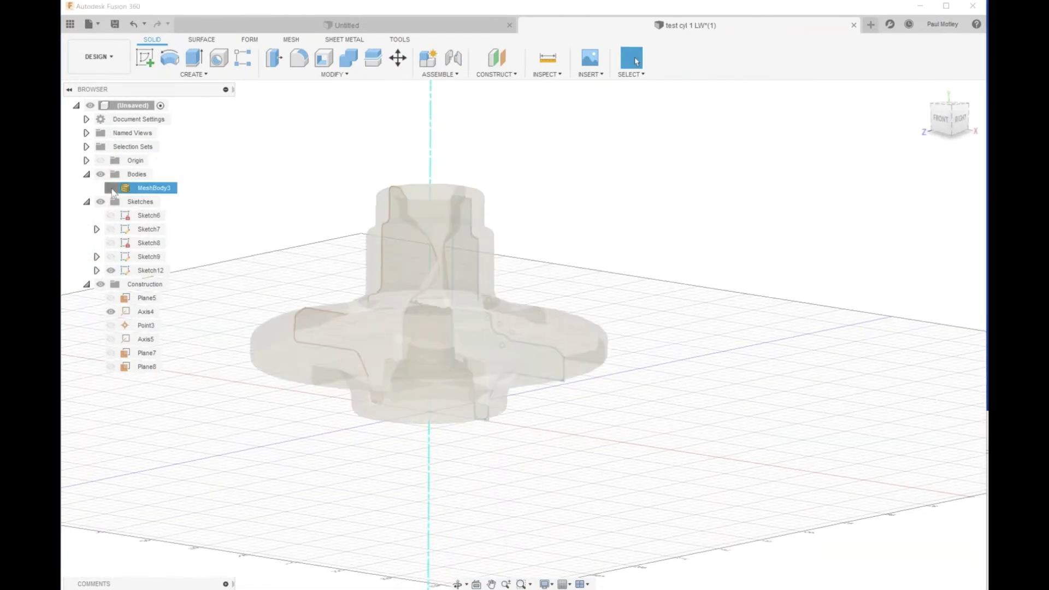
{"action": "left_click", "coordinate": [111, 188]}
{"action": "left_click", "coordinate": [169, 57]}
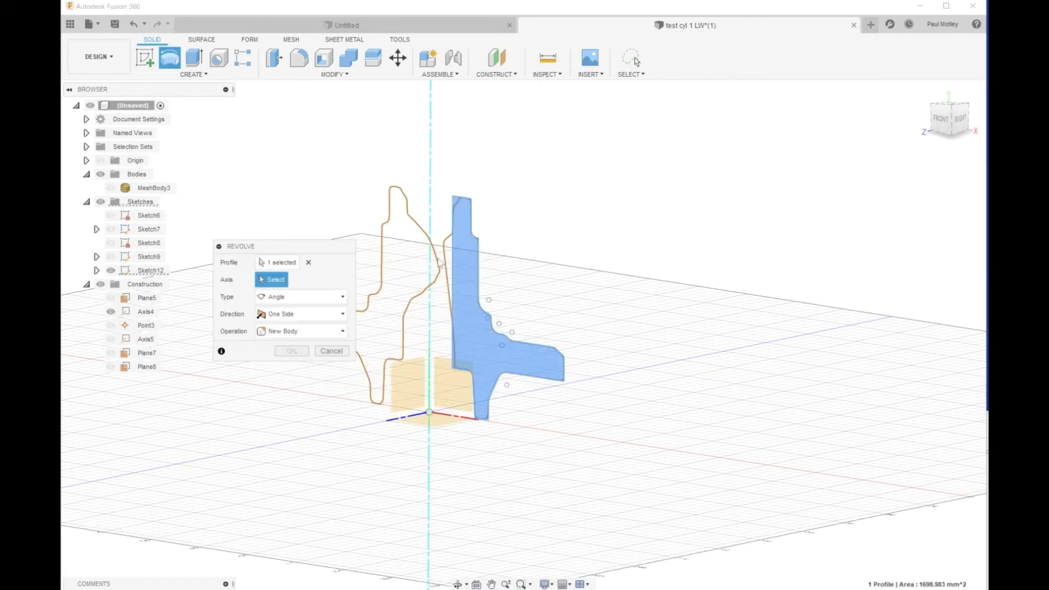
{"action": "left_click", "coordinate": [430, 163]}
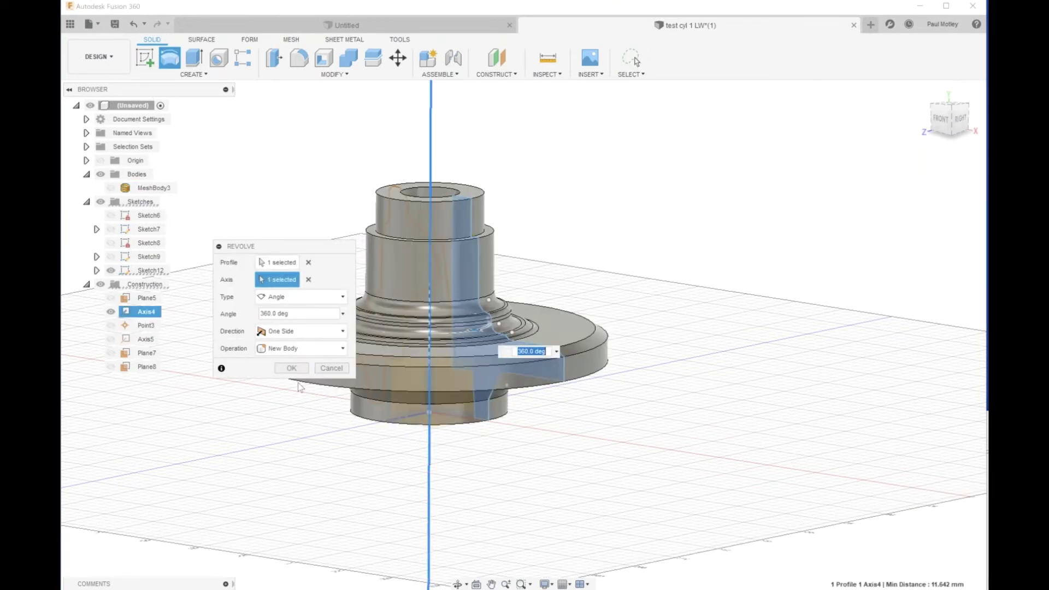
{"action": "left_click", "coordinate": [290, 367]}
Overlay the mesh on the revolved body, compare their surfaces from several sides, and hide the mesh again.
{"action": "left_click", "coordinate": [111, 189]}
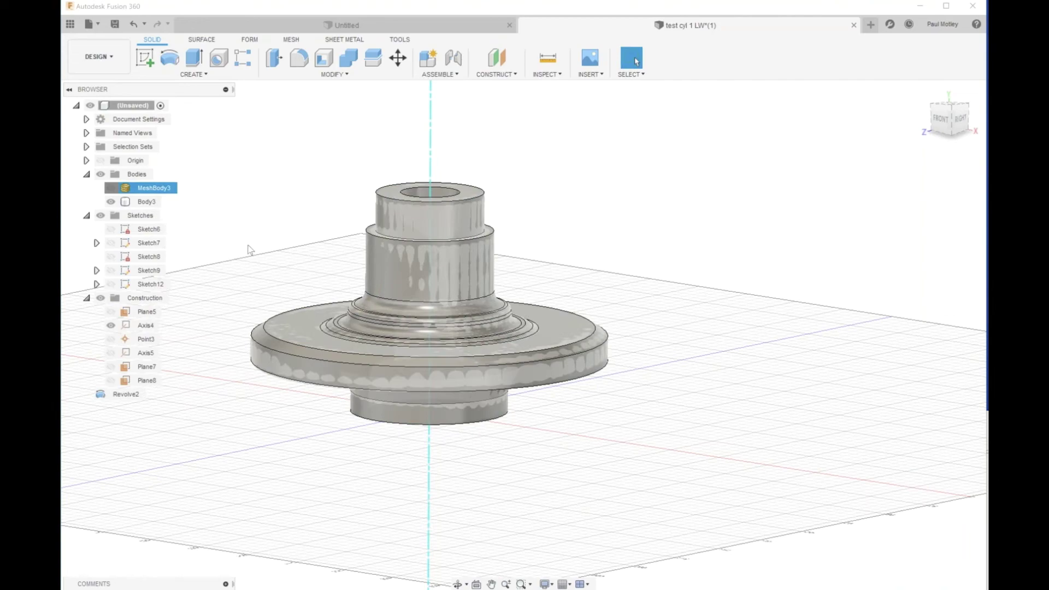
{"action": "middle_click_drag", "start_coordinate": [347, 292], "coordinate": [506, 287], "text": "shift"}
{"action": "scroll", "coordinate": [464, 365], "scroll_direction": "up", "scroll_amount": 4}
{"action": "scroll", "coordinate": [471, 370], "scroll_direction": "down", "scroll_amount": 3}
{"action": "scroll", "coordinate": [507, 287], "scroll_direction": "down", "scroll_amount": 2}
{"action": "scroll", "coordinate": [690, 248], "scroll_direction": "up", "scroll_amount": 3}
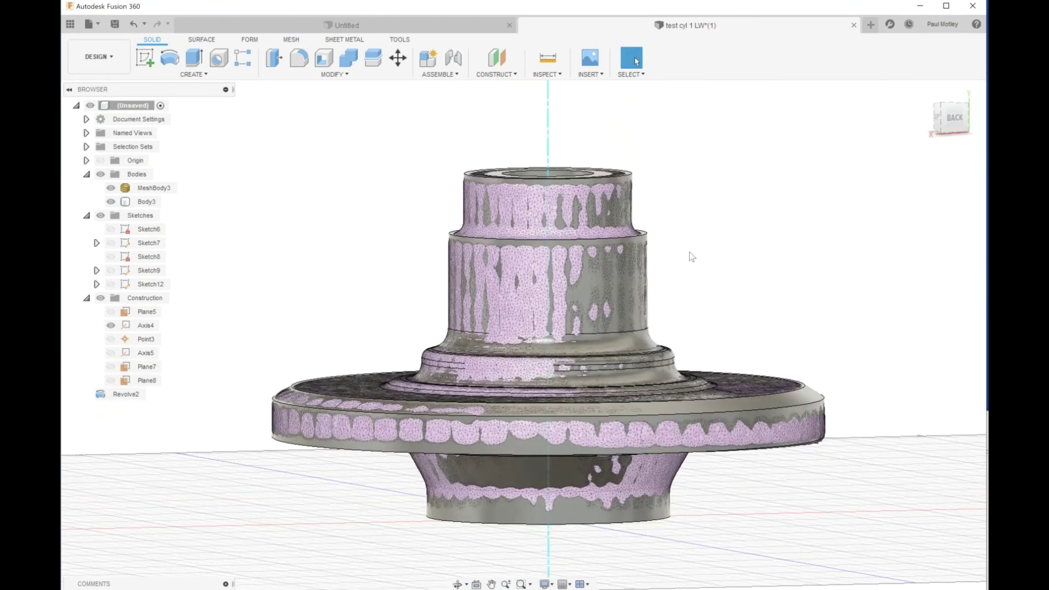
{"action": "left_click", "coordinate": [518, 266]}
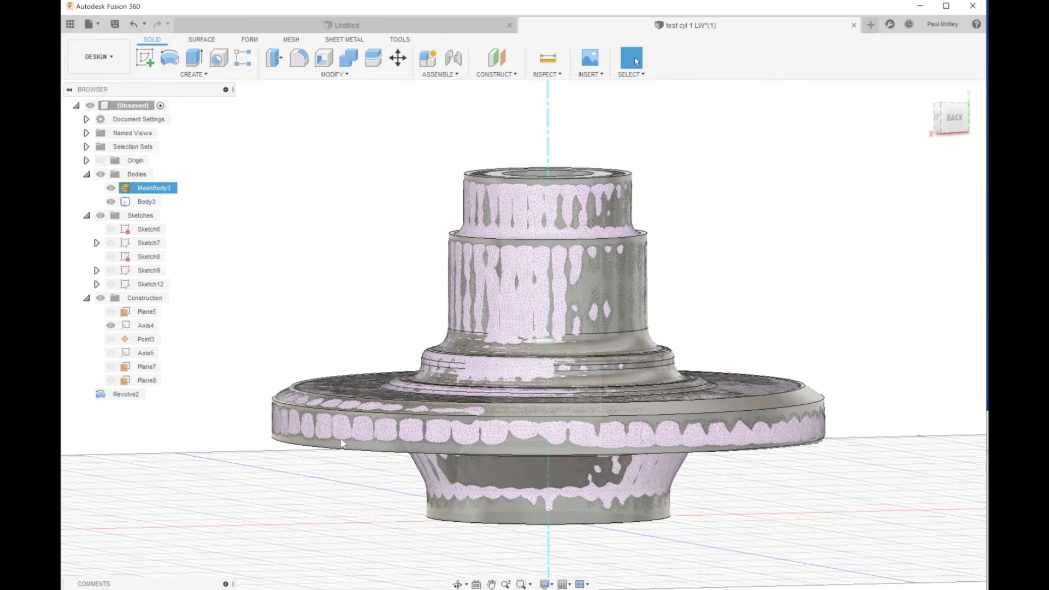
{"action": "left_click", "coordinate": [603, 431]}
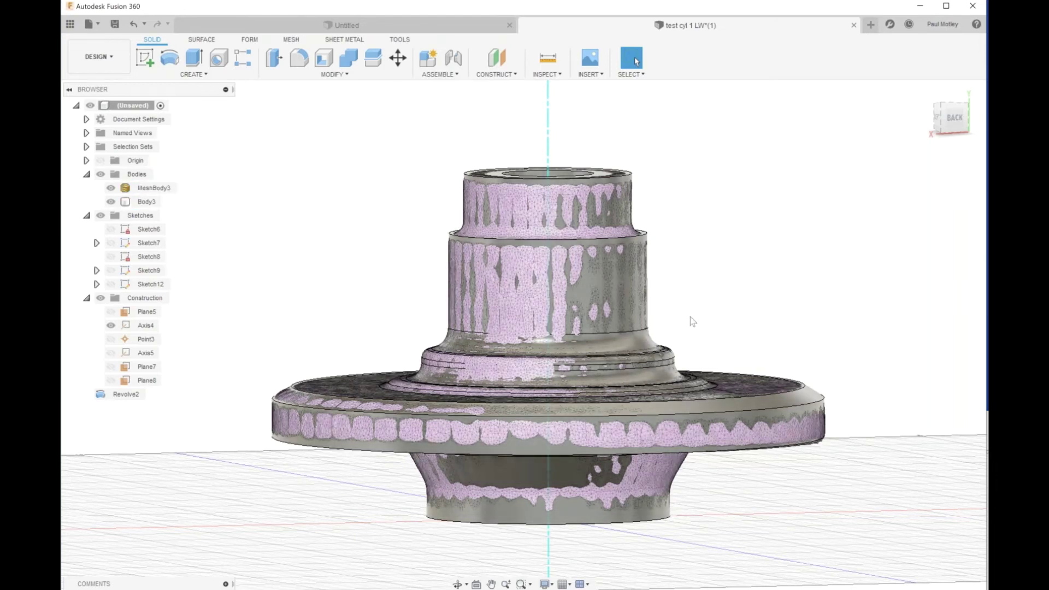
{"action": "middle_click_drag", "start_coordinate": [690, 319], "coordinate": [554, 330], "text": "shift"}
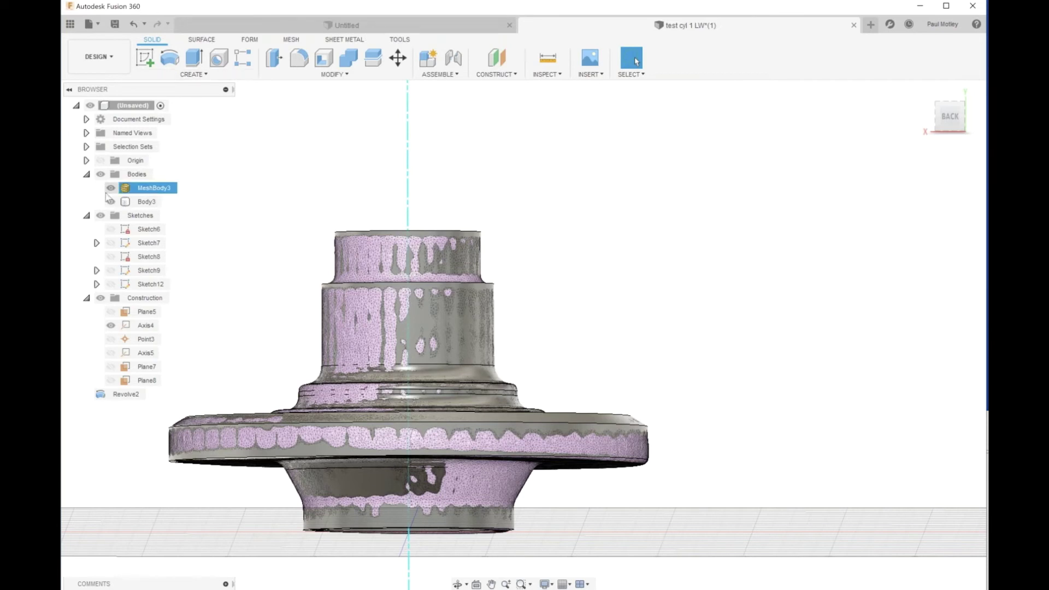
{"action": "left_click", "coordinate": [359, 295]}
{"action": "key", "text": "v"}
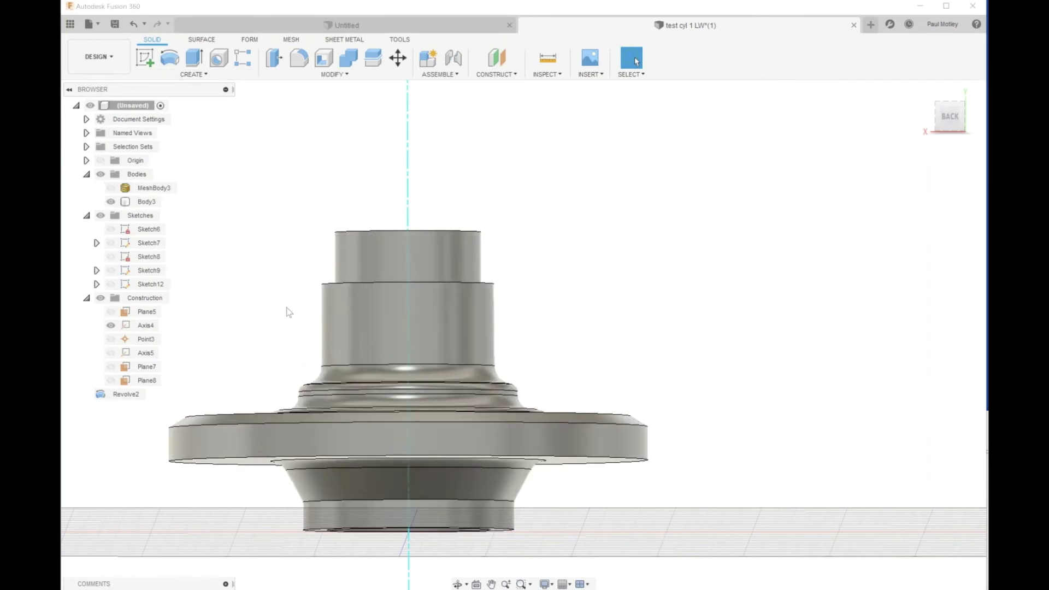
Reopen the revolved profile's sketch, hide the solid body, and dimension the flange's thickness at 13 mm.
{"action": "left_click", "coordinate": [138, 285]}
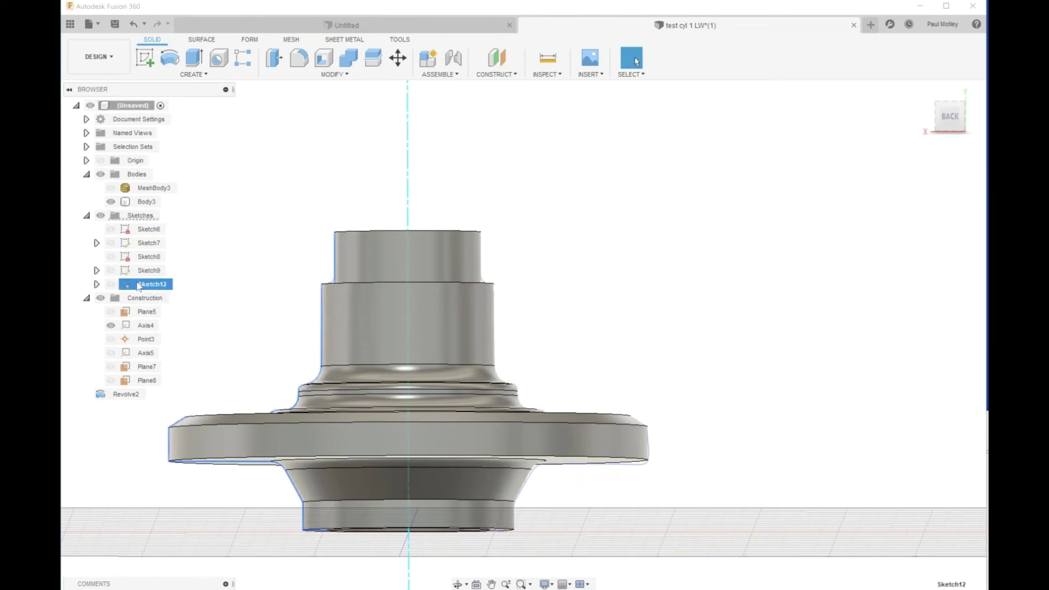
{"action": "right_click", "coordinate": [138, 285]}
{"action": "left_click", "coordinate": [164, 332]}
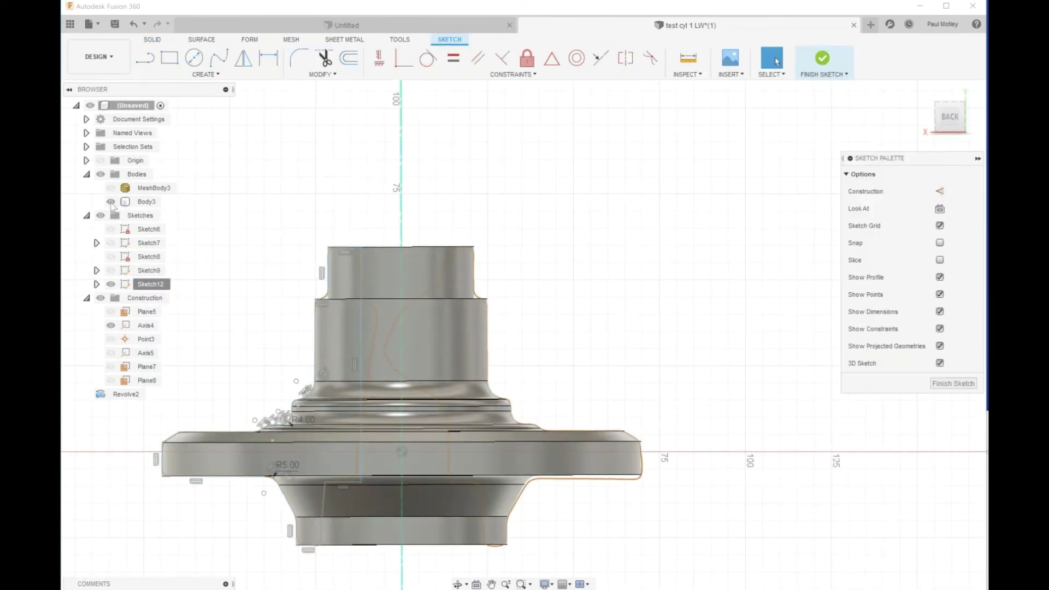
{"action": "left_click", "coordinate": [110, 201]}
{"action": "scroll", "coordinate": [307, 397], "scroll_direction": "up", "scroll_amount": 5}
{"action": "key", "text": "d"}
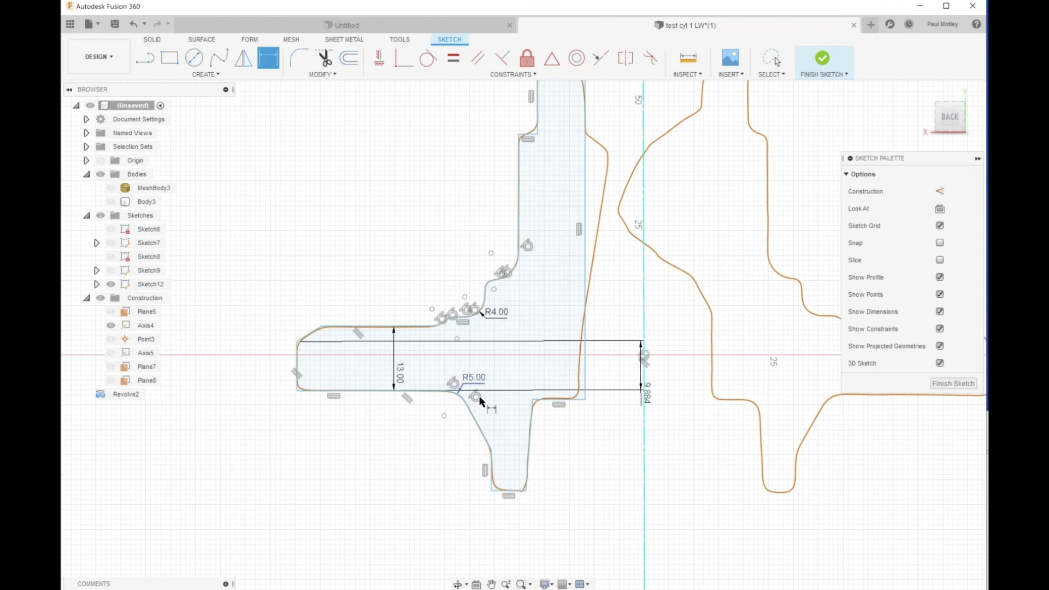
{"action": "key", "text": "Escape"}
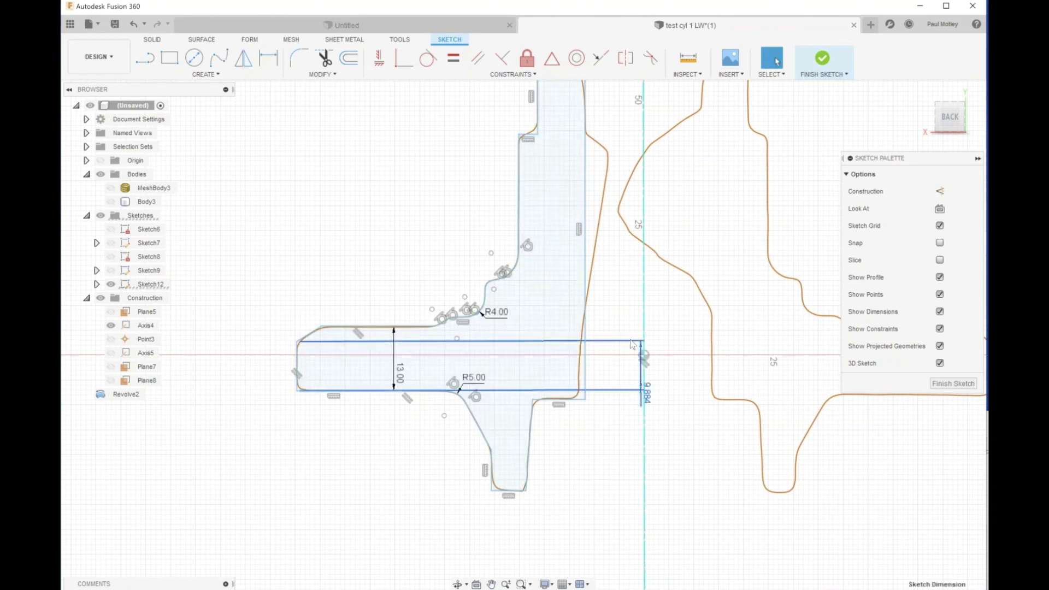
Dimension the flange's outer edge at 69.7 mm from the center axis and finish the sketch.
{"action": "left_click", "coordinate": [296, 357]}
{"action": "left_click", "coordinate": [643, 375], "text": "ctrl"}
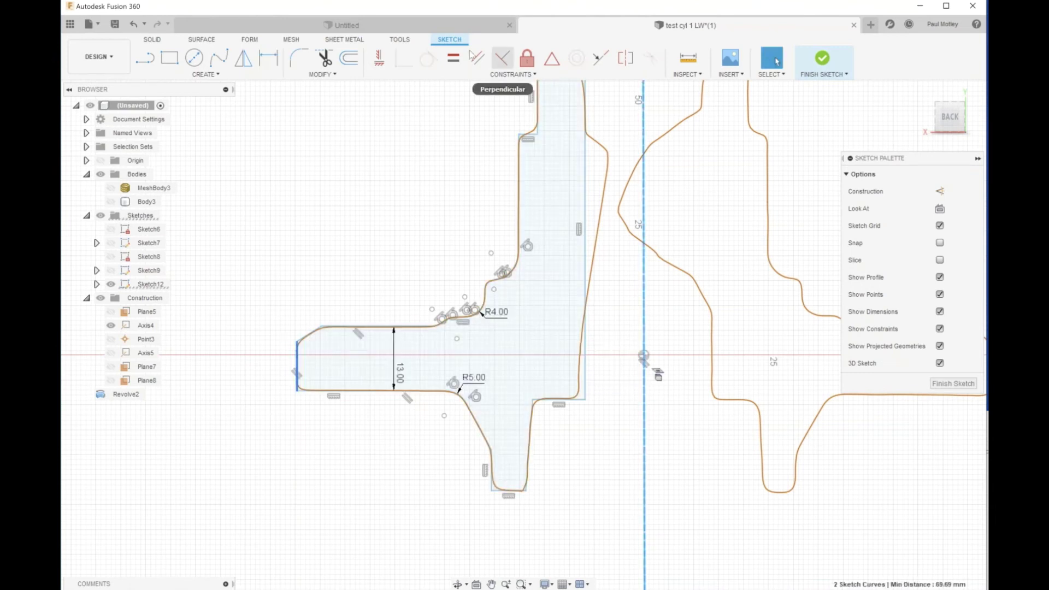
{"action": "key", "text": "d"}
{"action": "left_click", "coordinate": [598, 370]}
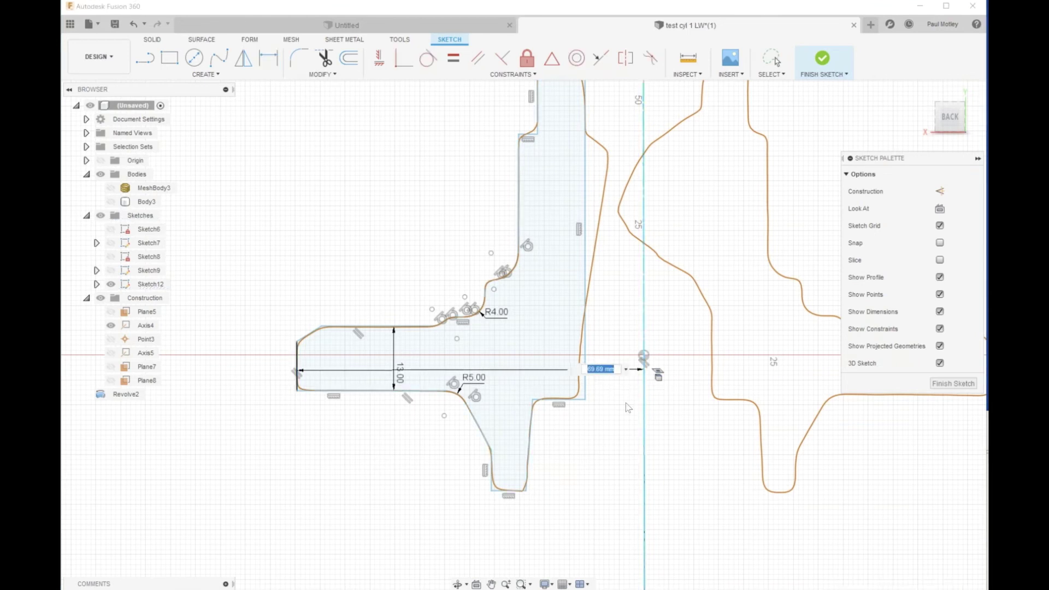
{"action": "type", "text": "69.7"}
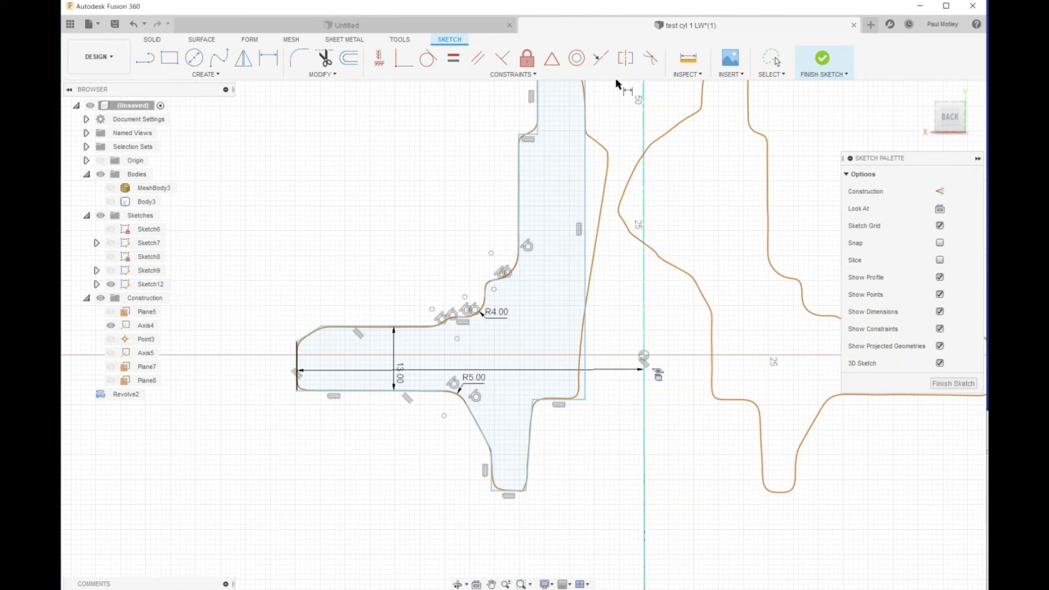
{"action": "key", "text": "Return"}
{"action": "left_click", "coordinate": [822, 60]}
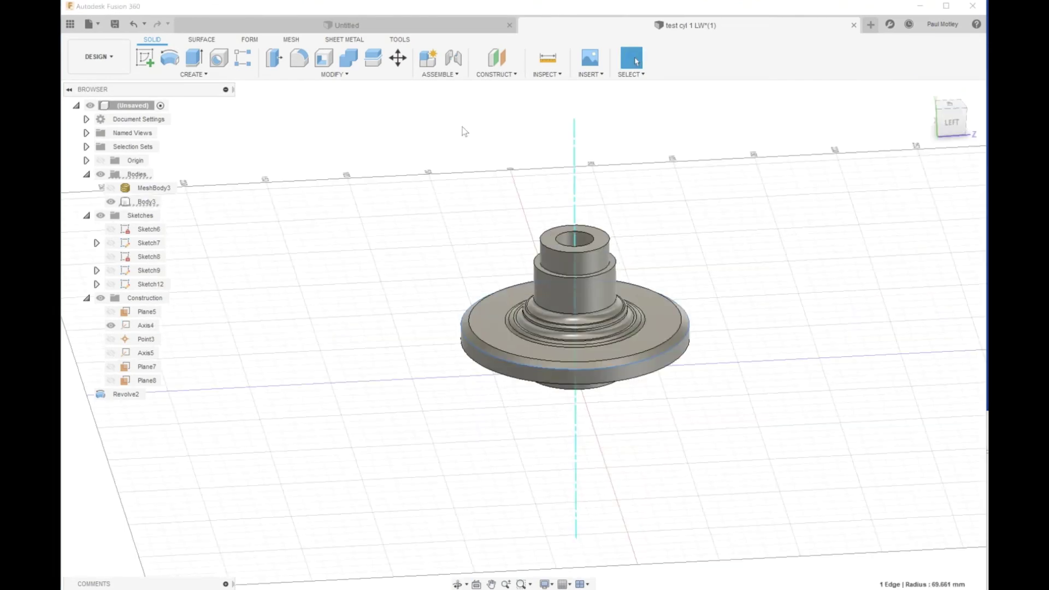
{"action": "middle_click_drag", "start_coordinate": [583, 311], "coordinate": [582, 246], "text": "shift"}
{"action": "left_click", "coordinate": [632, 57]}
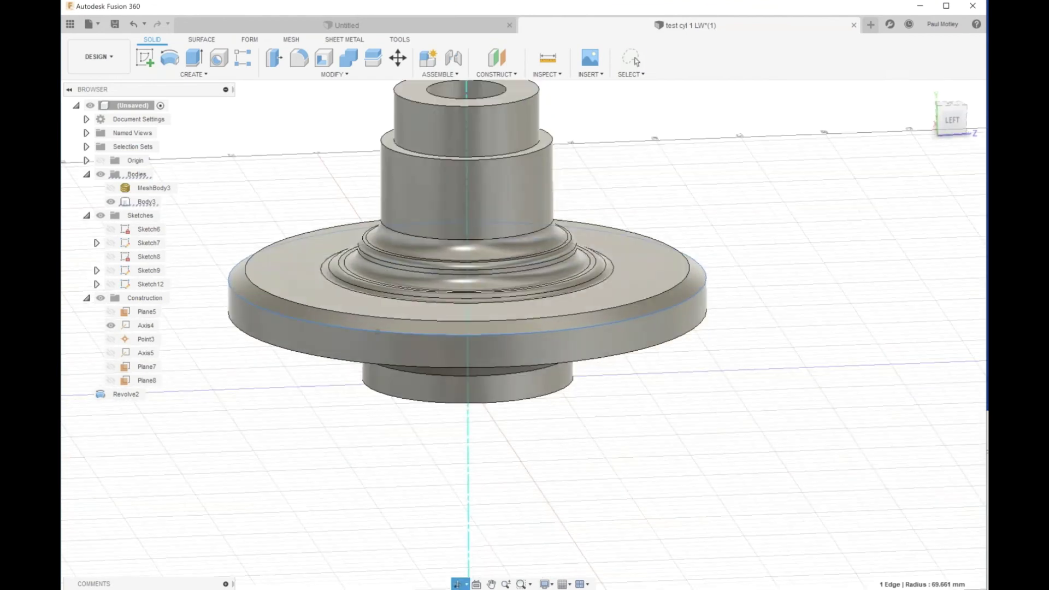